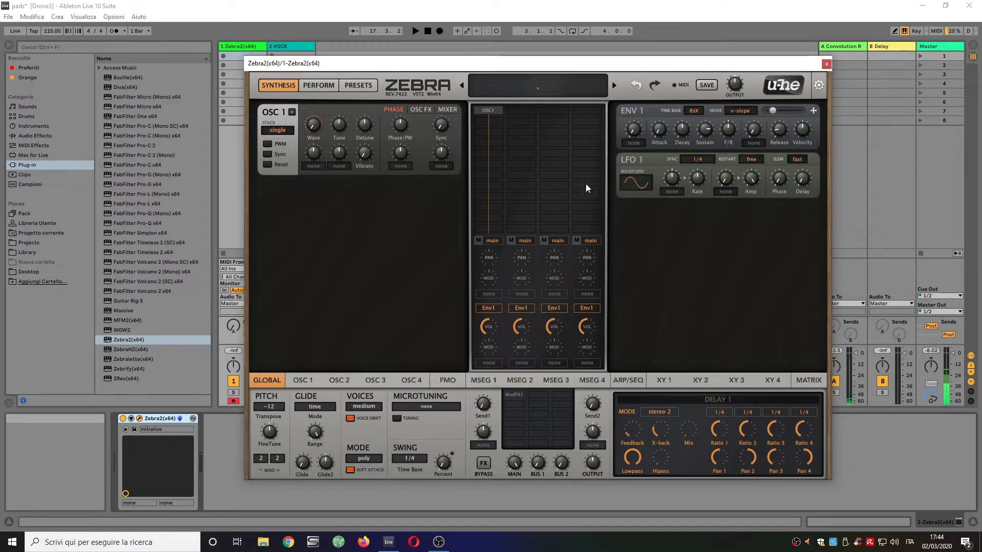
# - Raise the attack time of envelope 1 for a slower fade-in
pyautogui.moveTo(358, 406)
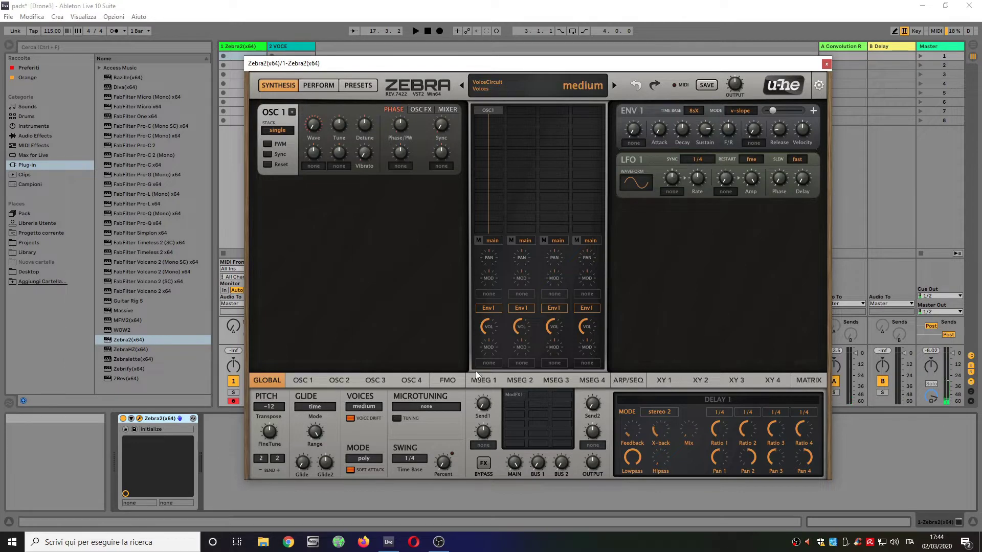
pyautogui.moveTo(580, 331)
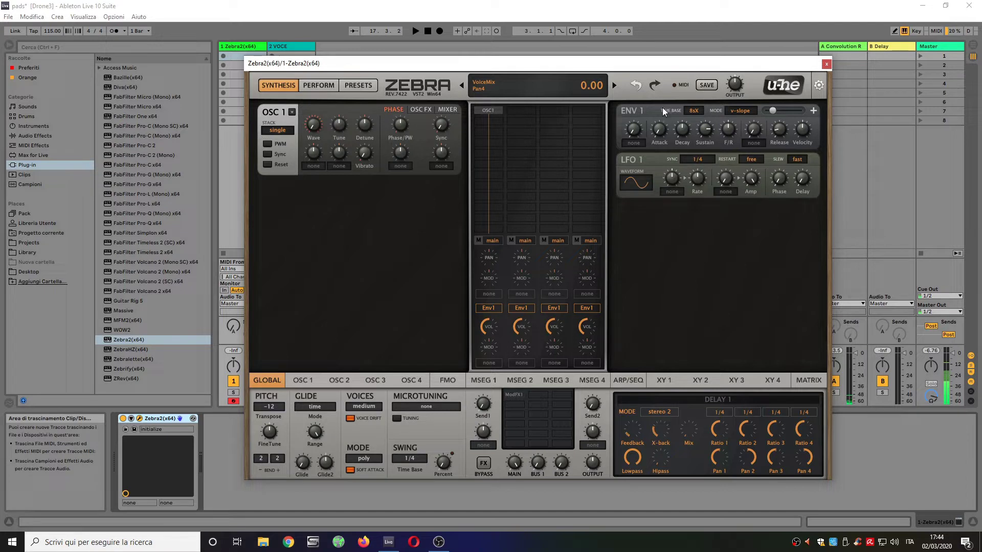
pyautogui.moveTo(655, 127); pyautogui.dragTo(675, 77)
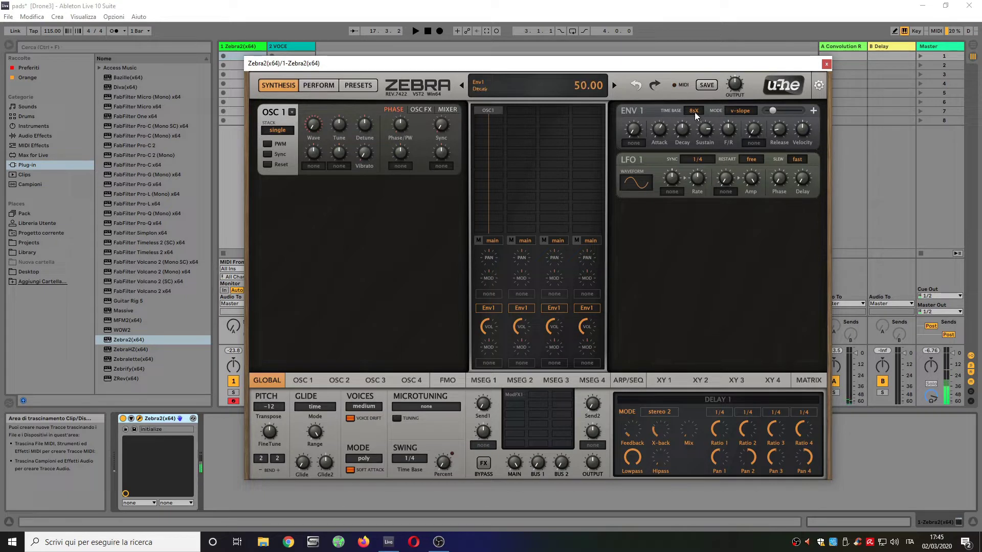
# - Insert an XMF1 filter below OSC1 in the grid, set to the LP2 type with a reduced cutoff
pyautogui.click(483, 134)
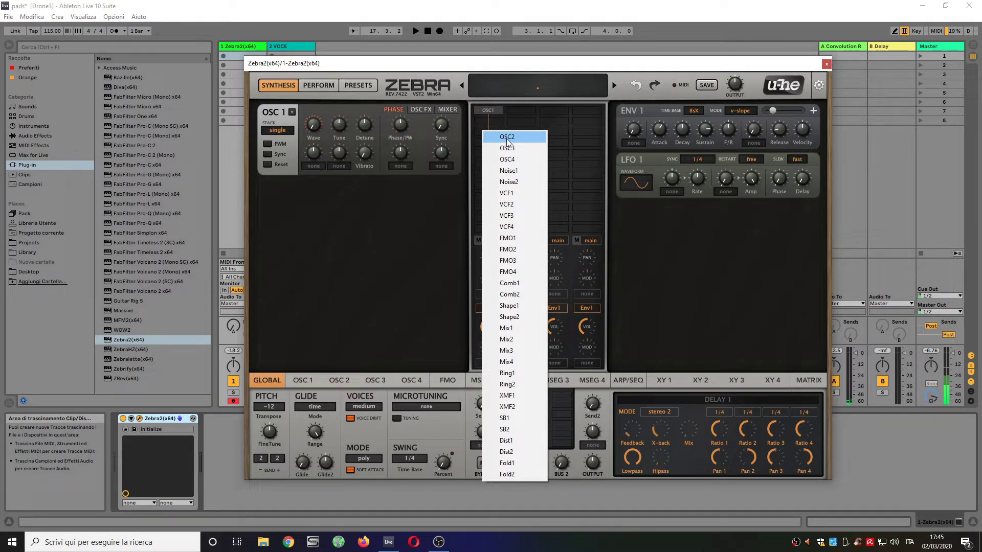
pyautogui.click(526, 394)
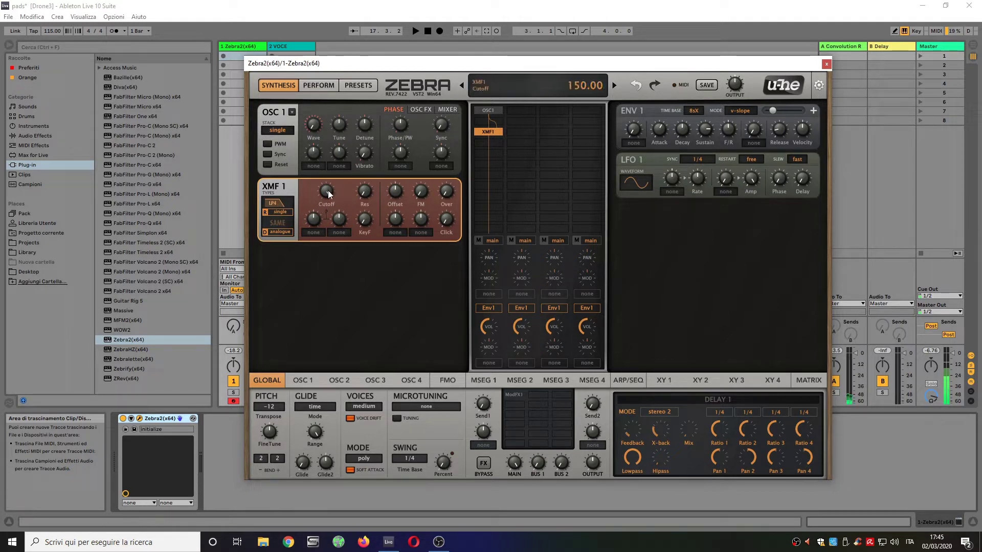
pyautogui.click(272, 205)
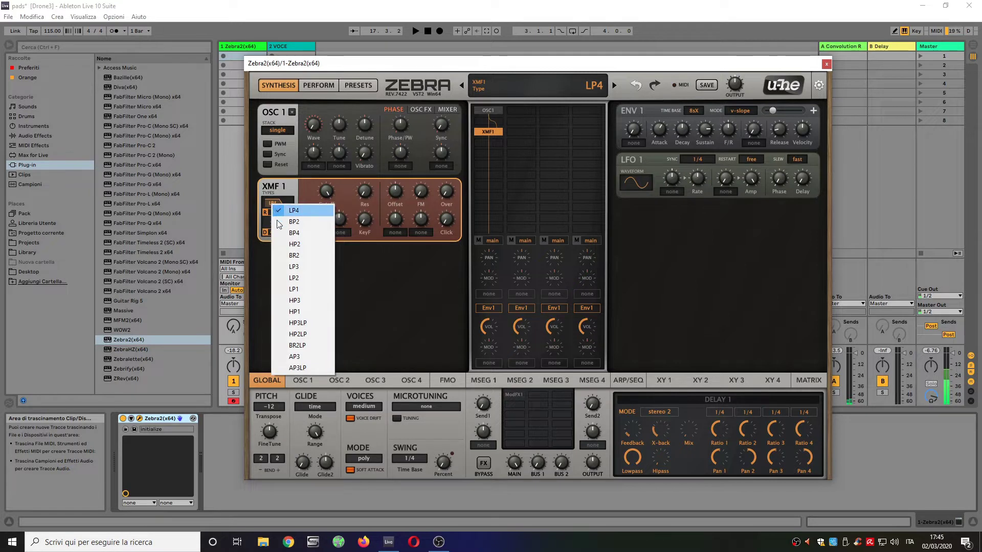
pyautogui.press('Escape')
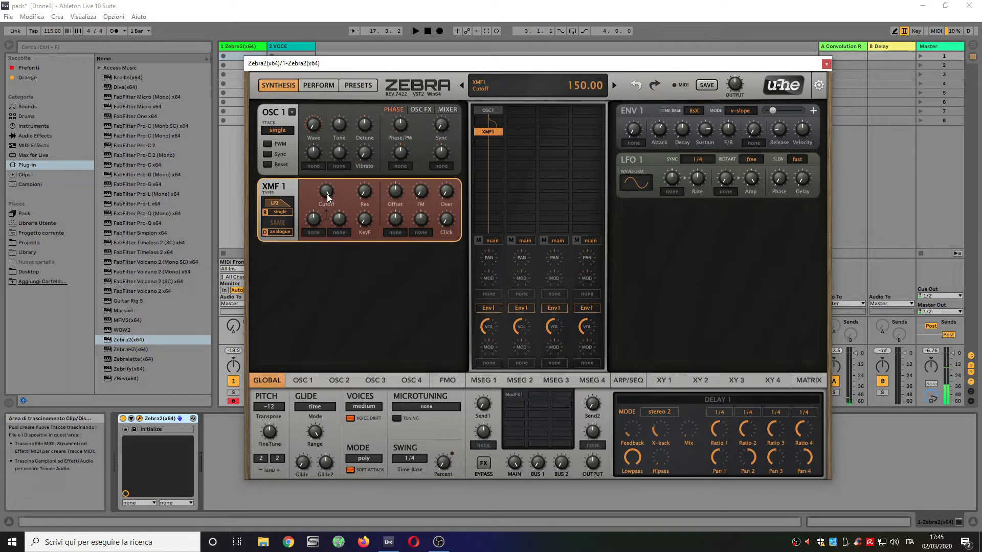
pyautogui.scroll(-2, 326, 193)
pyautogui.scroll(-3, 327, 192)
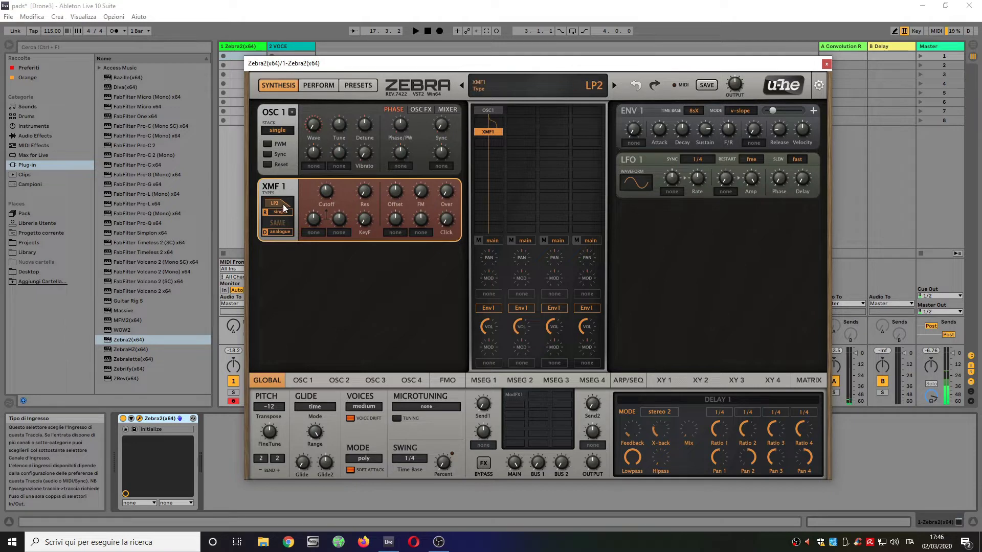
# - Set oscillator 1's stack to quad and raise its detune to 3.50
pyautogui.click(279, 131)
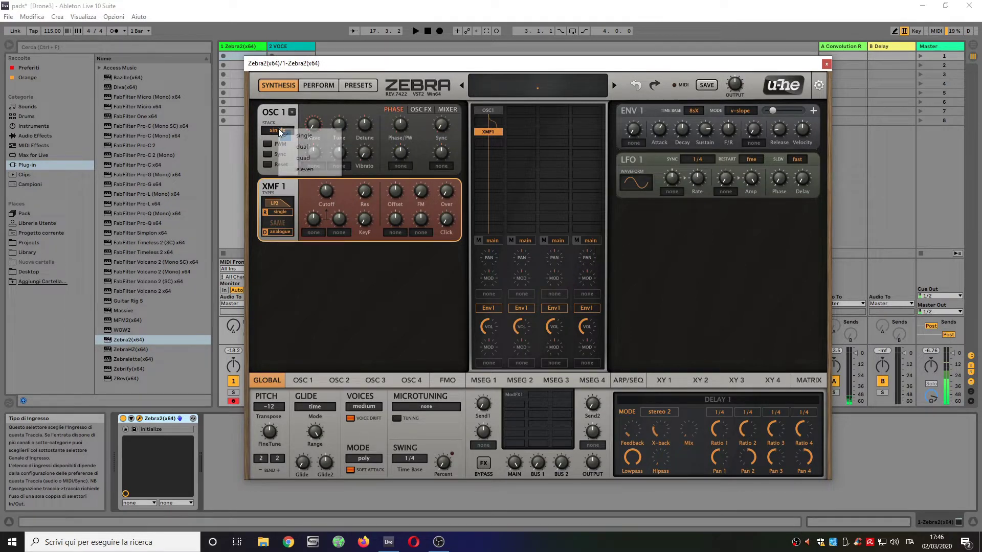
pyautogui.click(302, 158)
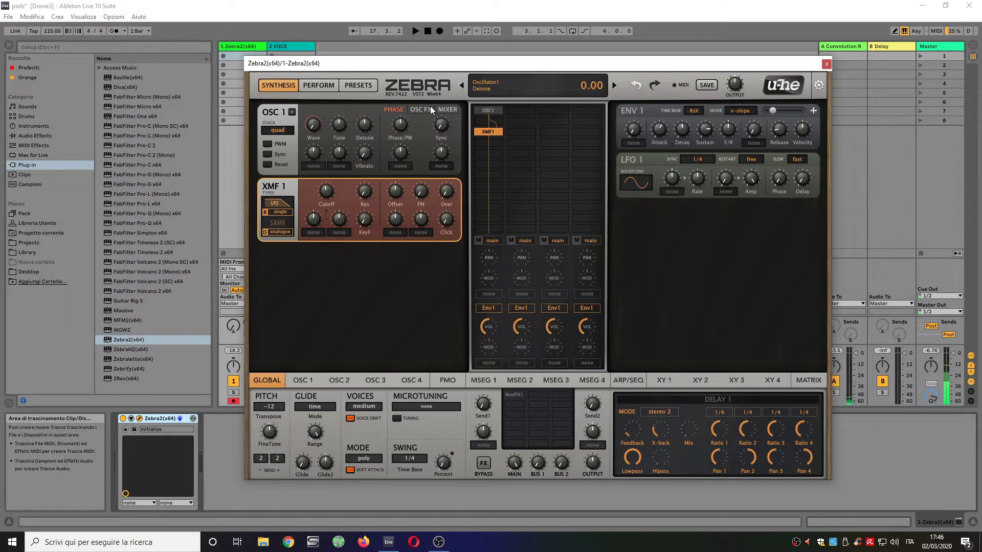
pyautogui.click(448, 110)
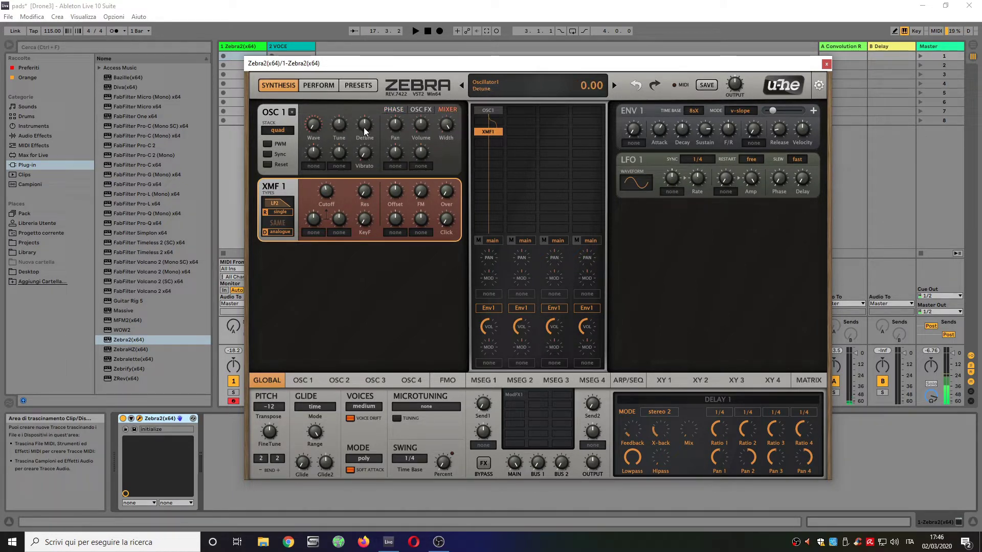
pyautogui.moveTo(365, 131); pyautogui.dragTo(369, 128)
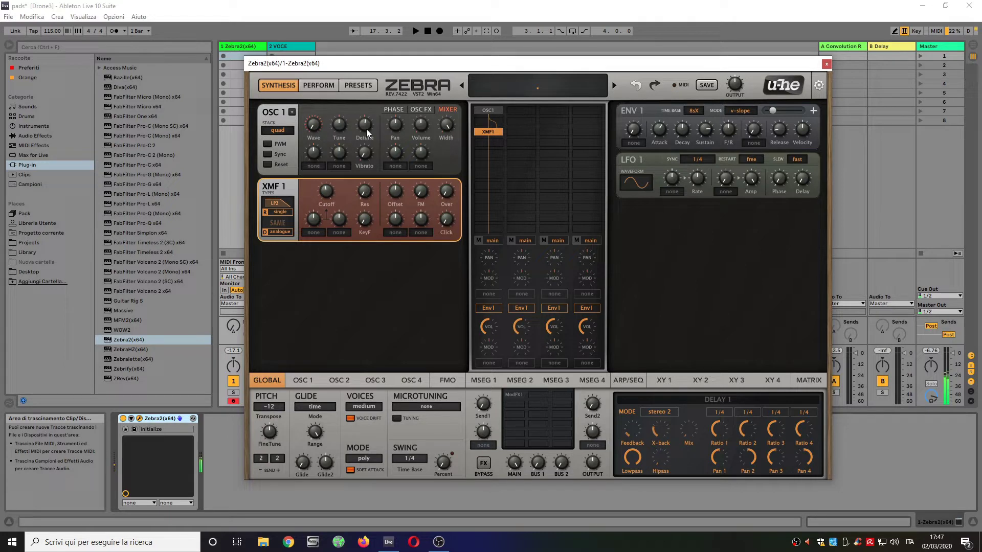
# - Lengthen the release of envelope 1
pyautogui.moveTo(734, 127)
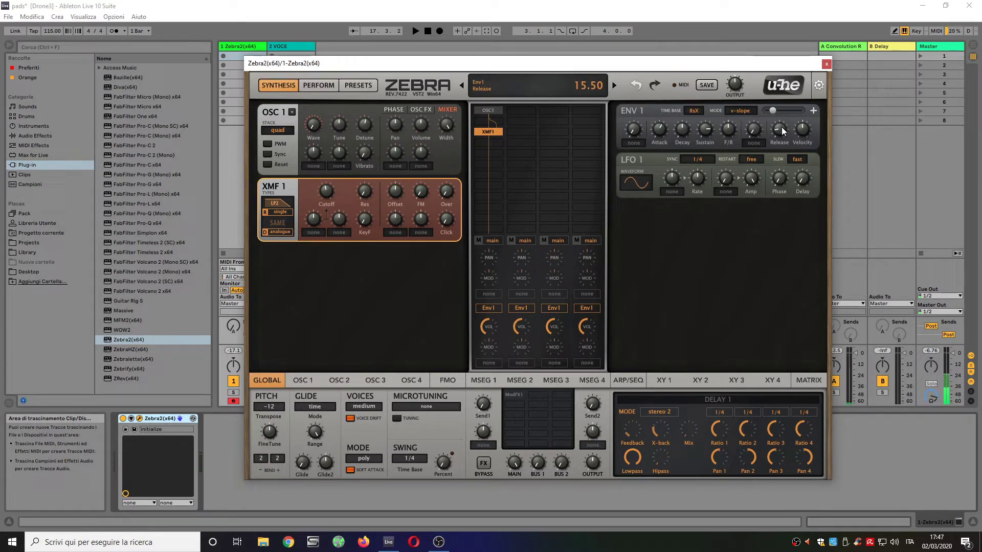
pyautogui.moveTo(782, 127); pyautogui.dragTo(788, 106)
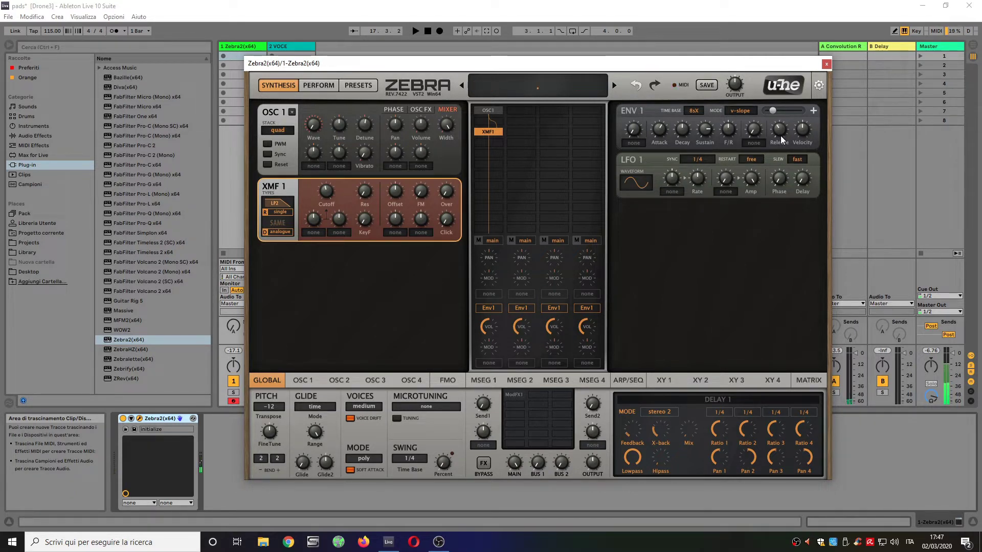
pyautogui.moveTo(779, 133); pyautogui.dragTo(783, 125)
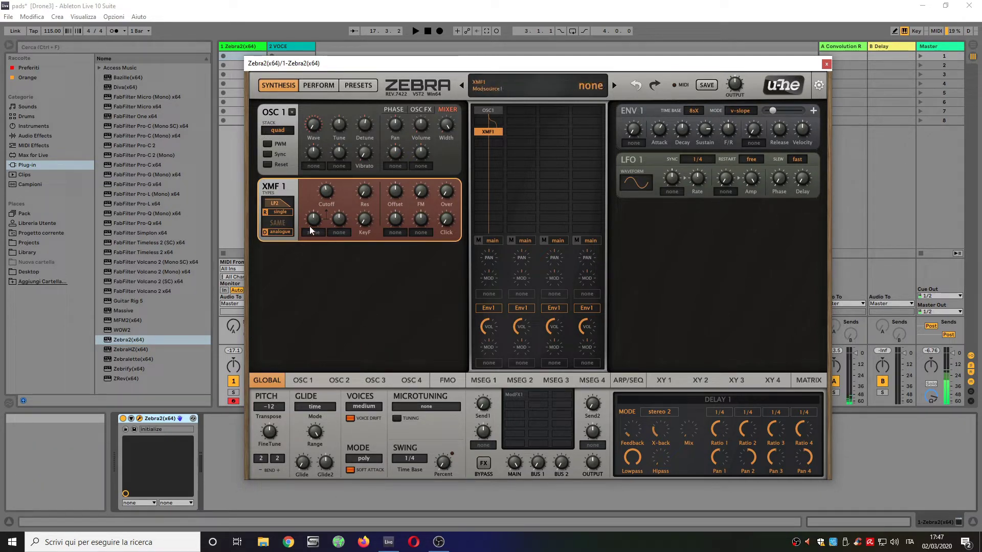
# - Raise the key follow of the XMF 1 filter and lower its cutoff
pyautogui.moveTo(372, 220); pyautogui.dragTo(369, 118)
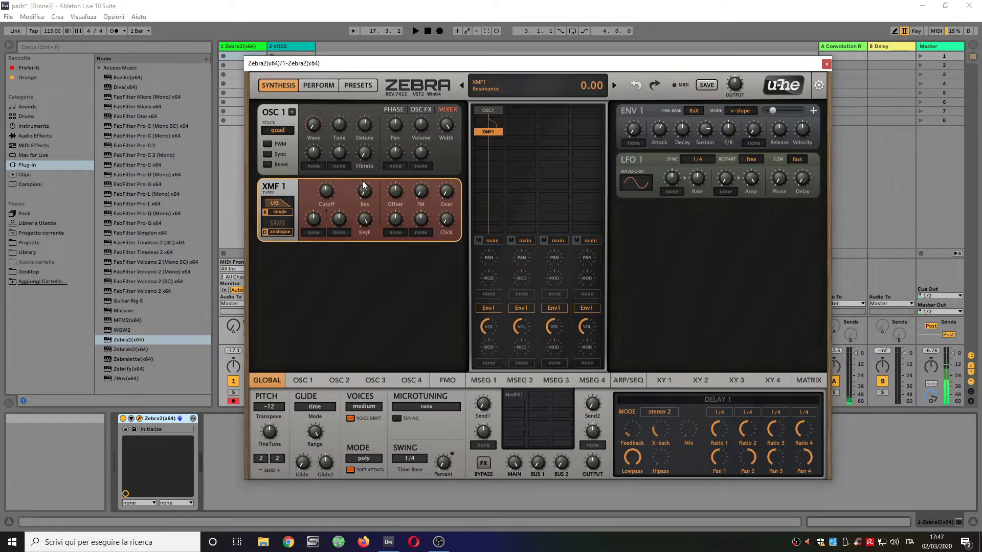
pyautogui.moveTo(326, 187); pyautogui.dragTo(328, 210)
# - Adjust the global Glide and Glide2 amounts, trying a stronger glide before reducing it again
pyautogui.moveTo(327, 463); pyautogui.dragTo(330, 460)
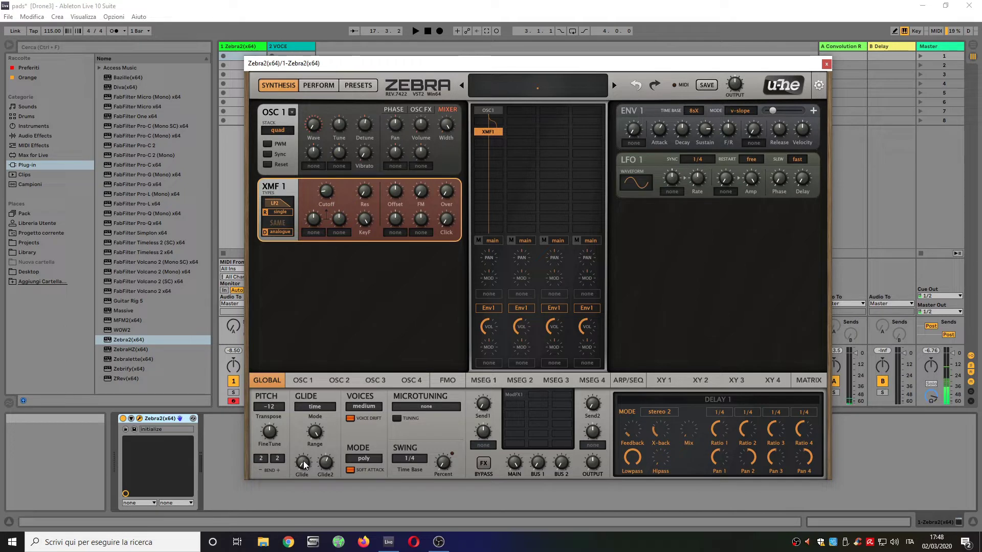
pyautogui.scroll(3, 302, 461)
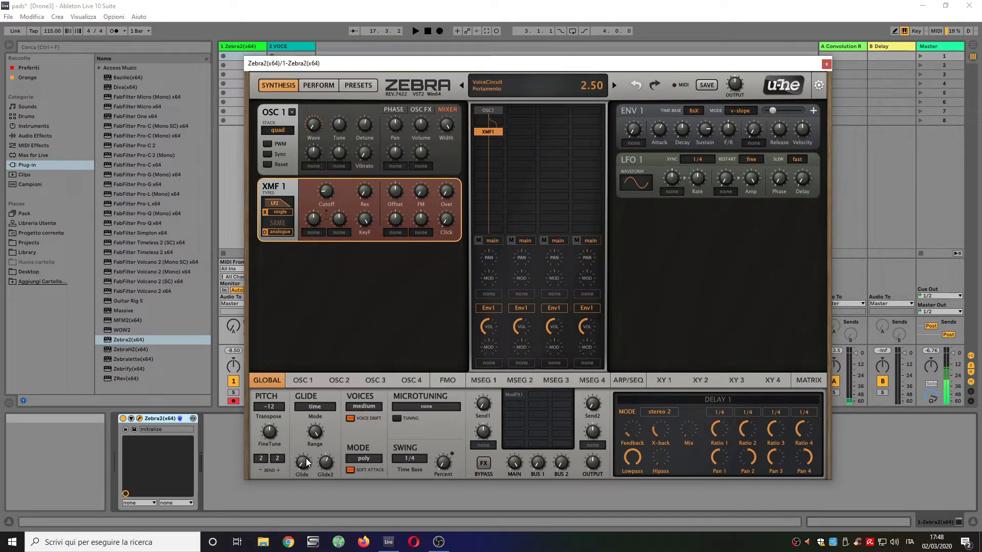
pyautogui.scroll(2, 307, 463)
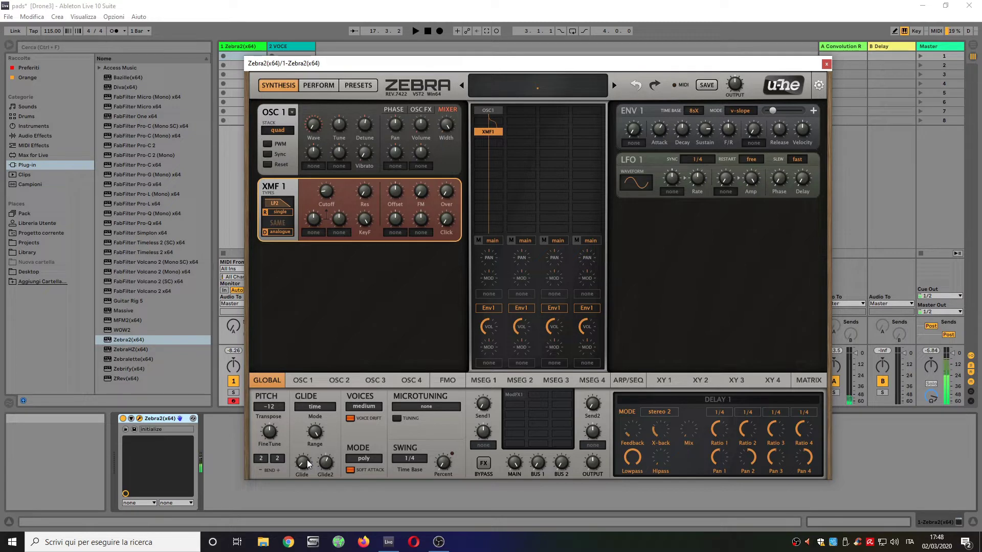
pyautogui.moveTo(267, 432)
pyautogui.moveTo(302, 459)
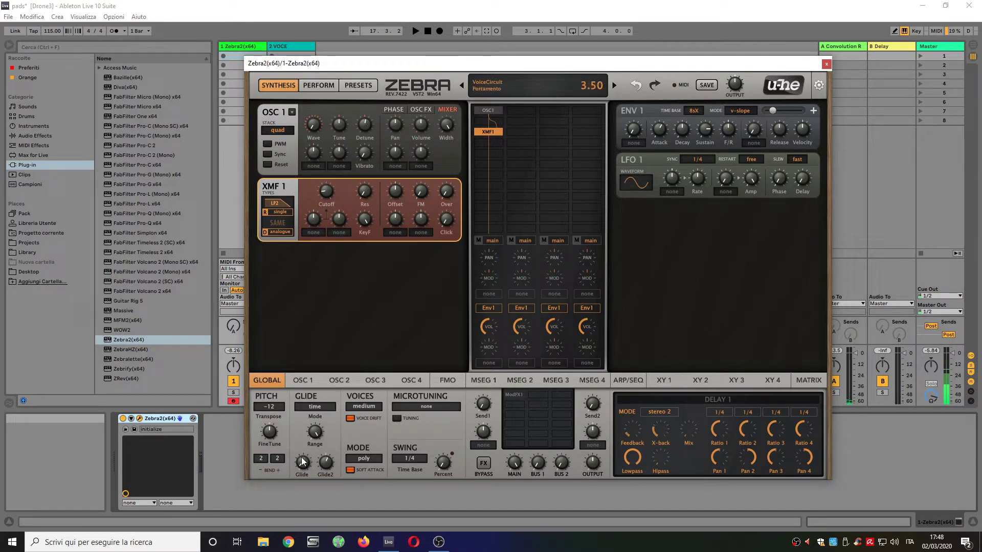
pyautogui.moveTo(303, 462); pyautogui.dragTo(329, 414)
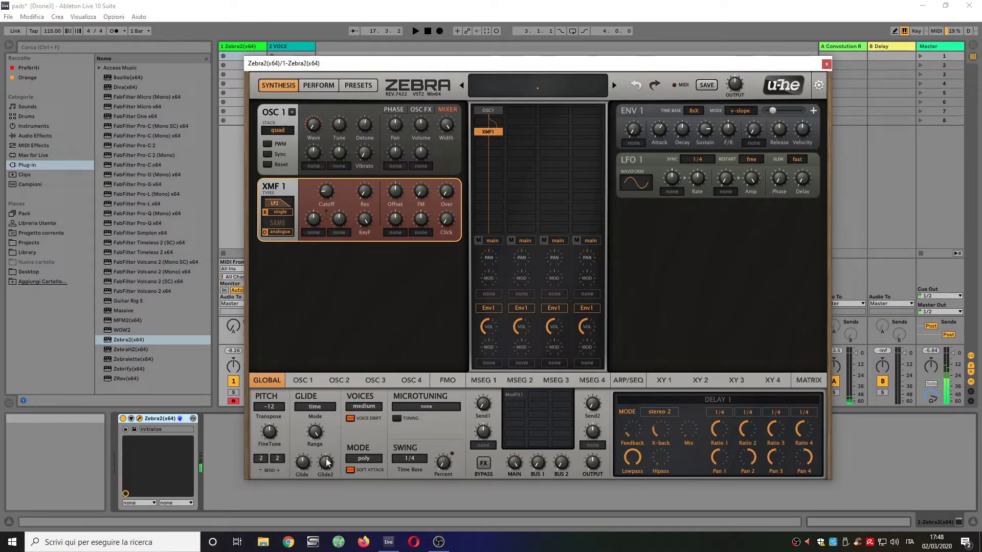
pyautogui.moveTo(300, 462); pyautogui.dragTo(317, 498)
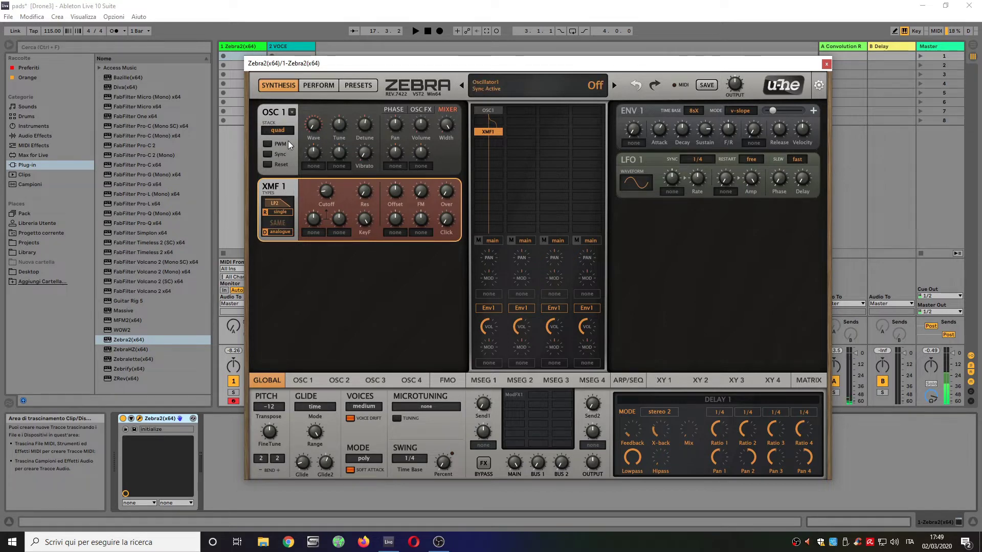
# - Show oscillator 1's wave editor, enable its Reset and PWM options, and raise its Phase/PW to 78
pyautogui.click(303, 380)
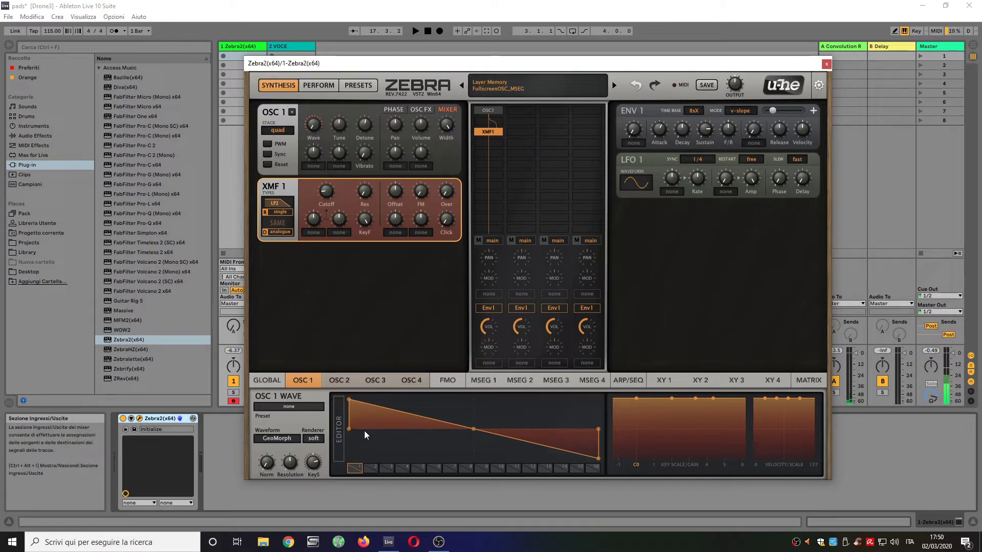
pyautogui.click(268, 162)
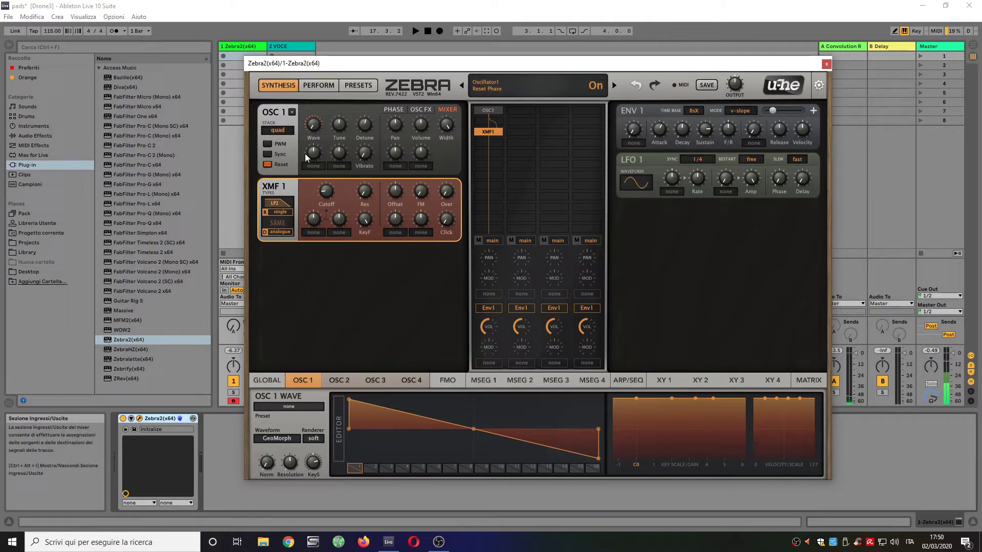
pyautogui.click(391, 109)
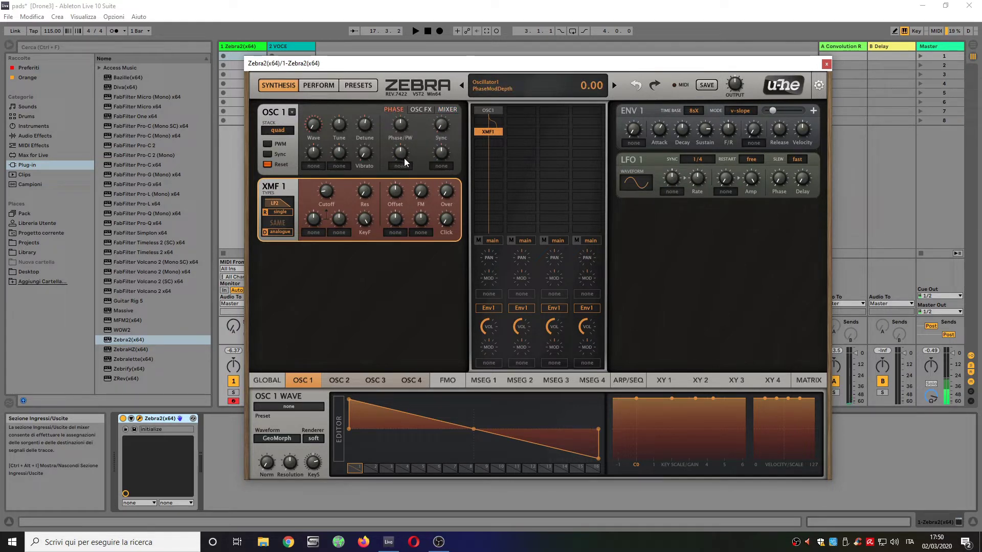
pyautogui.click(267, 145)
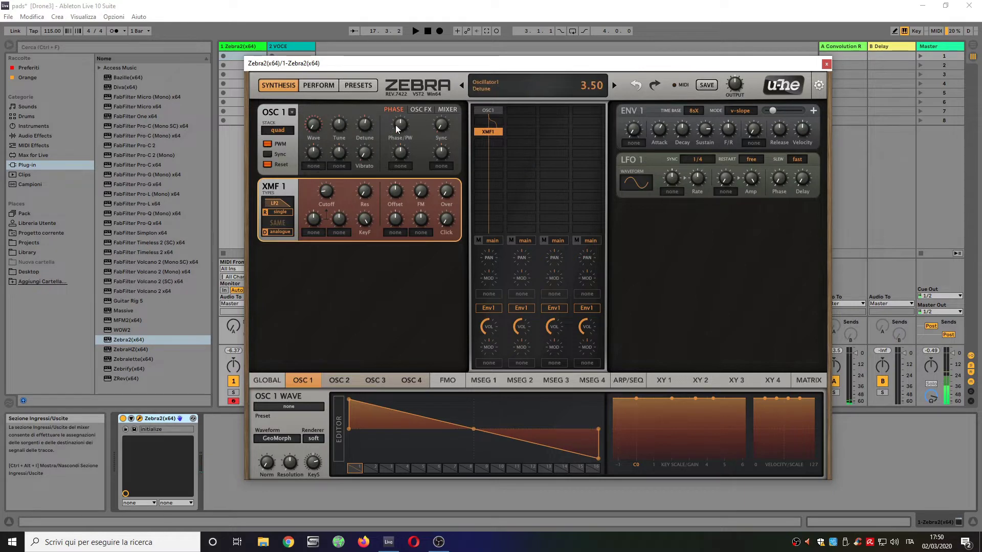
pyautogui.moveTo(403, 125); pyautogui.dragTo(411, 96)
# - Modulate oscillator 1's Phase/PW with Lfo2 synced to 3/1, and increase the modulation depth
pyautogui.click(402, 164)
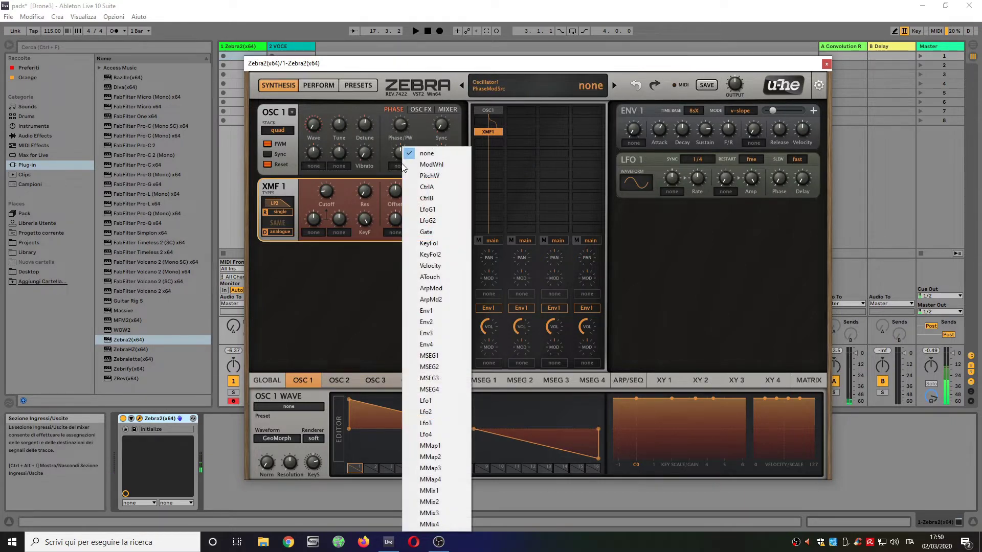
pyautogui.click(393, 170)
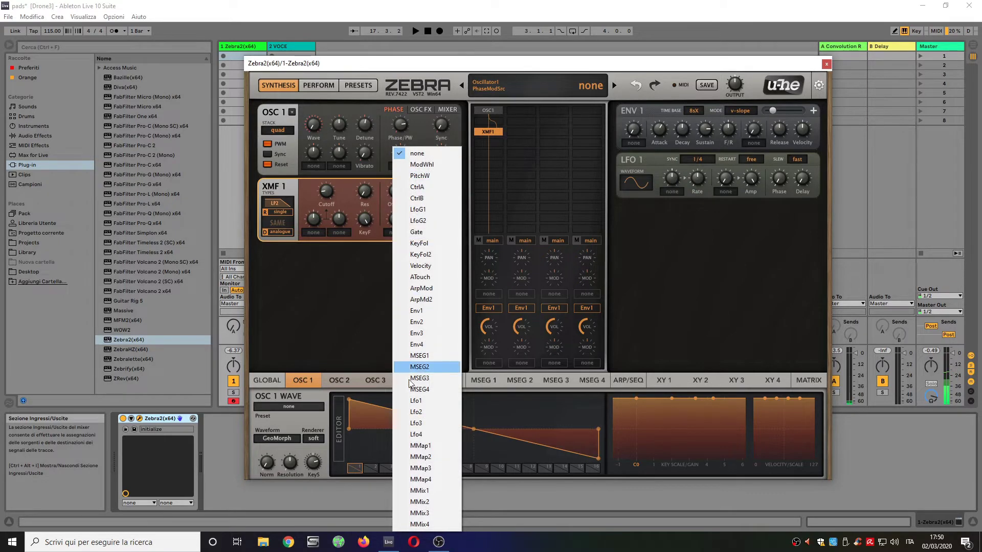
pyautogui.click(415, 414)
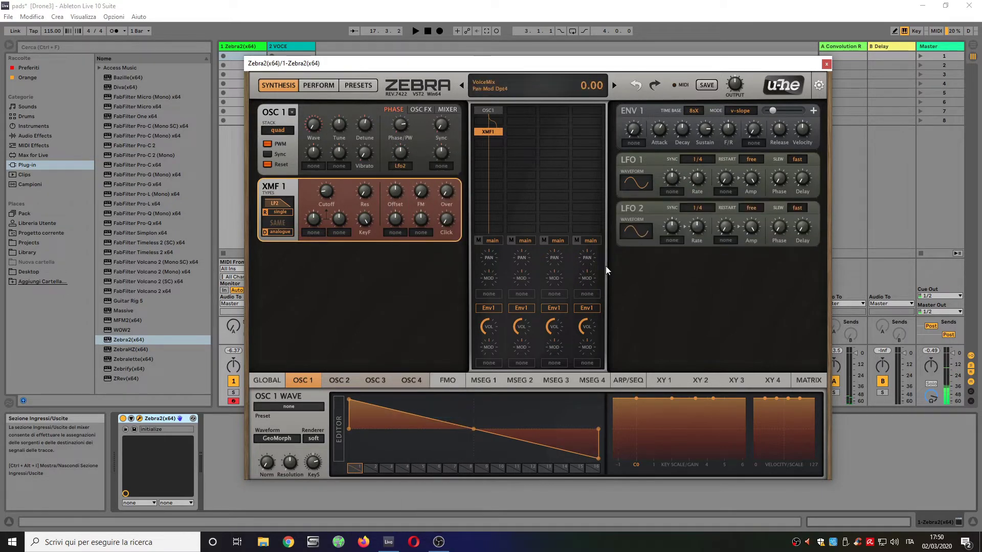
pyautogui.click(695, 210)
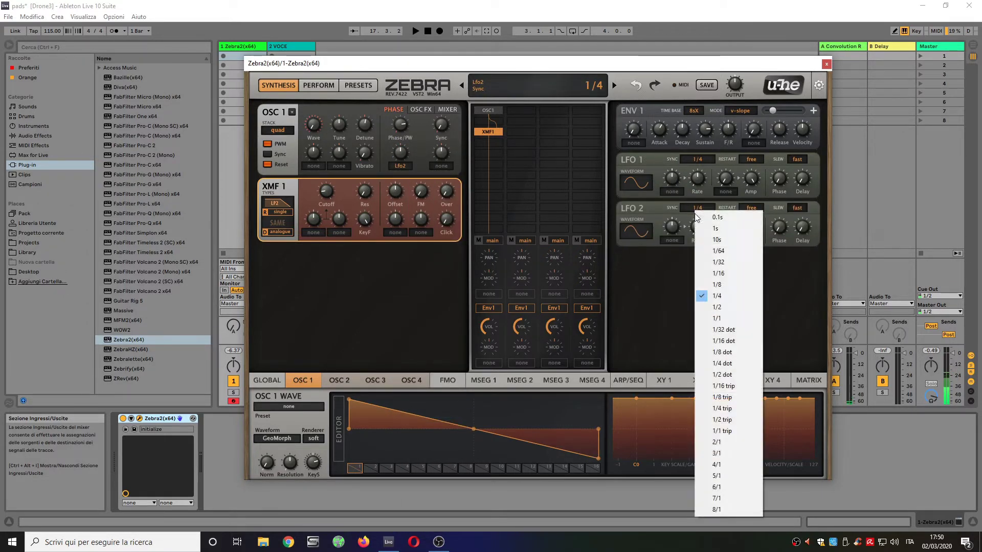
pyautogui.click(728, 454)
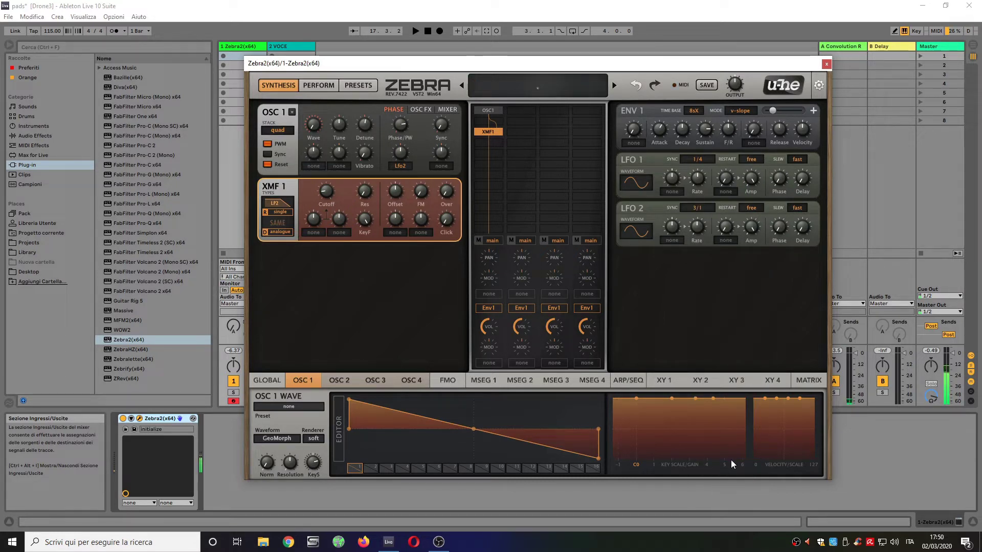
pyautogui.moveTo(404, 155); pyautogui.dragTo(412, 139)
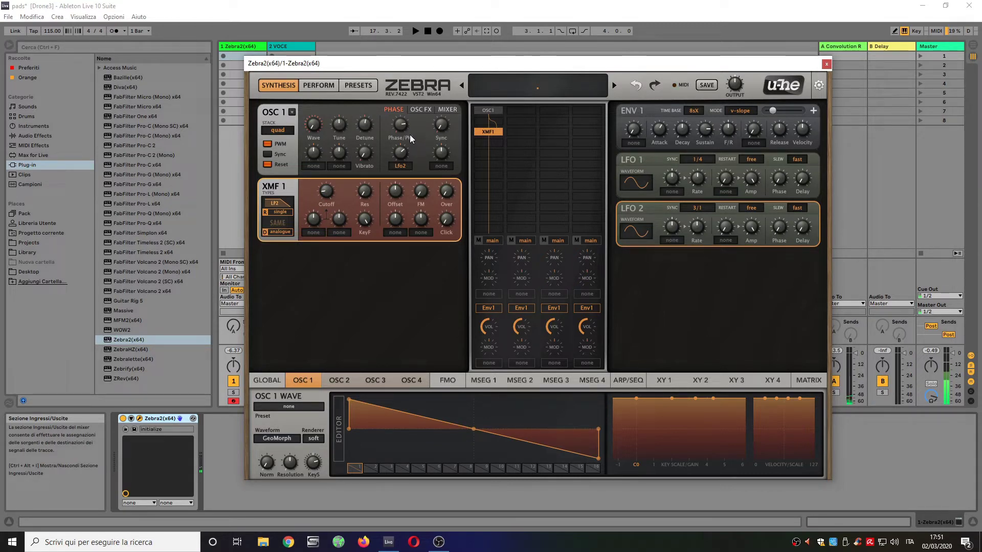
# - Lower the Phase/PW amount of oscillator 1
pyautogui.moveTo(401, 131)
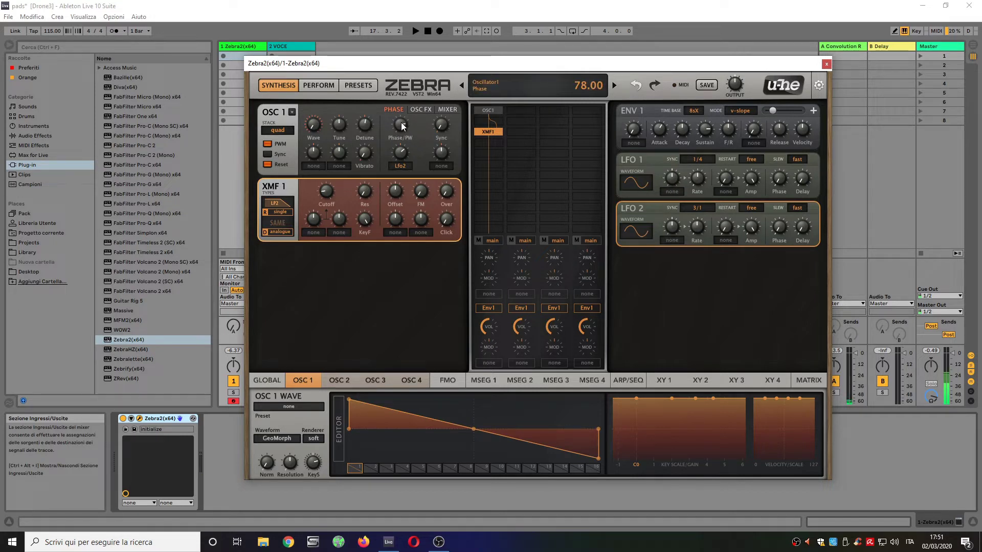
pyautogui.scroll(-4, 401, 126)
pyautogui.moveTo(401, 127); pyautogui.dragTo(400, 149)
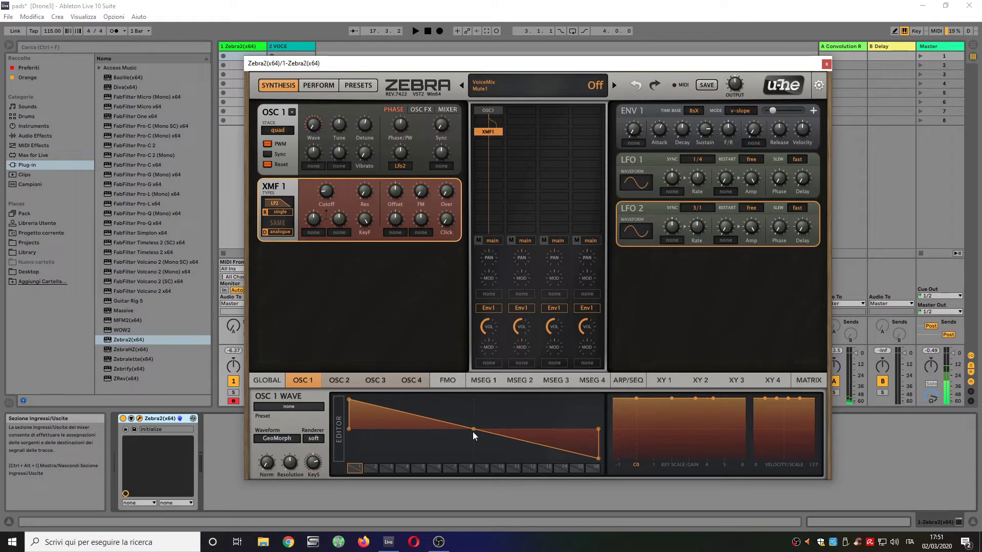
# - Reshape oscillator 1's GeoMorph wave into a square by moving its middle, lower and end points to full positive or negative level
pyautogui.moveTo(473, 430); pyautogui.dragTo(474, 385)
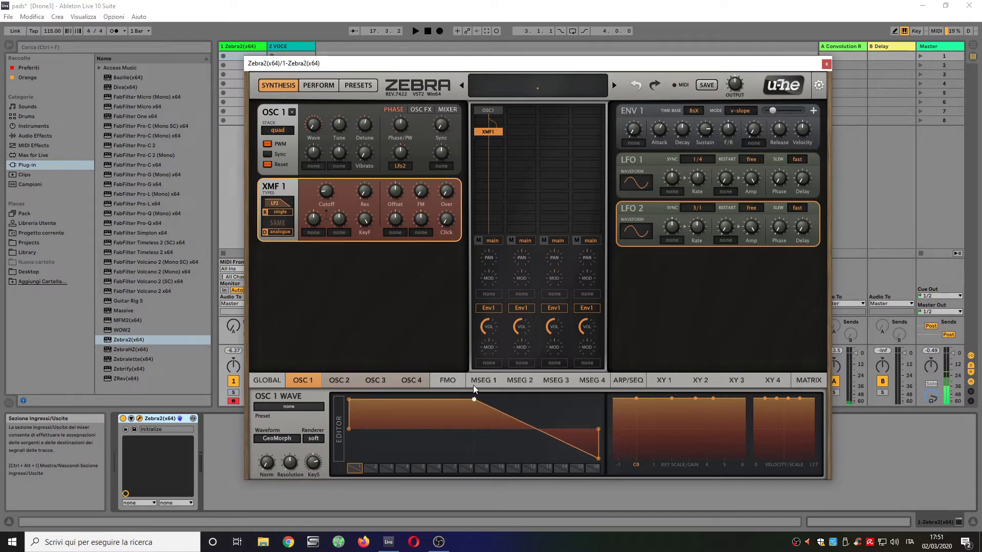
pyautogui.moveTo(596, 457); pyautogui.dragTo(474, 461)
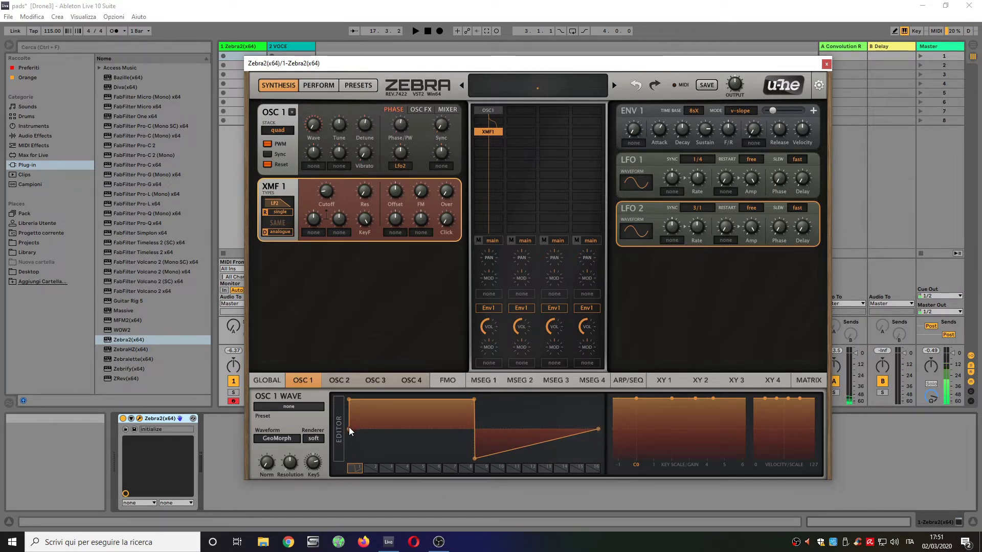
pyautogui.moveTo(349, 430); pyautogui.dragTo(333, 467)
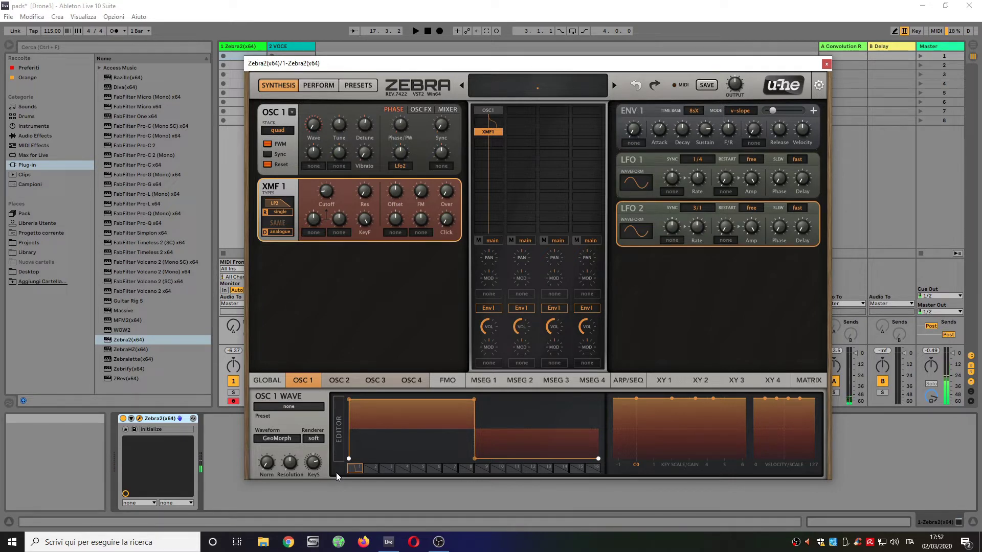
# - Move the XMF1 module one slot down in the first lane of the signal grid
pyautogui.click(328, 199)
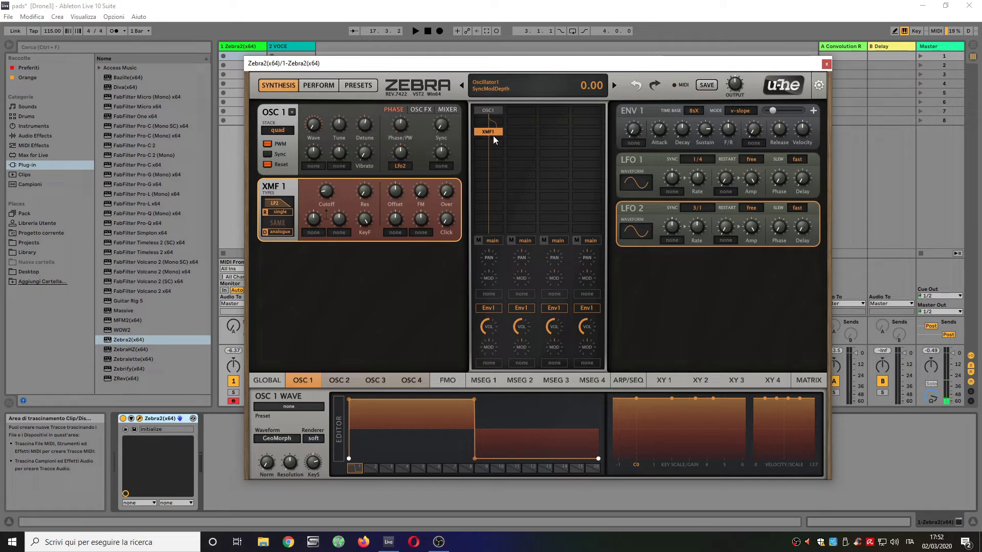
pyautogui.moveTo(492, 131)
pyautogui.mouseDown()
pyautogui.moveTo(489, 161)
pyautogui.moveTo(489, 142)
pyautogui.mouseUp()
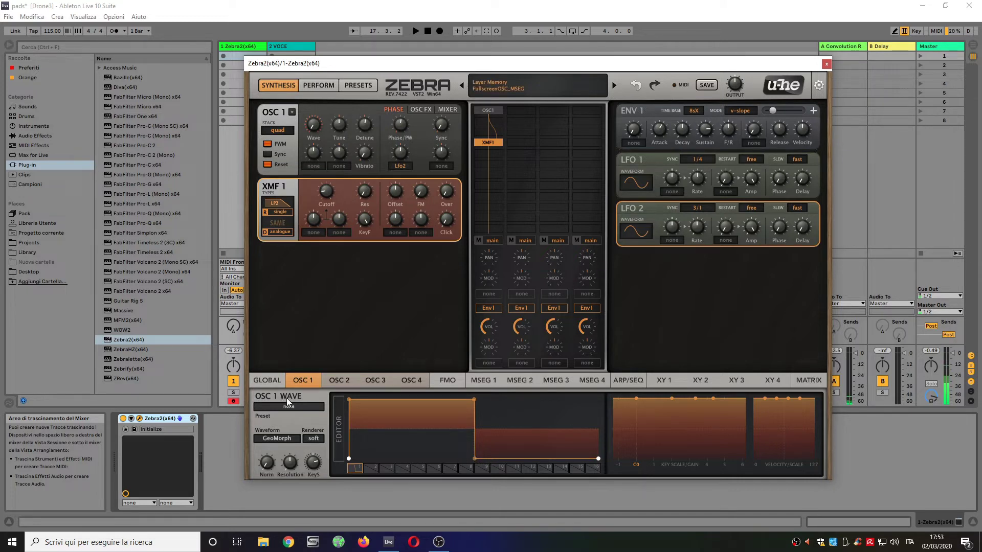
# - Switch oscillator 1's waveform to SpectroMorph and raise its low middle point to full level at the wave's far end
pyautogui.click(270, 440)
pyautogui.click(304, 455)
pyautogui.moveTo(474, 462); pyautogui.dragTo(597, 388)
# - Insert two points in the flat part of wave 1 and shape a narrow V notch reaching the minimum level
pyautogui.rightClick(503, 411)
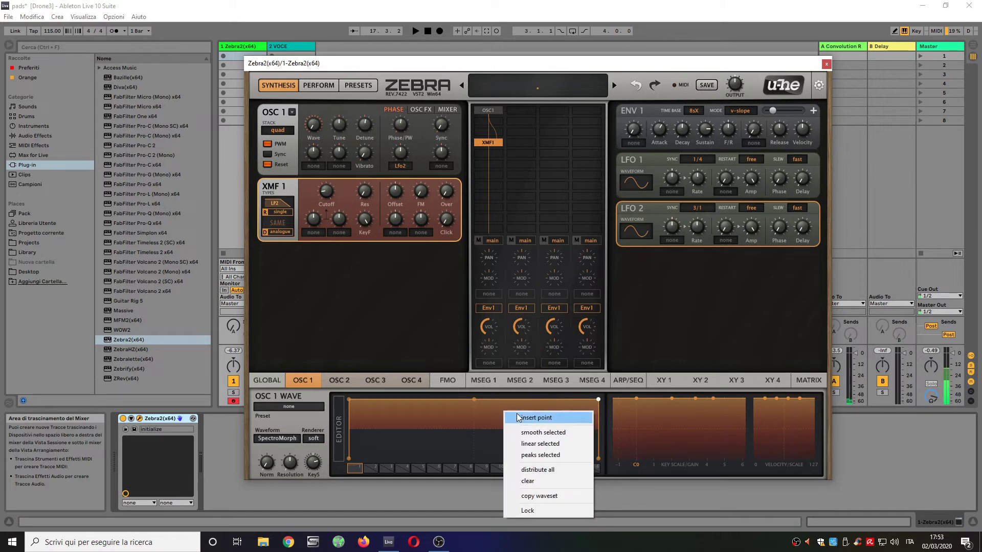
pyautogui.click(527, 416)
pyautogui.rightClick(533, 409)
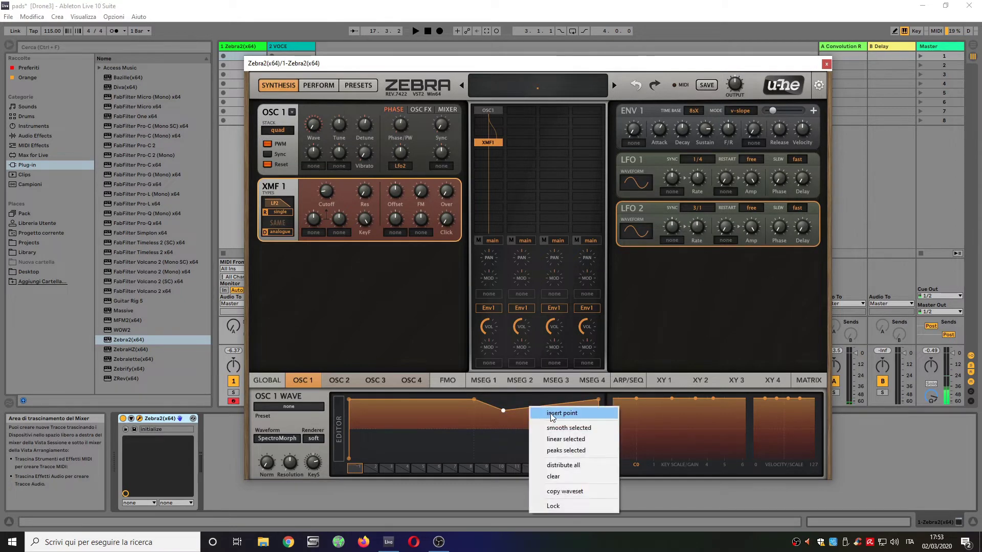
pyautogui.click(557, 413)
pyautogui.moveTo(502, 410); pyautogui.dragTo(498, 460)
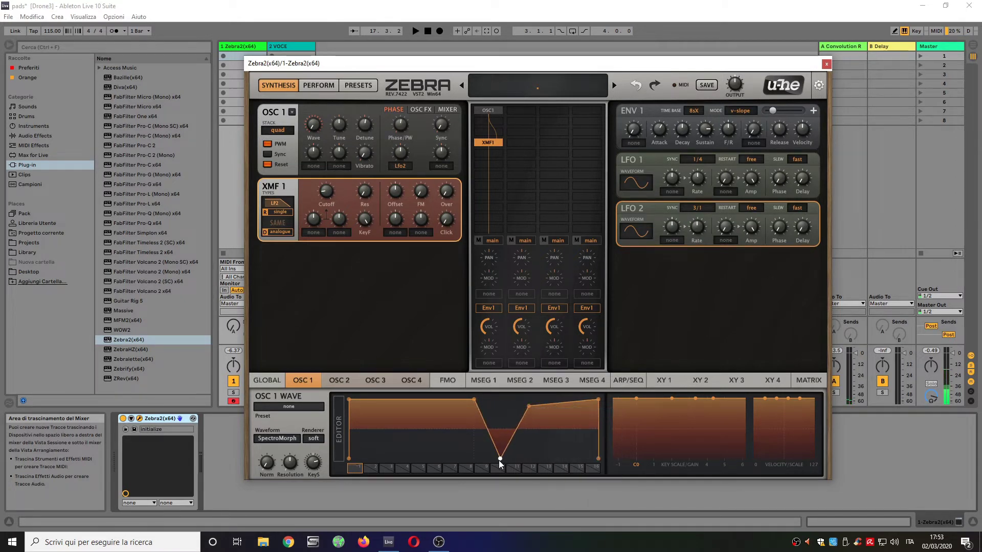
pyautogui.moveTo(529, 406); pyautogui.dragTo(526, 399)
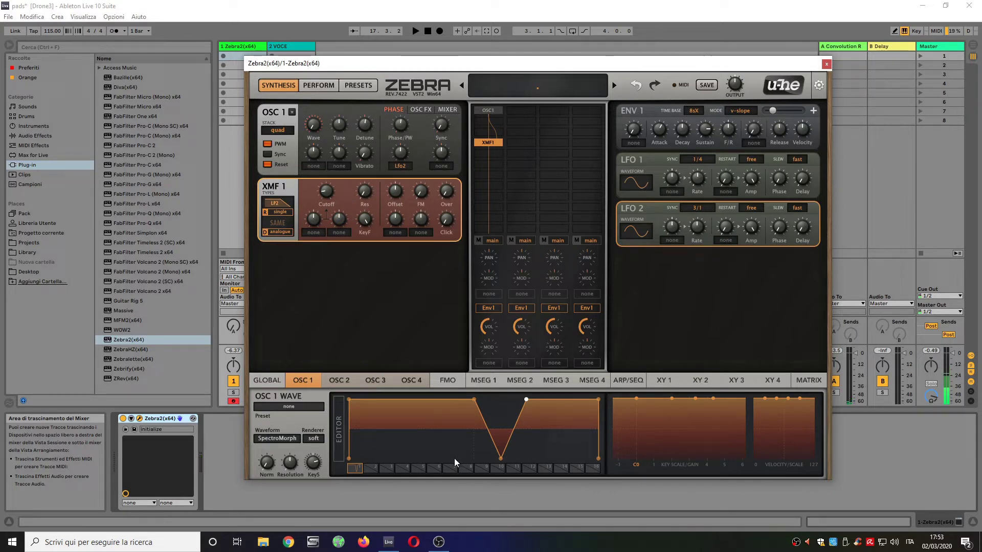
# - Select the three notch points, duplicate wave 1 up to slot 16, and show wave 16
pyautogui.moveTo(455, 458); pyautogui.dragTo(545, 384)
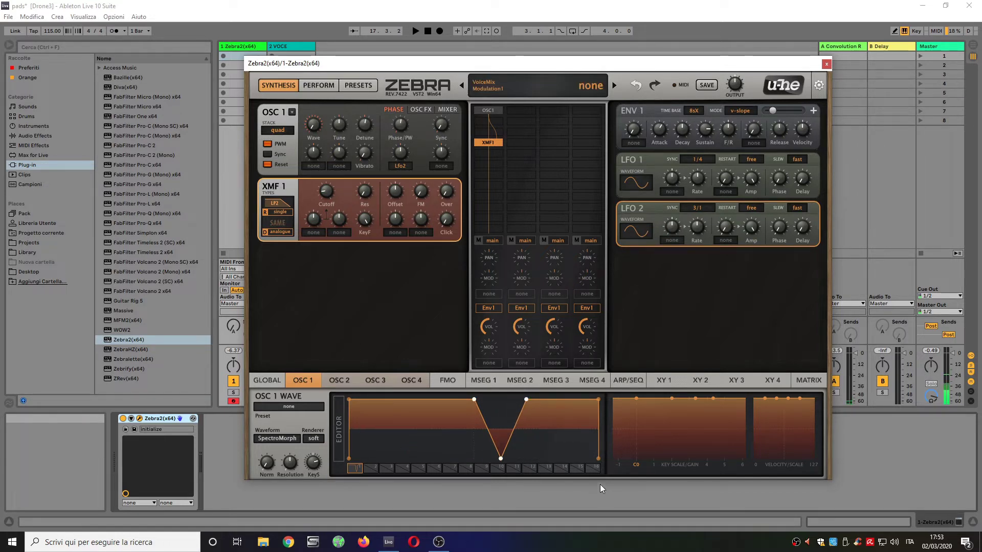
pyautogui.rightClick(591, 471)
pyautogui.click(624, 489)
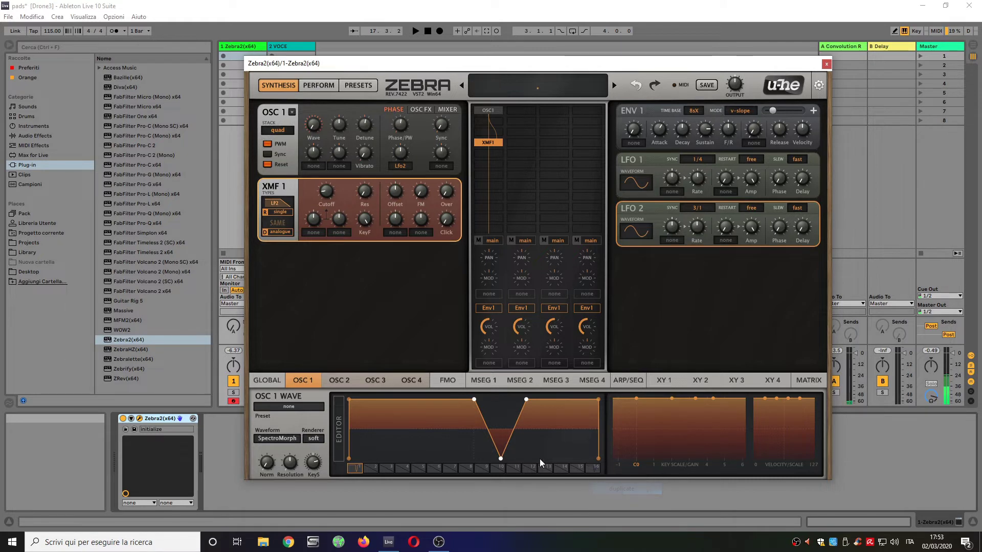
pyautogui.click(591, 470)
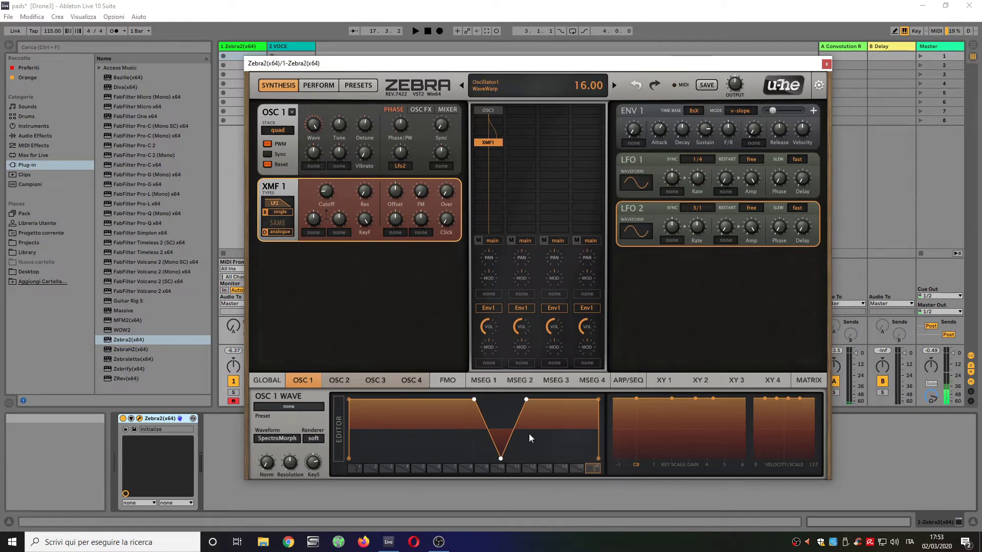
# - Shift the notch toward the start of wave 16 and toward the end of wave 1
pyautogui.moveTo(527, 401); pyautogui.dragTo(441, 403)
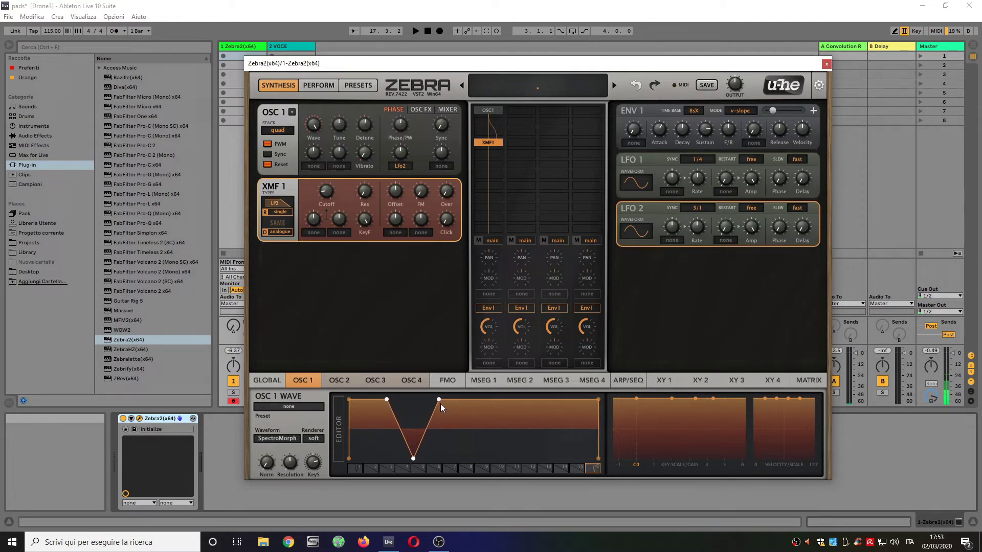
pyautogui.click(356, 472)
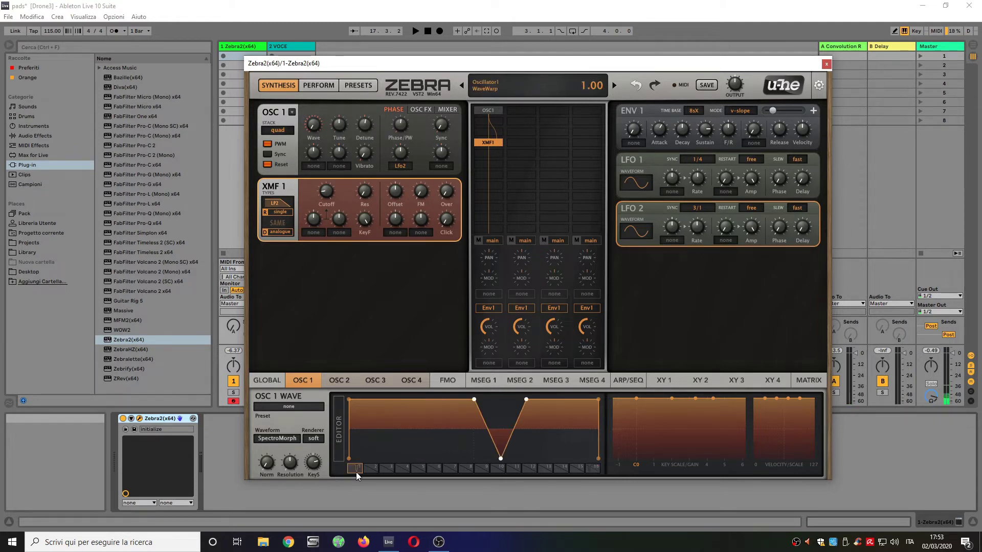
pyautogui.moveTo(474, 398); pyautogui.dragTo(529, 403)
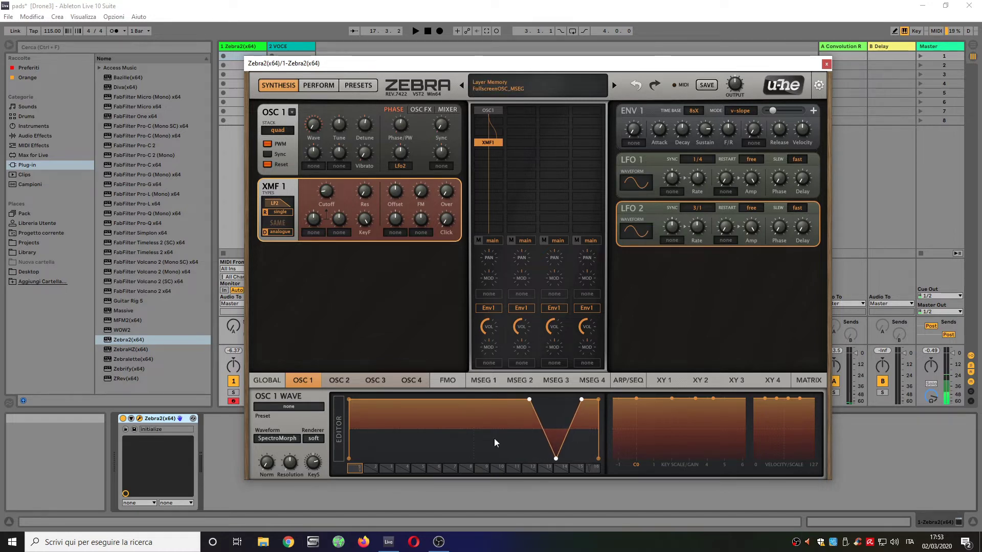
# - Morph the waveset from wave 1 to wave 16 and raise oscillator 1's Wave position to about 10
pyautogui.rightClick(591, 468)
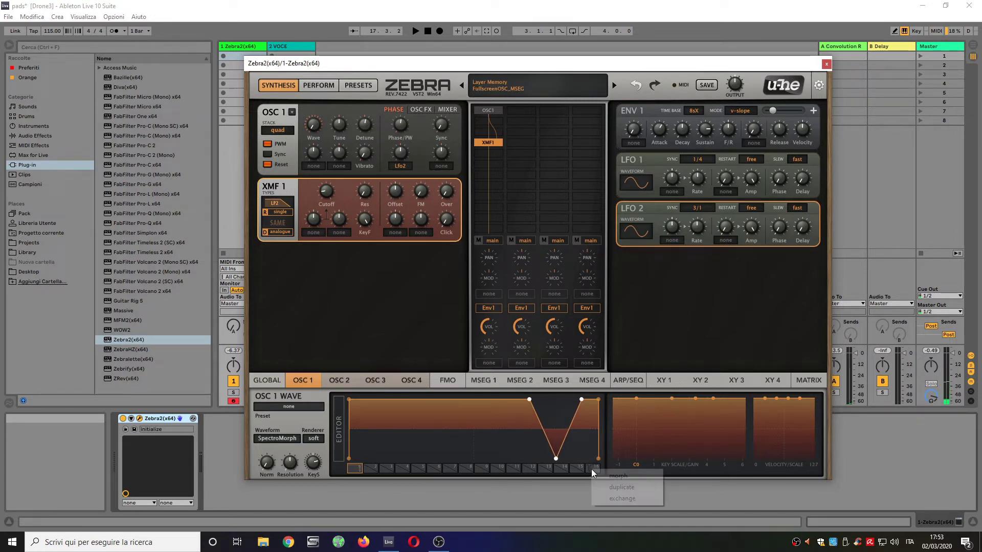
pyautogui.click(611, 475)
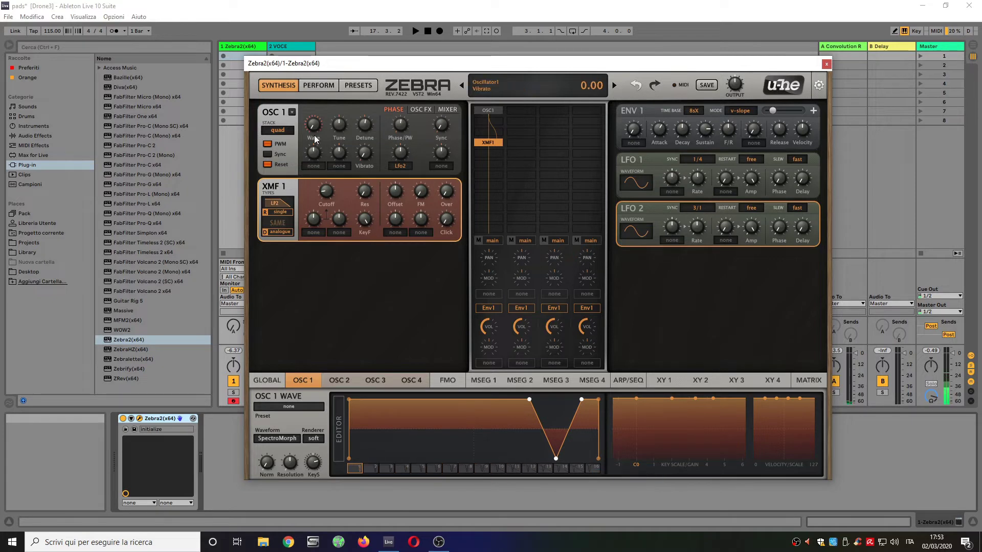
pyautogui.moveTo(313, 130); pyautogui.dragTo(334, 83)
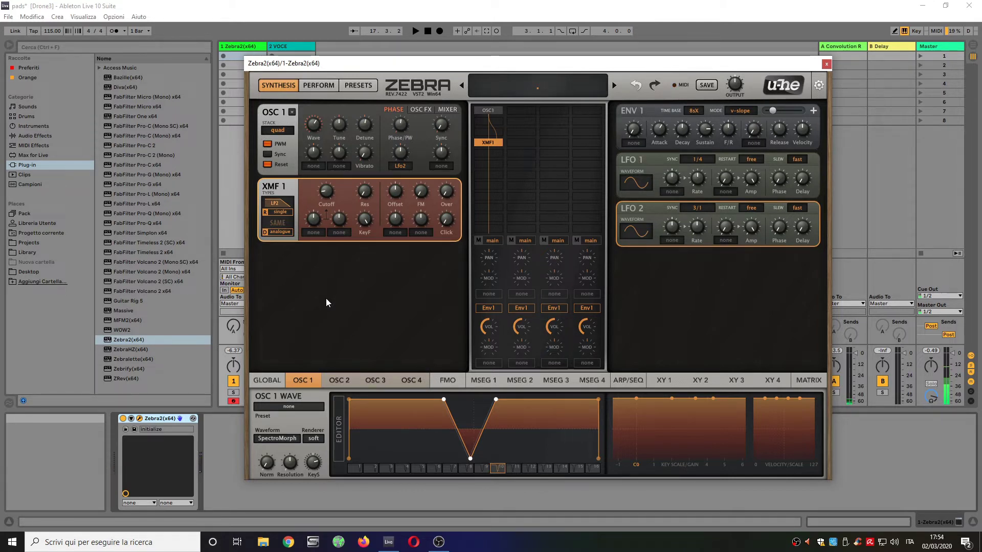
# - Smooth the selected notch points in wave 10 and compare it with waves 16, 9, 8 and 7
pyautogui.rightClick(440, 435)
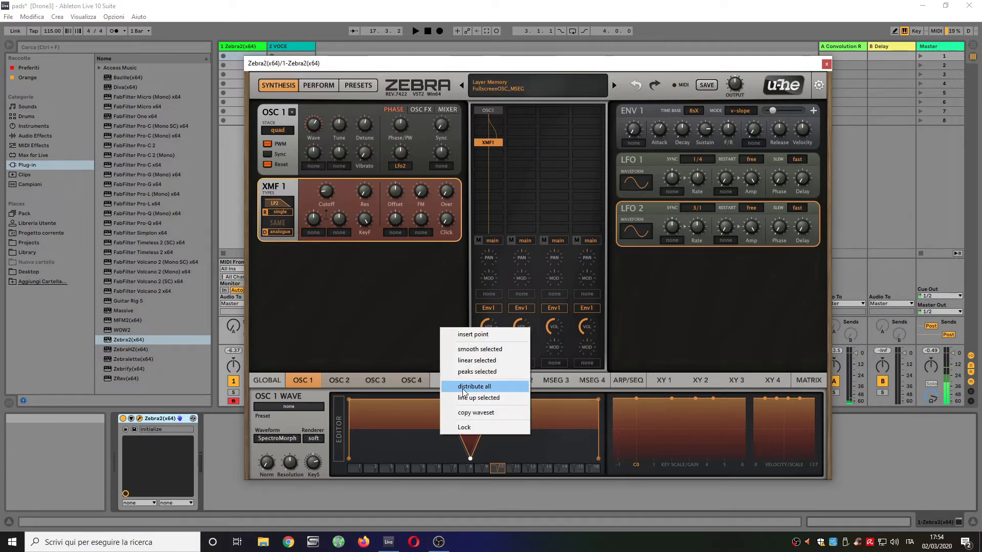
pyautogui.click(478, 351)
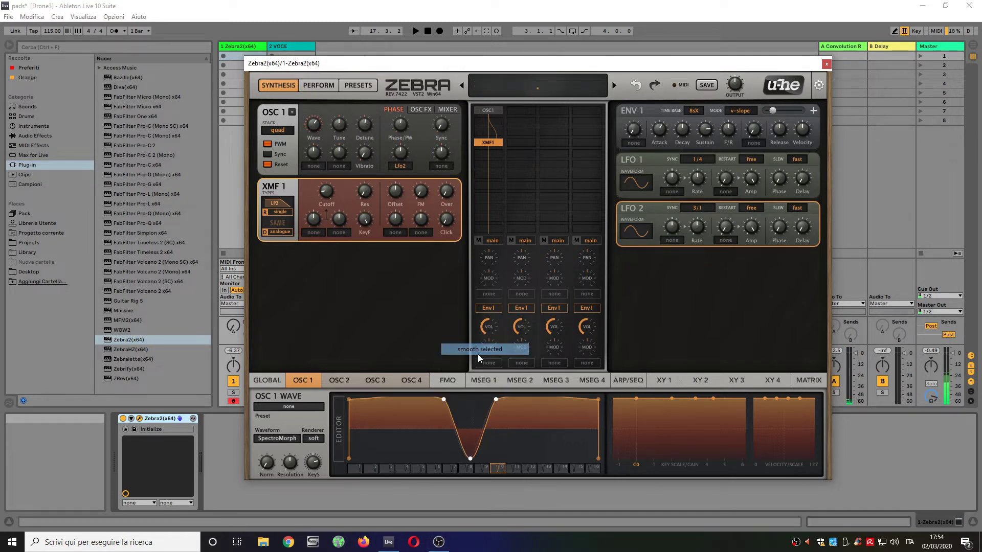
pyautogui.click(589, 468)
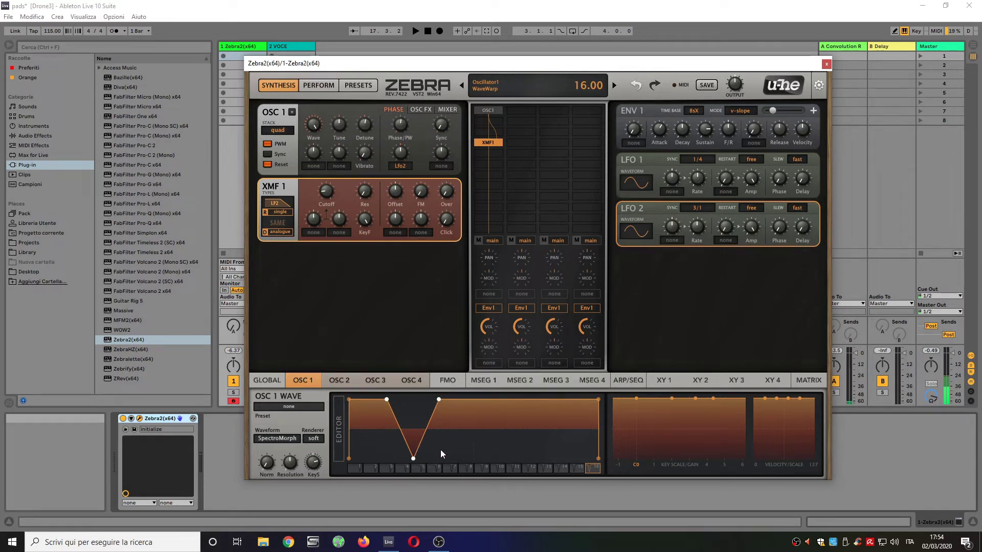
pyautogui.click(480, 470)
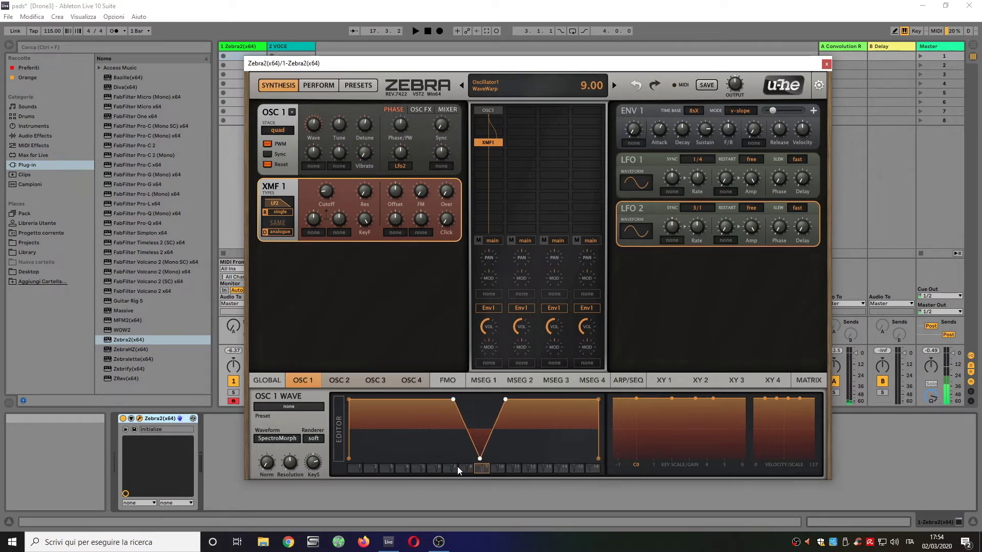
pyautogui.click(470, 469)
pyautogui.click(457, 469)
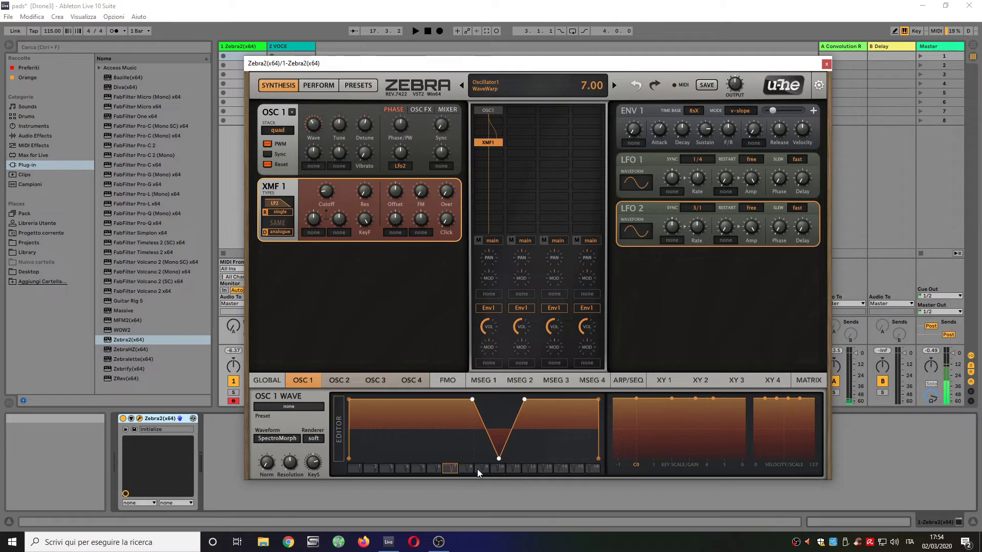
pyautogui.click(491, 469)
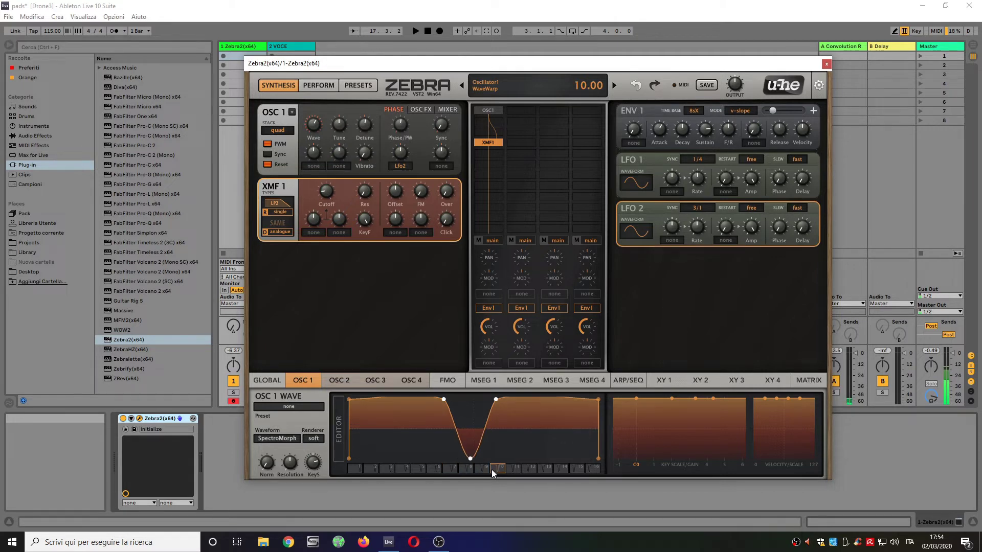
# - Smooth the selected notch points in waves 16 and 1, and select wave 8
pyautogui.click(593, 467)
pyautogui.rightClick(431, 438)
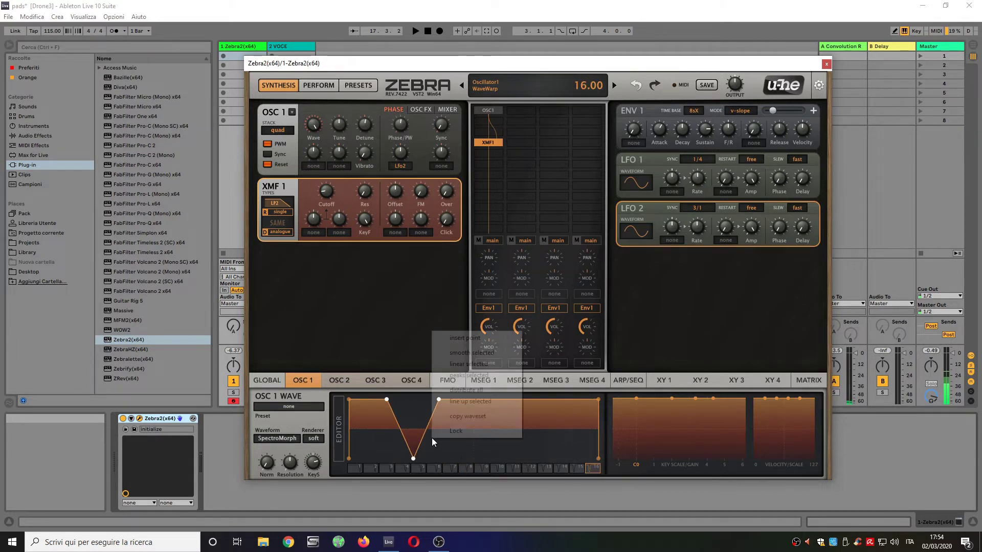
pyautogui.click(495, 355)
pyautogui.click(358, 468)
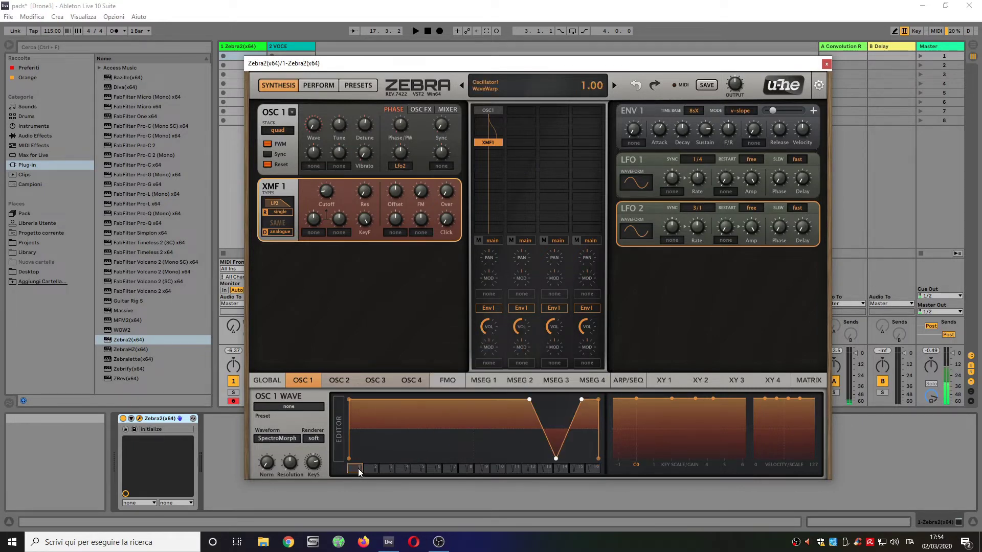
pyautogui.rightClick(535, 422)
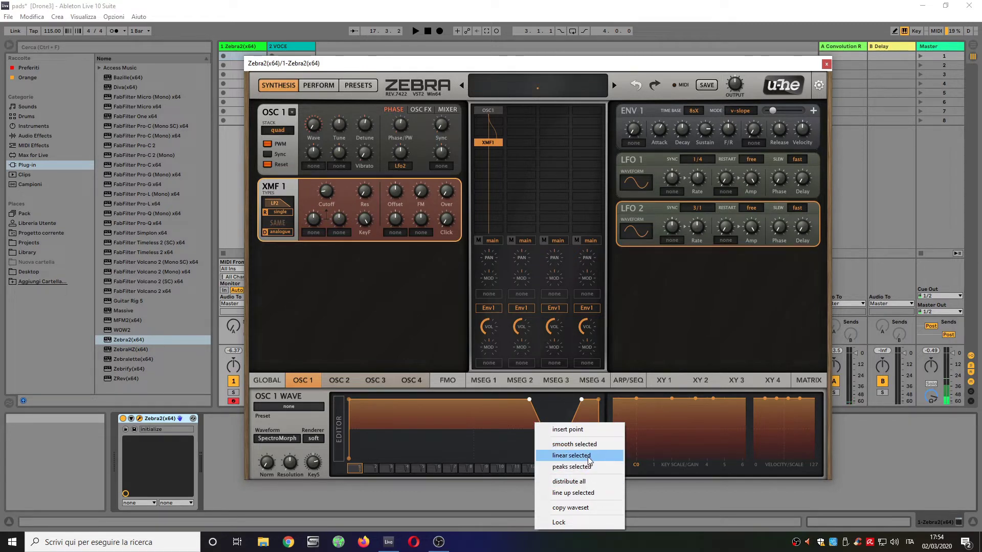
pyautogui.click(588, 445)
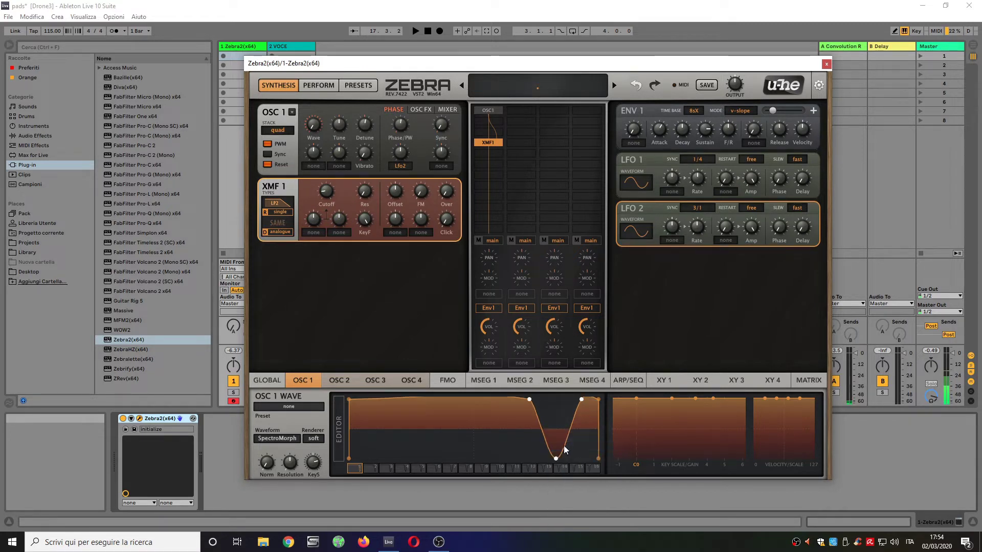
pyautogui.click(466, 468)
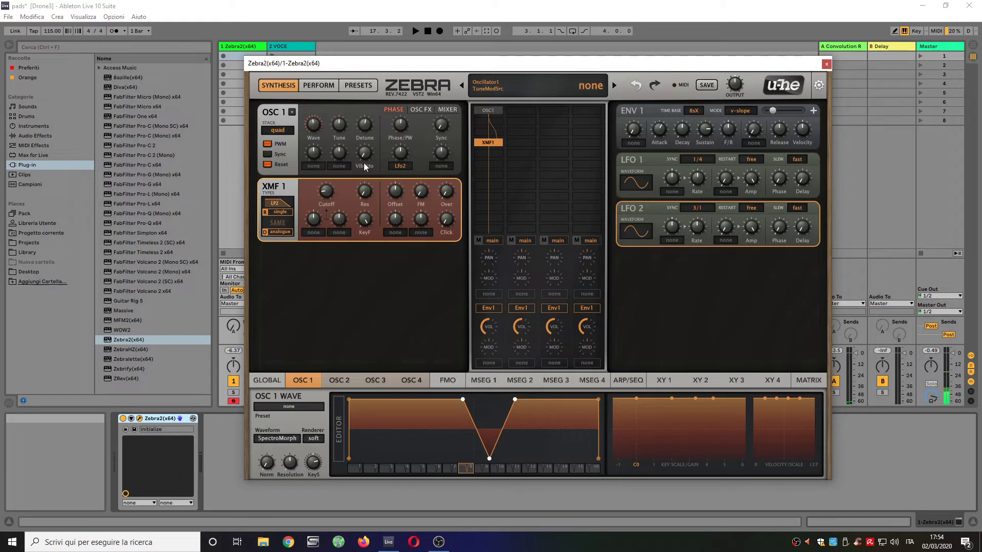
# - Turn off oscillator 1's PWM, assign Lfo2 to modulate its Wave position, and increase the modulation depth
pyautogui.click(265, 145)
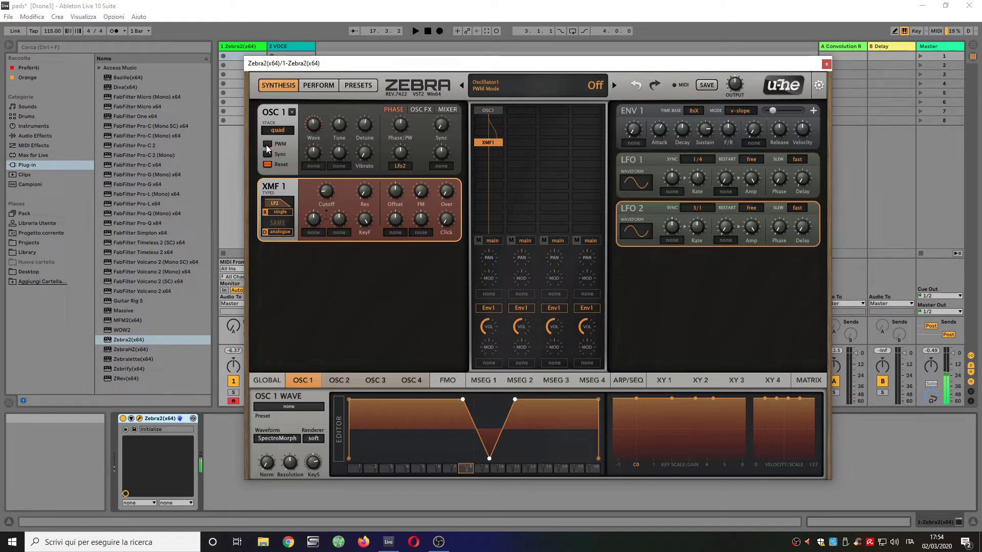
pyautogui.click(313, 166)
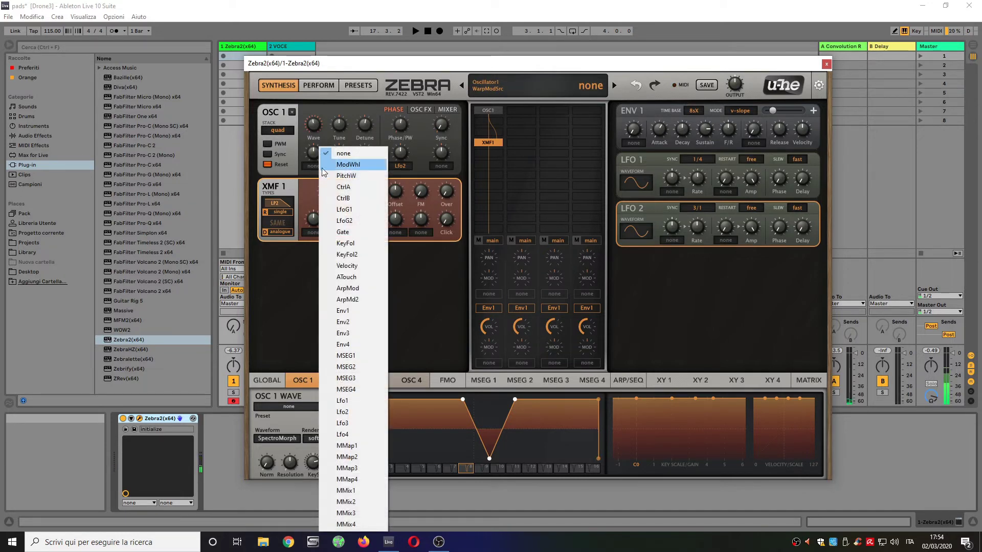
pyautogui.click(364, 415)
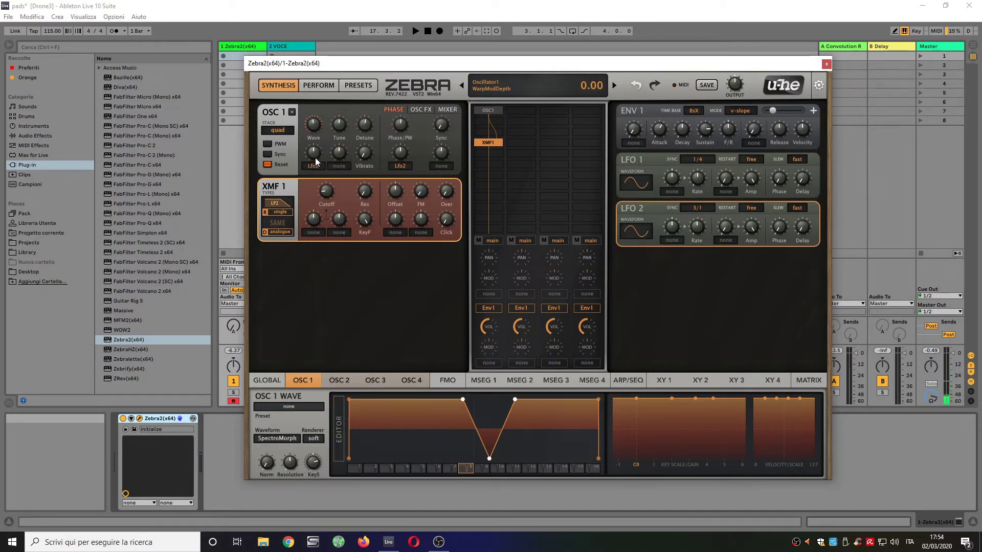
pyautogui.moveTo(314, 158); pyautogui.dragTo(323, 148)
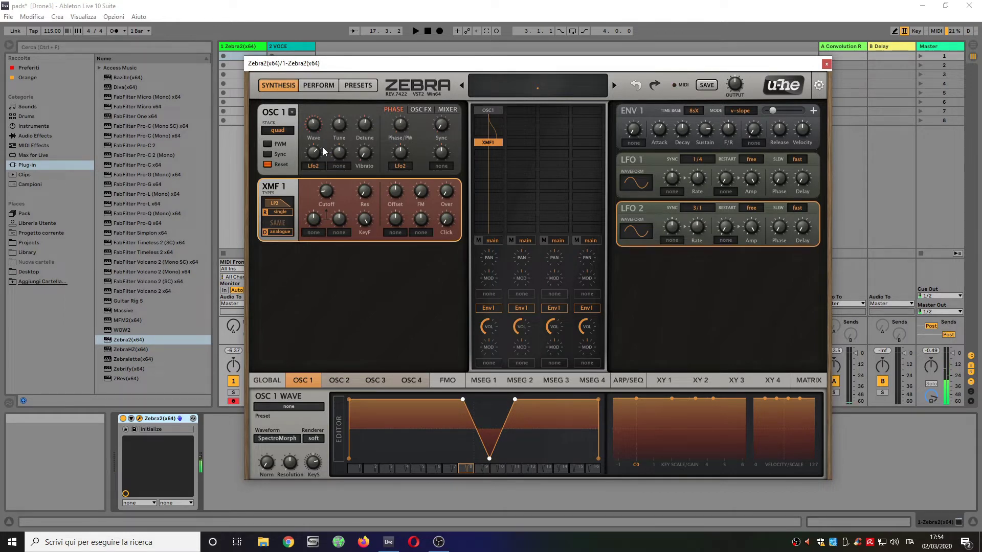
# - Lower the XMF1 filter's cutoff to 21
pyautogui.moveTo(672, 227); pyautogui.dragTo(642, 214)
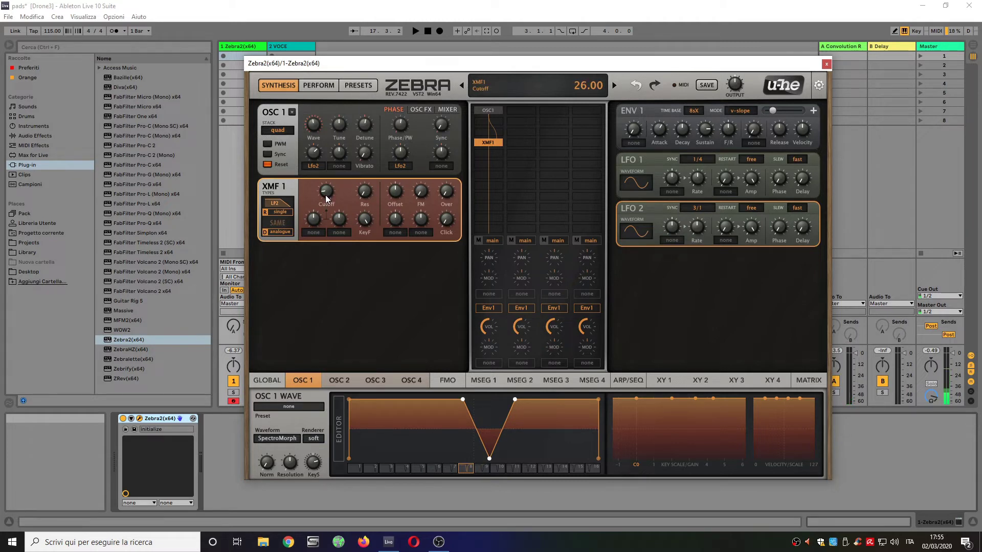
pyautogui.scroll(-5, 327, 199)
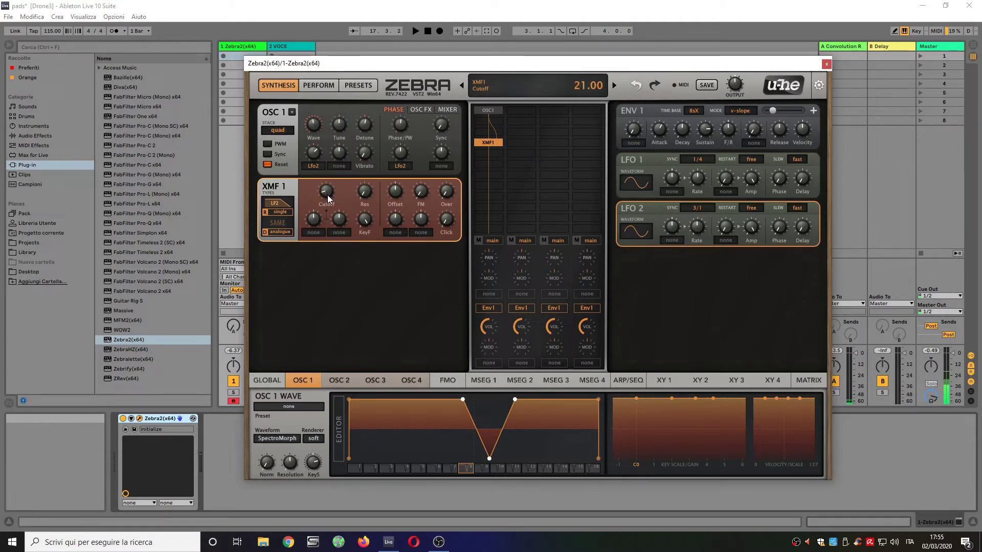
# - Lower the XMF1 filter's cutoff further and assign Env2 as its first cutoff modulation source
pyautogui.scroll(-6, 328, 199)
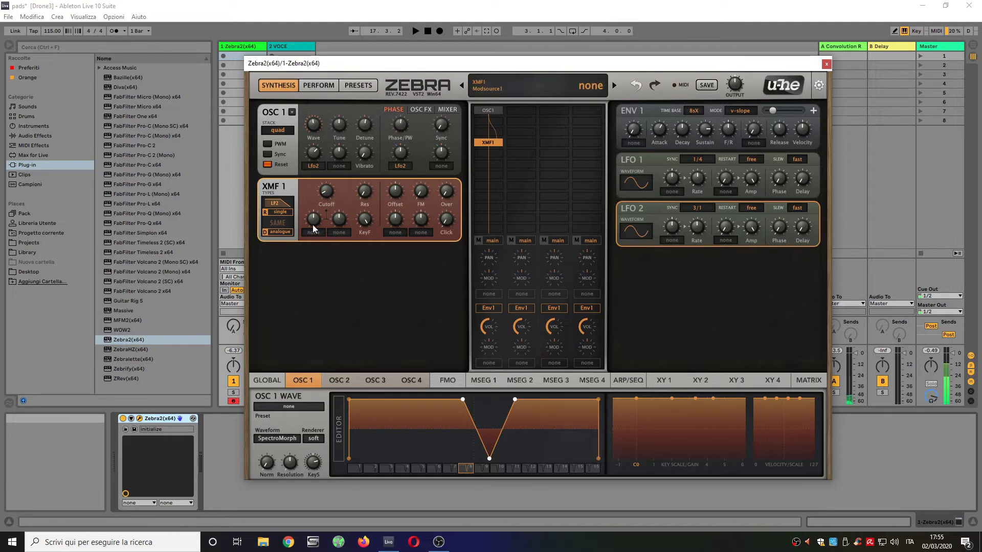
pyautogui.scroll(-9, 325, 193)
pyautogui.click(322, 236)
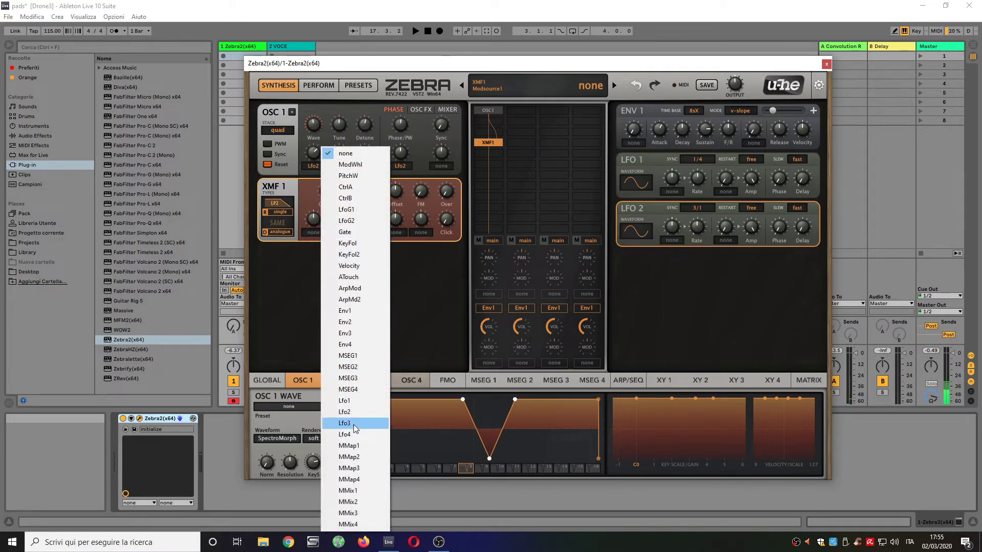
pyautogui.click(346, 322)
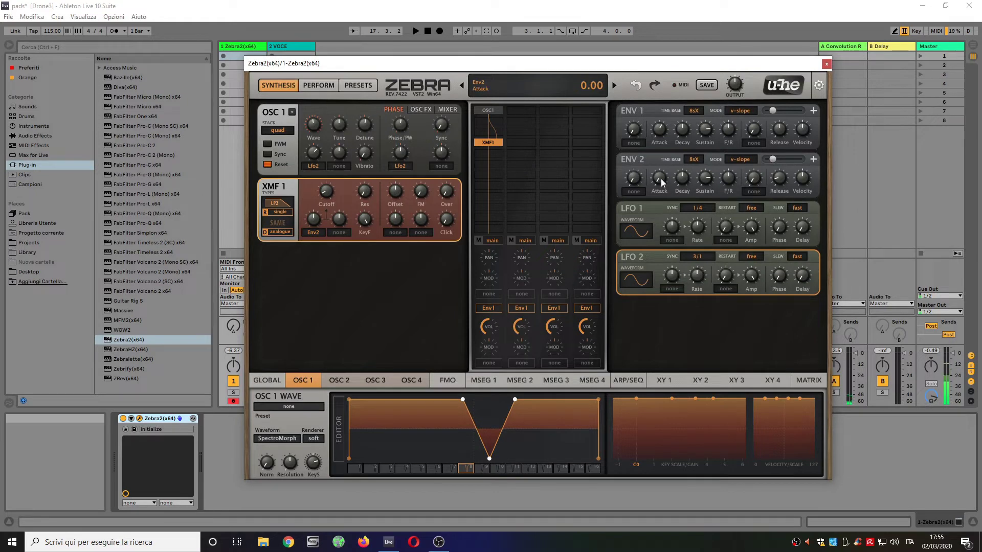
# - Set envelope 2's Attack to 66 and raise its Sustain
pyautogui.moveTo(661, 182); pyautogui.dragTo(694, 113)
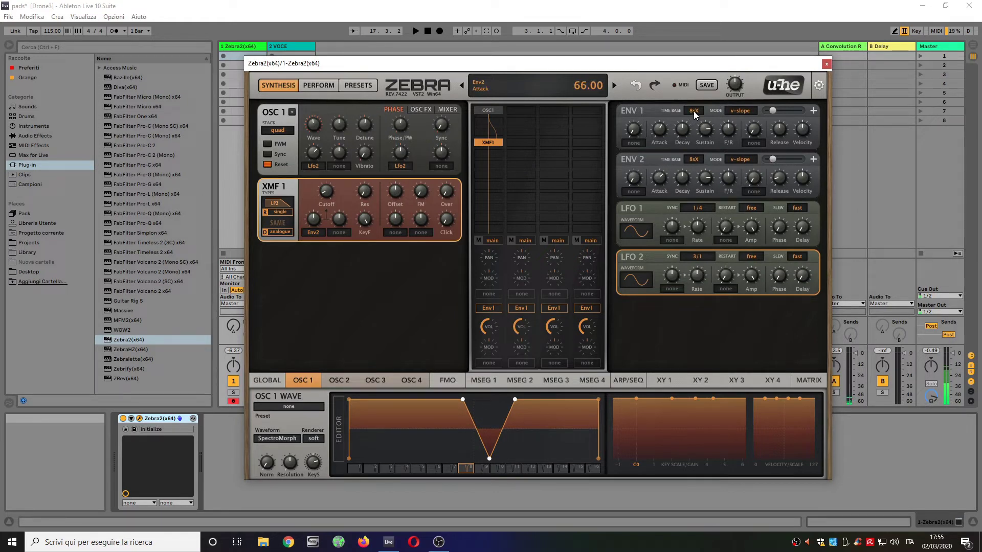
pyautogui.moveTo(705, 178); pyautogui.dragTo(718, 156)
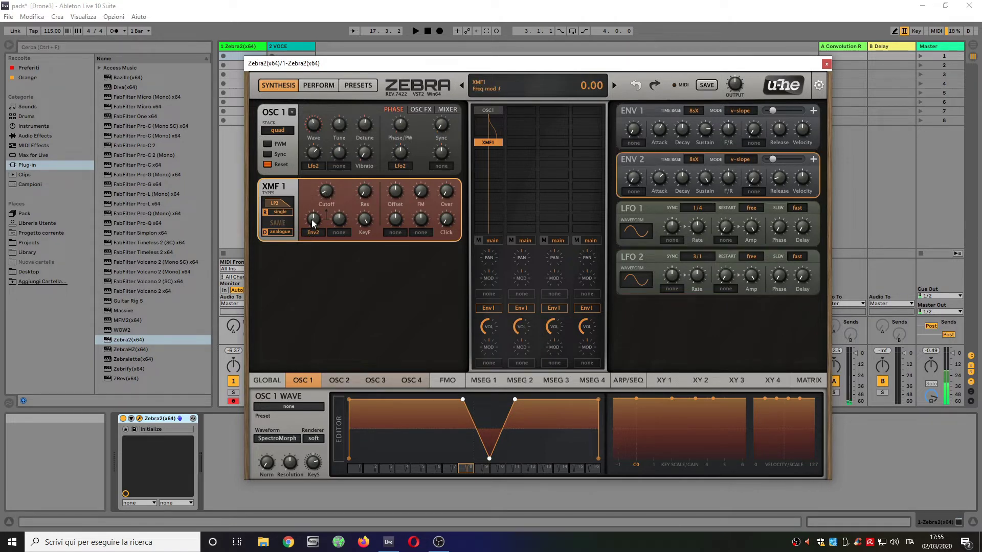
# - Increase the Env2 modulation depth on the XMF1 filter's cutoff and adjust the filter's resonance
pyautogui.moveTo(313, 220); pyautogui.dragTo(320, 221)
pyautogui.moveTo(366, 213)
pyautogui.moveTo(366, 208); pyautogui.dragTo(371, 191)
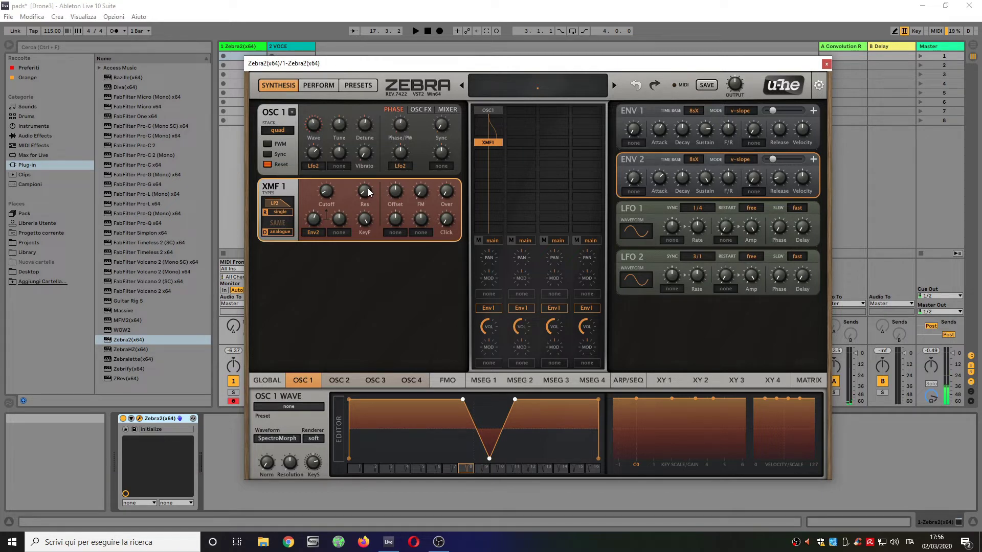
pyautogui.moveTo(370, 192); pyautogui.dragTo(366, 241)
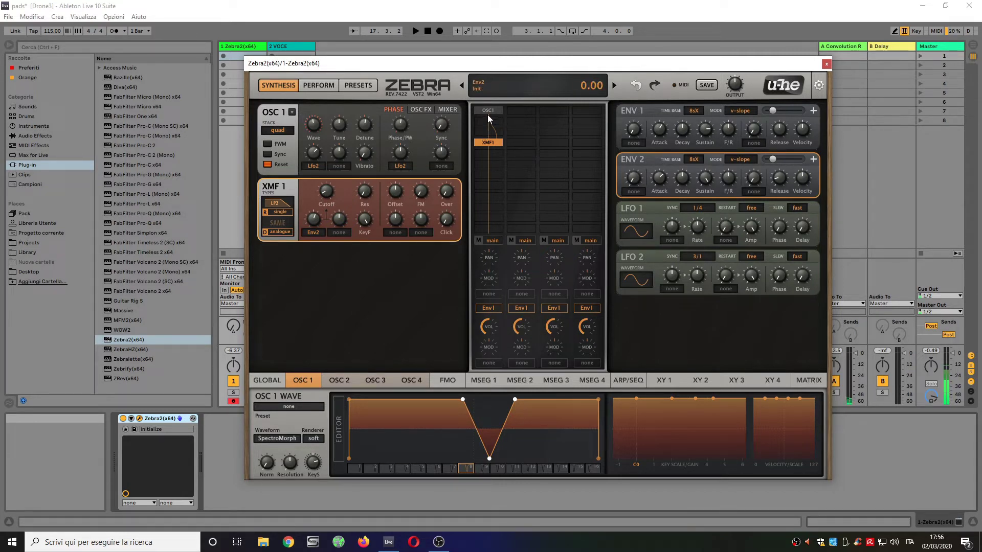
# - Add OSC2 directly below OSC1 in the first lane, show its mixer controls, and set its waveform to SpectroBlend
pyautogui.moveTo(496, 109)
pyautogui.mouseDown()
pyautogui.moveTo(496, 130)
pyautogui.moveTo(498, 119)
pyautogui.mouseUp()
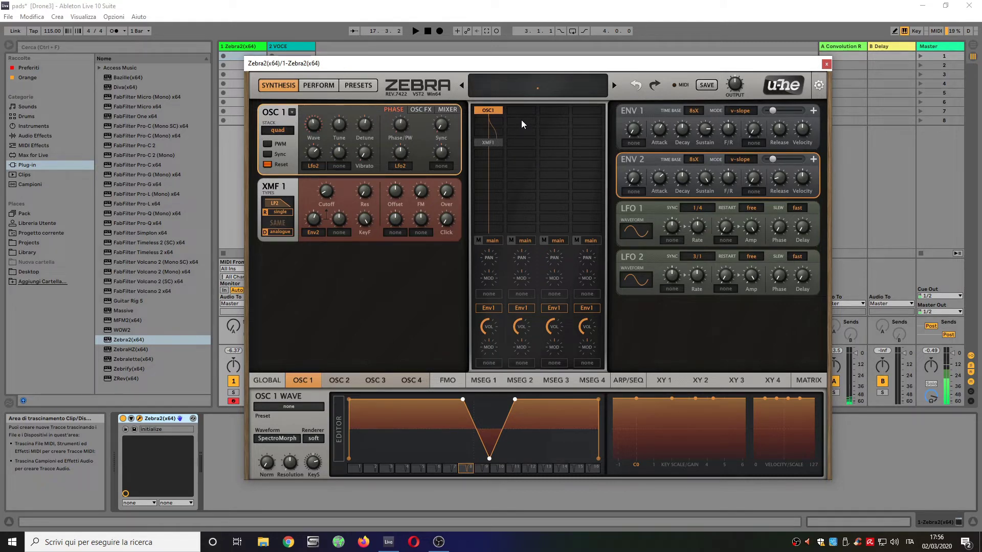
pyautogui.click(496, 120)
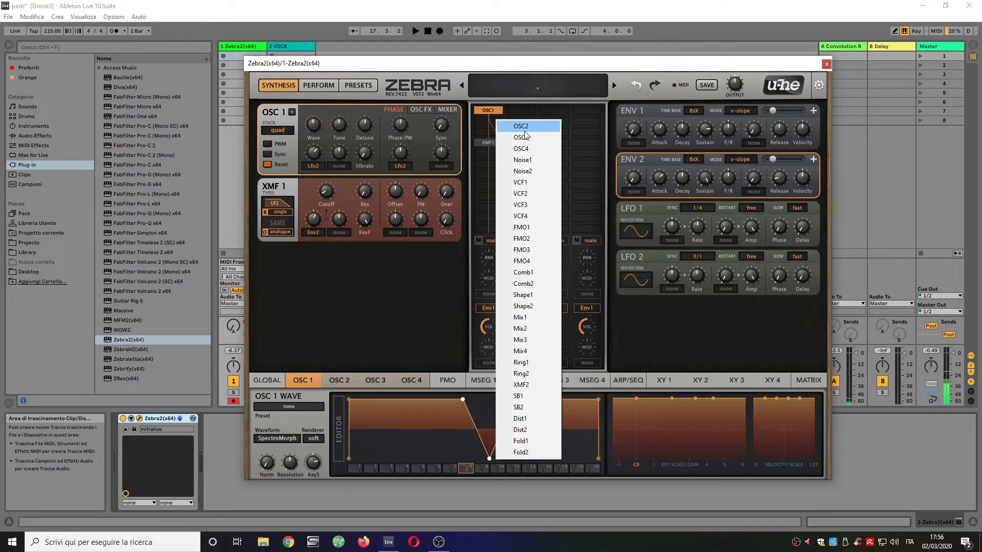
pyautogui.click(524, 128)
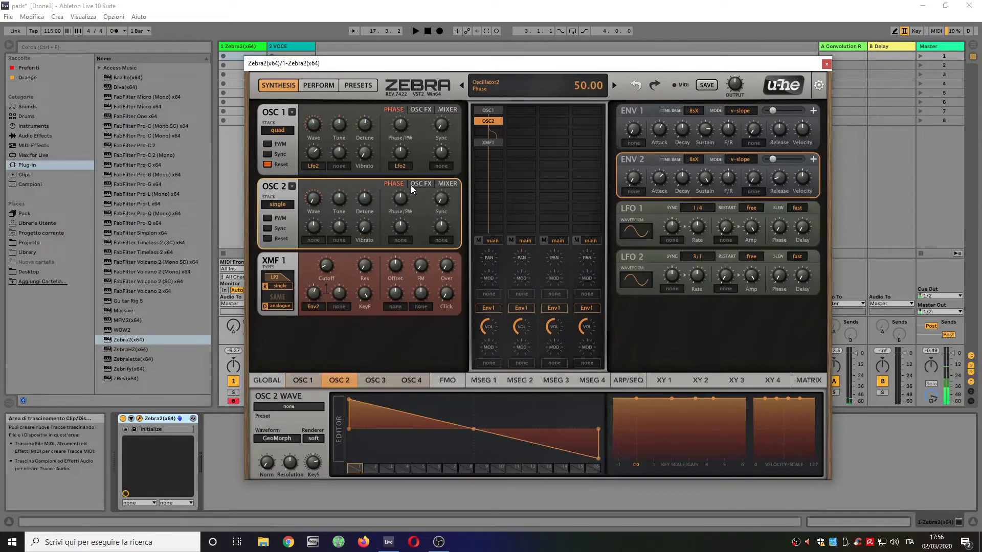
pyautogui.click(446, 183)
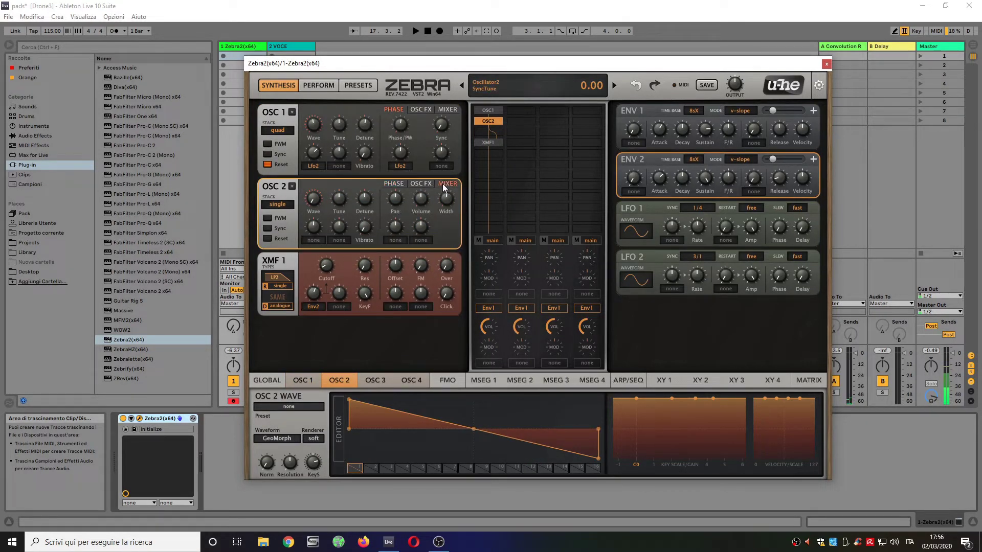
pyautogui.click(274, 439)
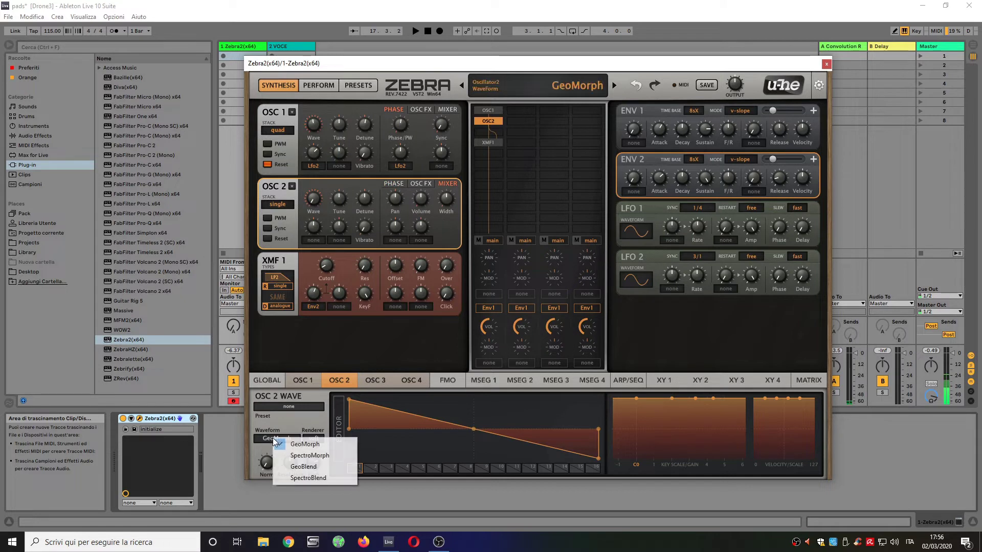
pyautogui.click(328, 478)
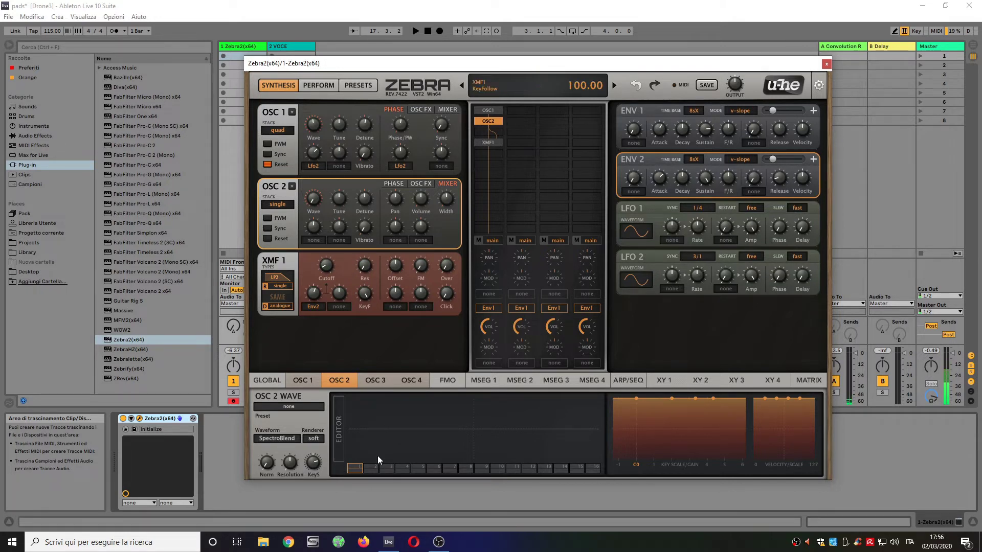
# - Draw a few positive and negative partials in oscillator 2's waves 1 and 4, and morph between the two waves
pyautogui.click(391, 402)
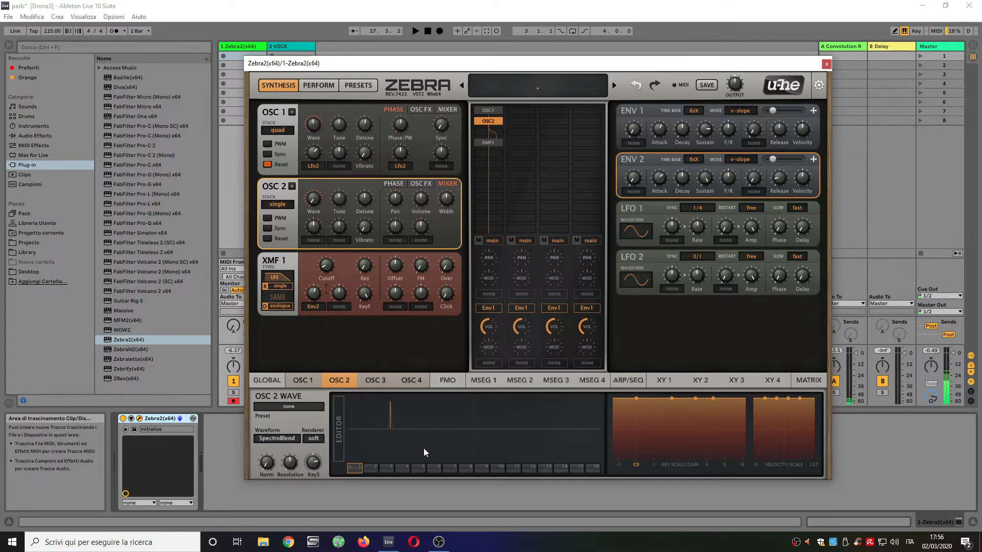
pyautogui.click(493, 439)
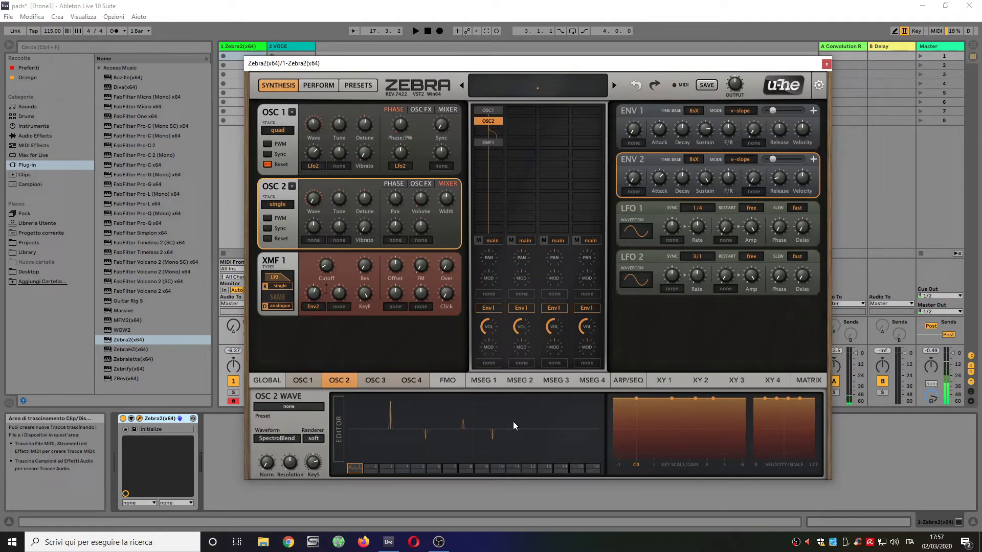
pyautogui.click(404, 465)
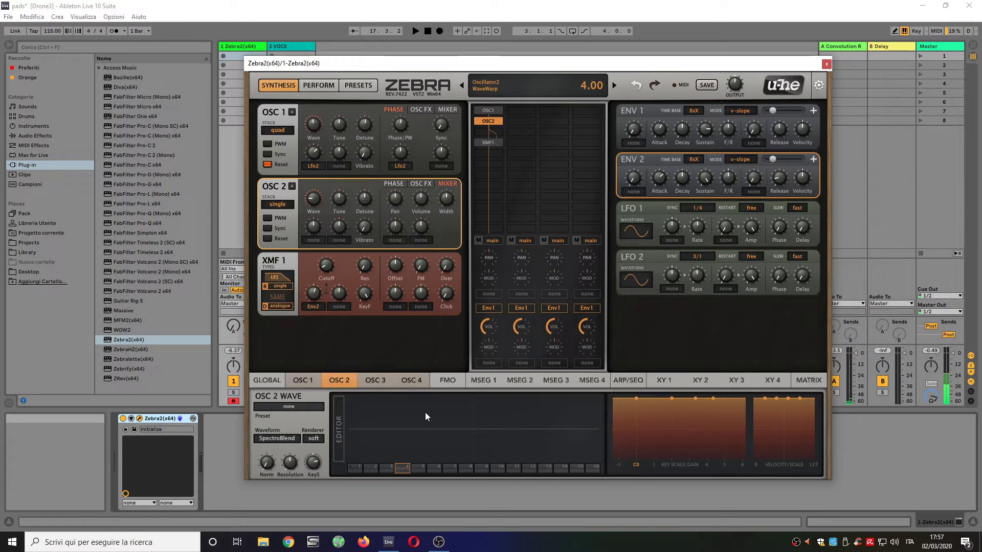
pyautogui.click(458, 422)
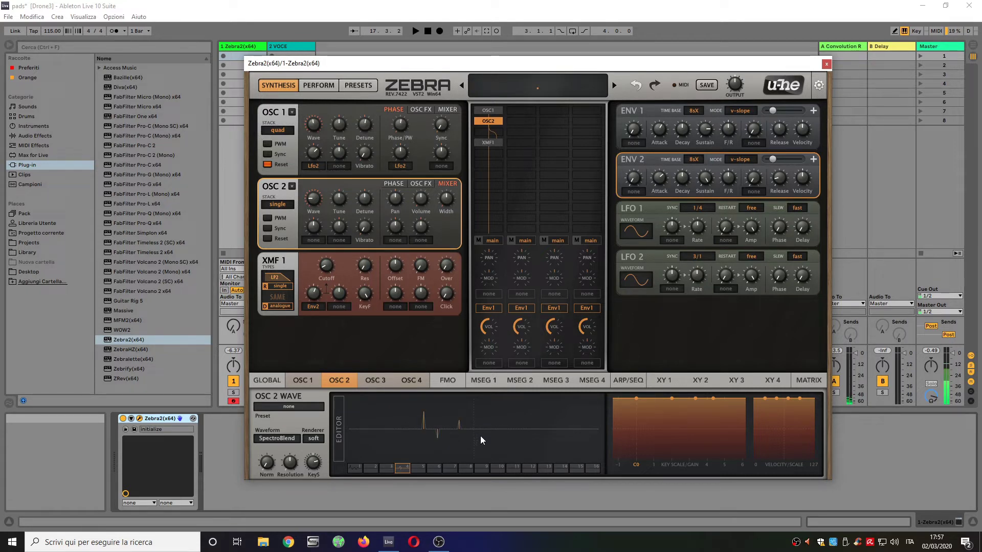
pyautogui.rightClick(360, 470)
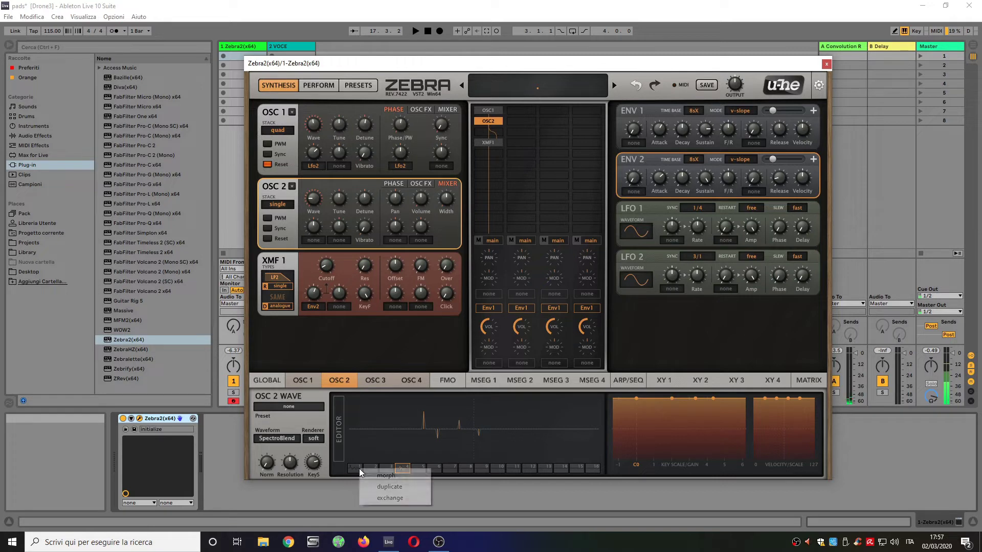
pyautogui.click(378, 475)
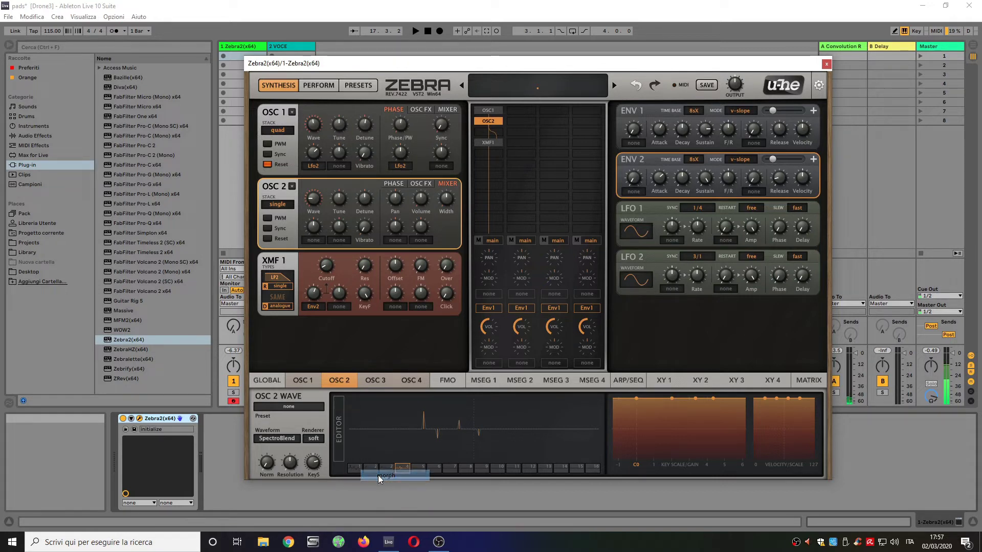
# - Draw alternating positive and negative partials in wave 8 of oscillator 2 and morph from wave 4 to it
pyautogui.click(464, 469)
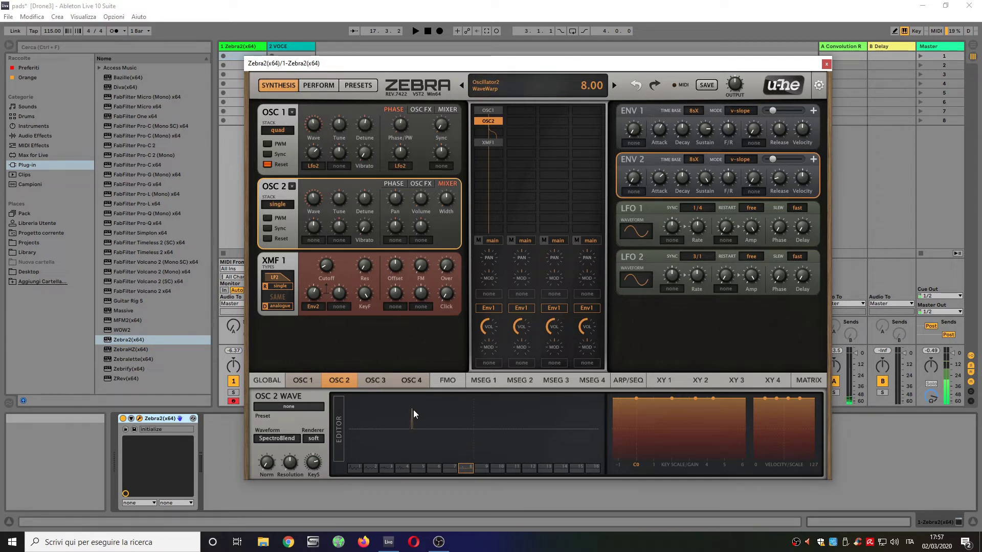
pyautogui.click(423, 440)
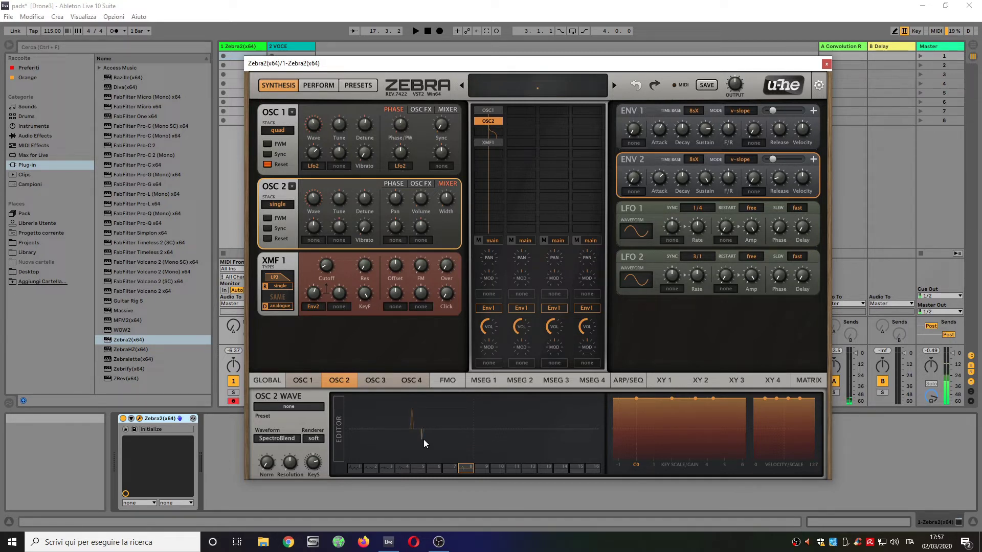
pyautogui.click(449, 439)
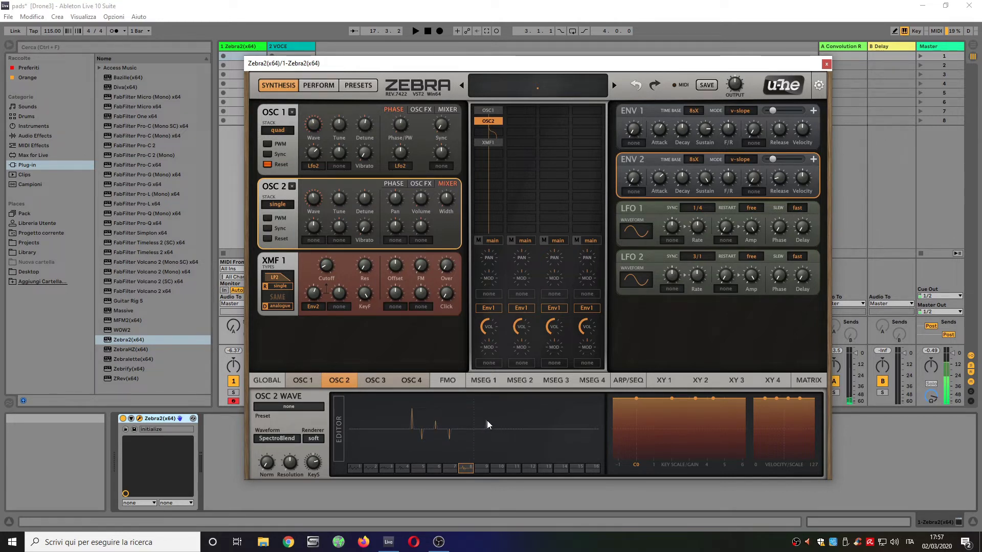
pyautogui.click(460, 422)
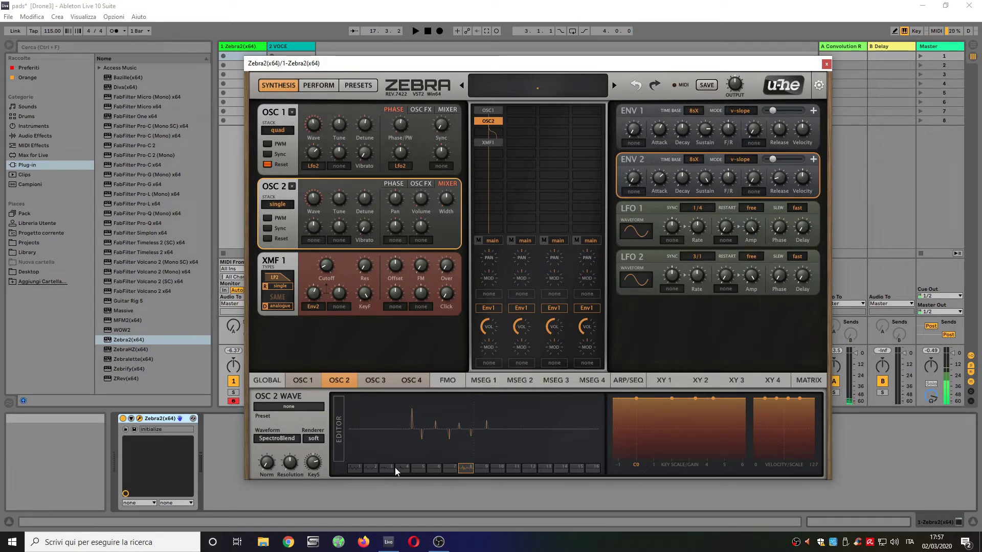
pyautogui.rightClick(401, 468)
pyautogui.click(421, 472)
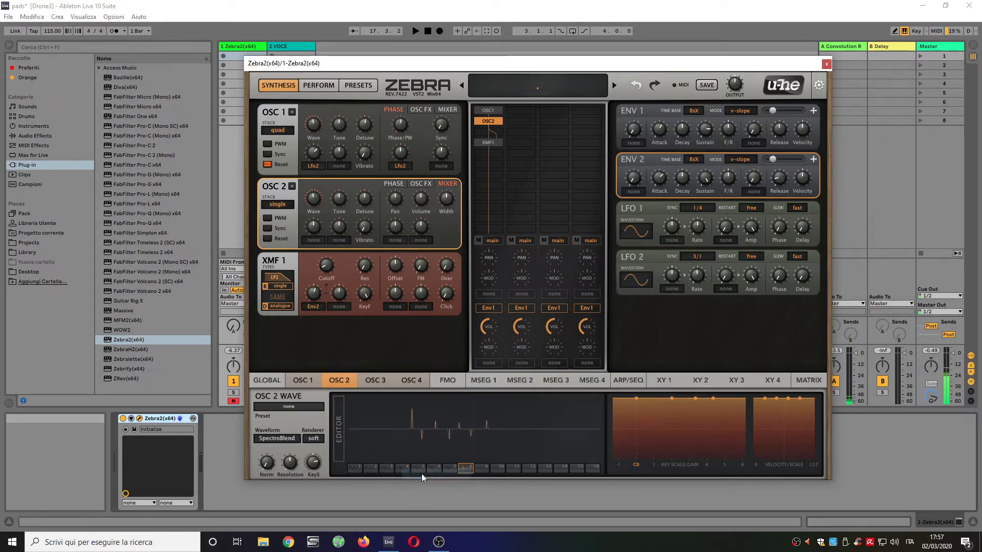
# - Draw a different set of positive and negative partials in wave 12 of oscillator 2 and morph from wave 8 to it
pyautogui.click(523, 469)
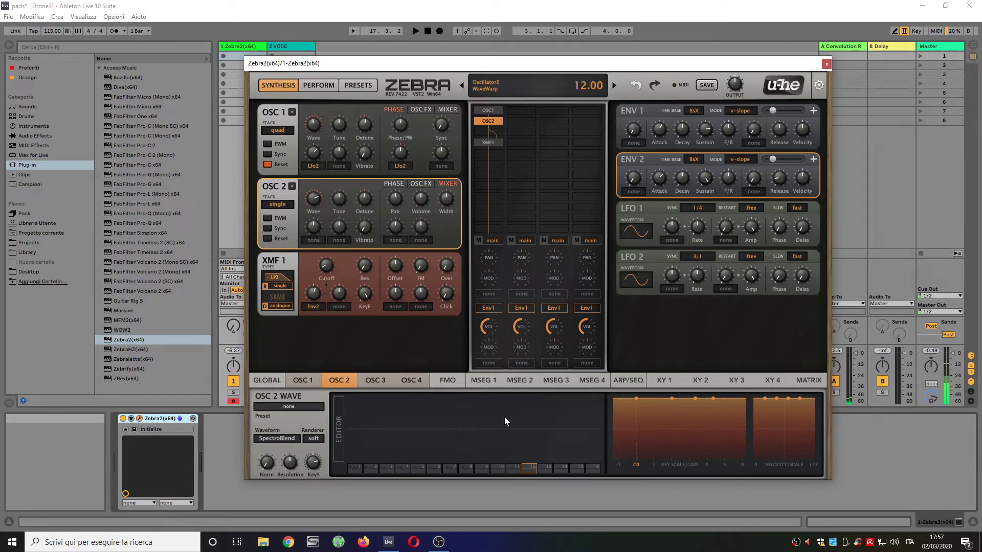
pyautogui.click(460, 435)
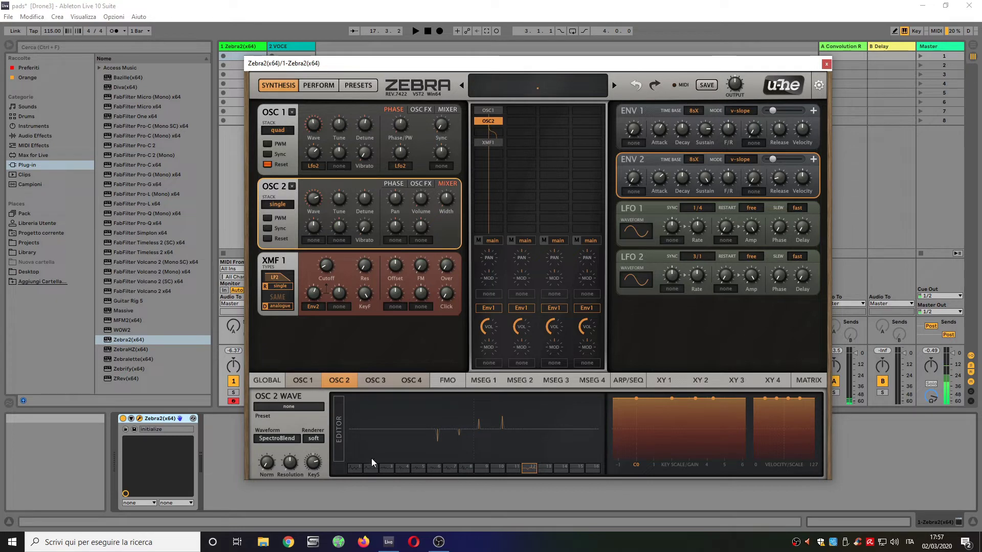
pyautogui.rightClick(464, 470)
pyautogui.click(483, 472)
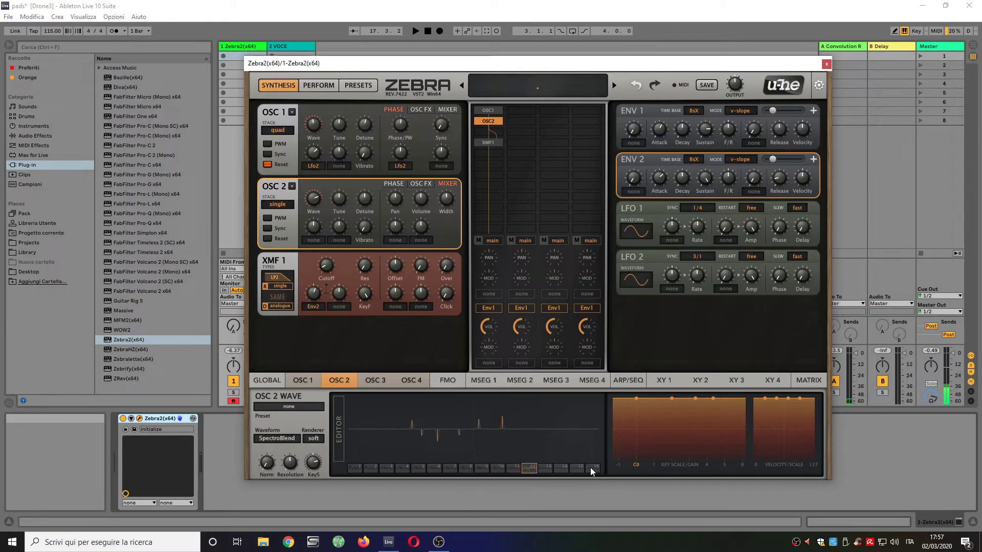
# - Draw positive and negative partials around the middle of wave 16 in oscillator 2 and morph from wave 12 to it
pyautogui.click(591, 467)
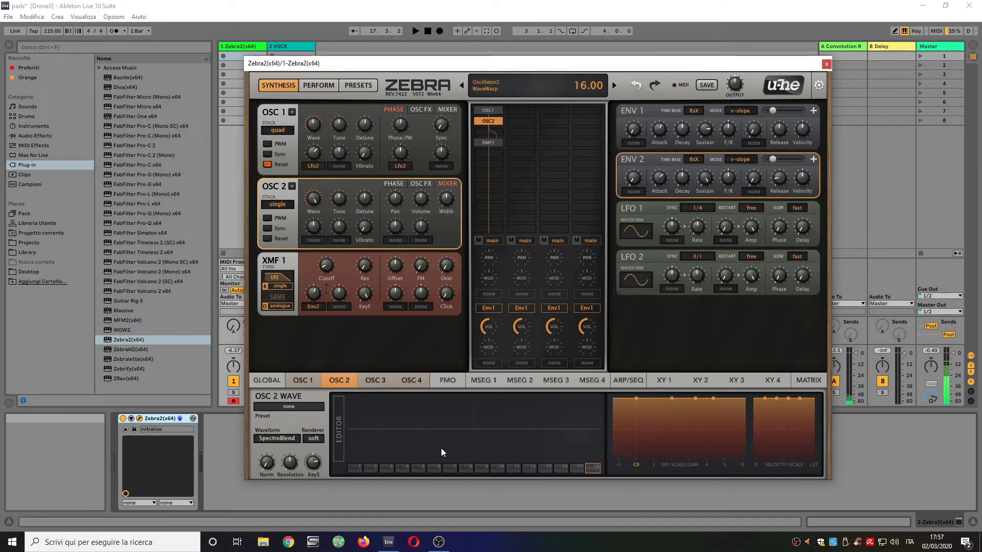
pyautogui.click(457, 440)
pyautogui.click(470, 416)
pyautogui.click(430, 440)
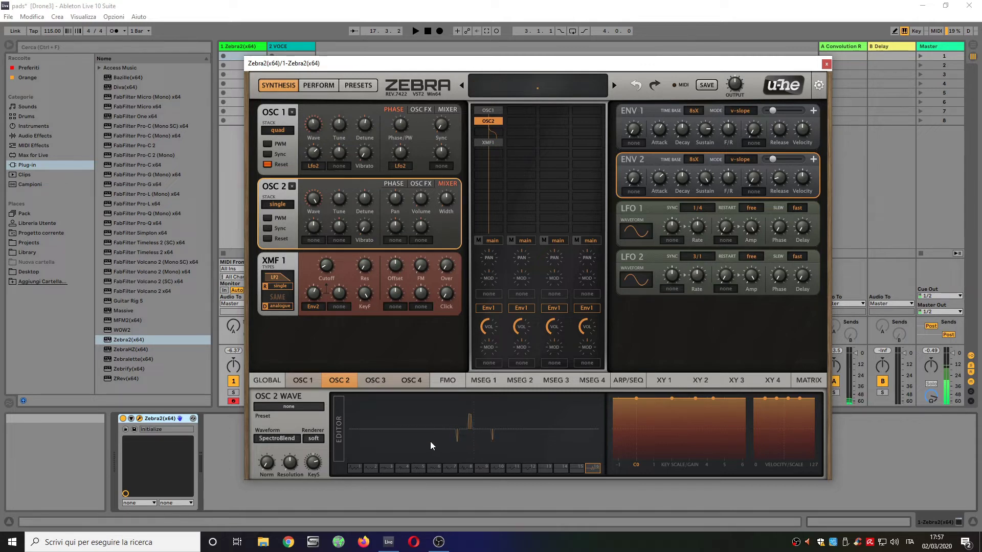
pyautogui.click(412, 416)
pyautogui.rightClick(529, 467)
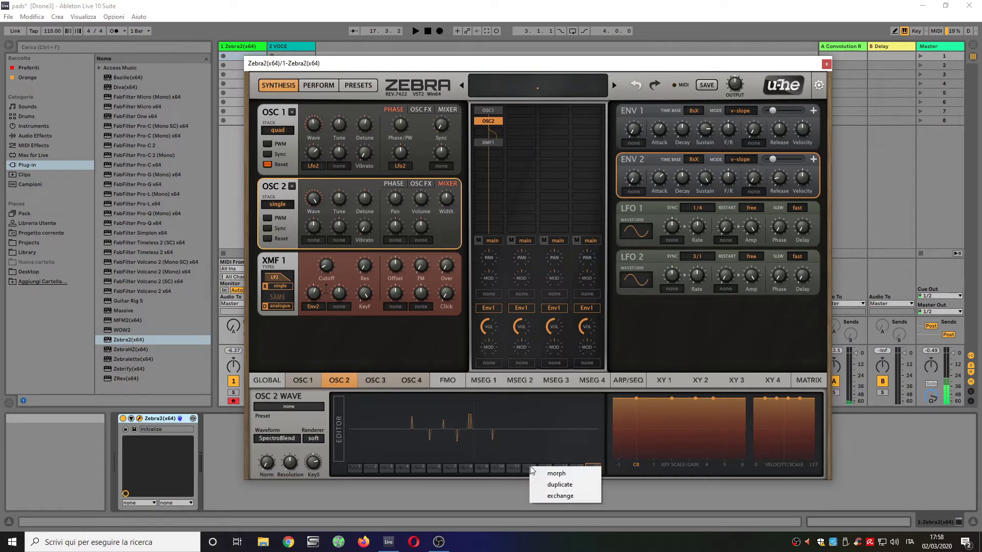
pyautogui.click(541, 472)
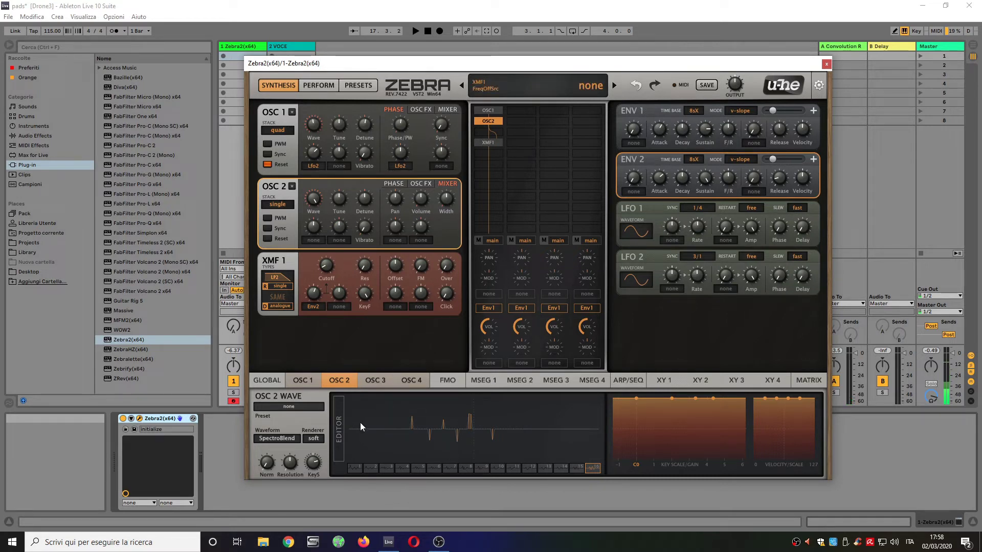
# - Move oscillator 2's Wave position to wave 9 and assign Lfo3 as its modulation source
pyautogui.click(471, 469)
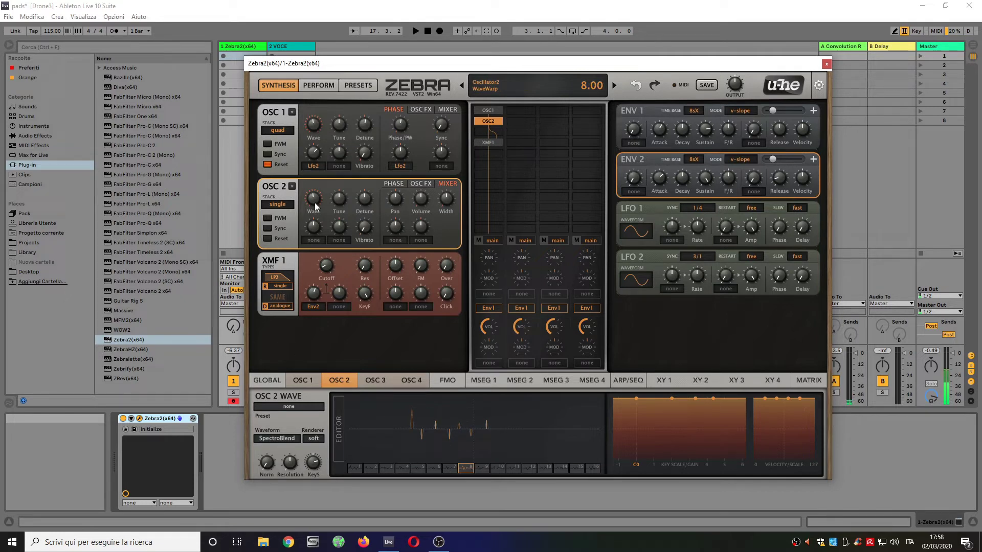
pyautogui.scroll(4, 314, 200)
pyautogui.scroll(1, 317, 200)
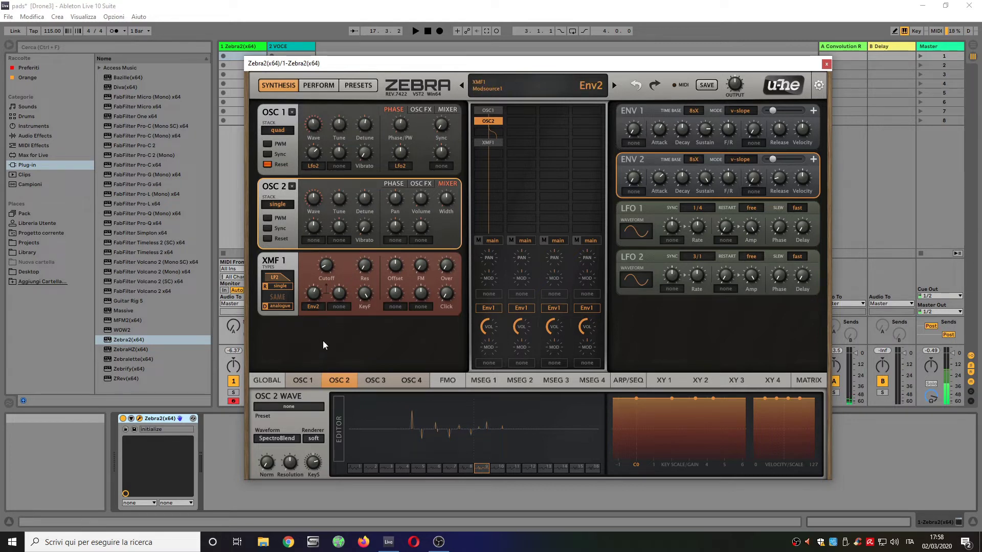
pyautogui.click(314, 242)
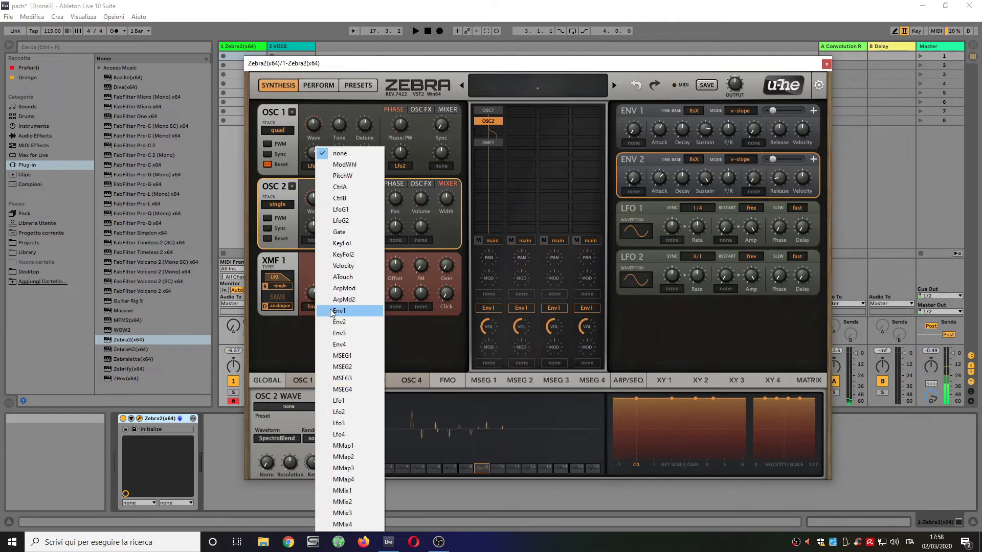
pyautogui.click(360, 423)
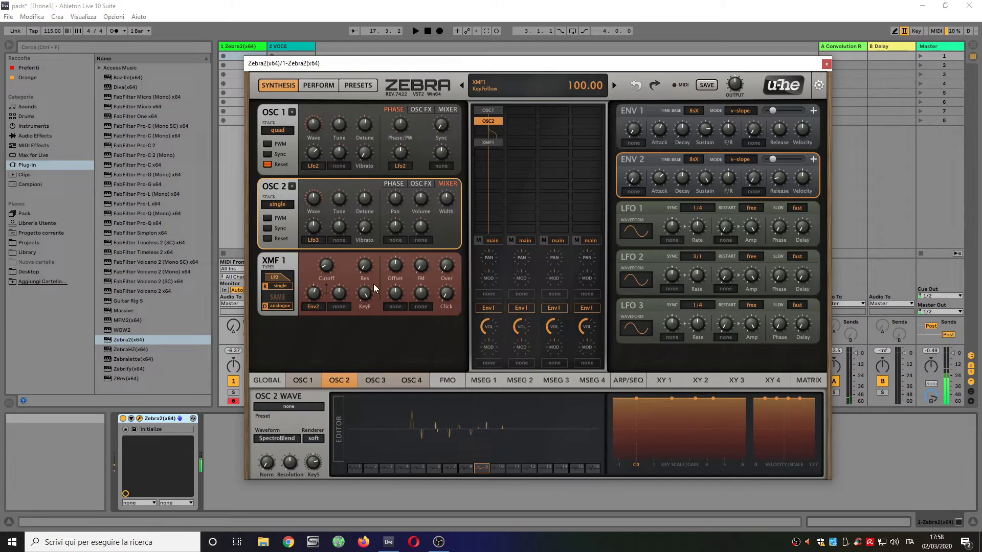
# - Increase the Lfo3 modulation depth on oscillator 2's Wave and move OSC2 into the second lane of the module grid
pyautogui.moveTo(314, 229); pyautogui.dragTo(333, 213)
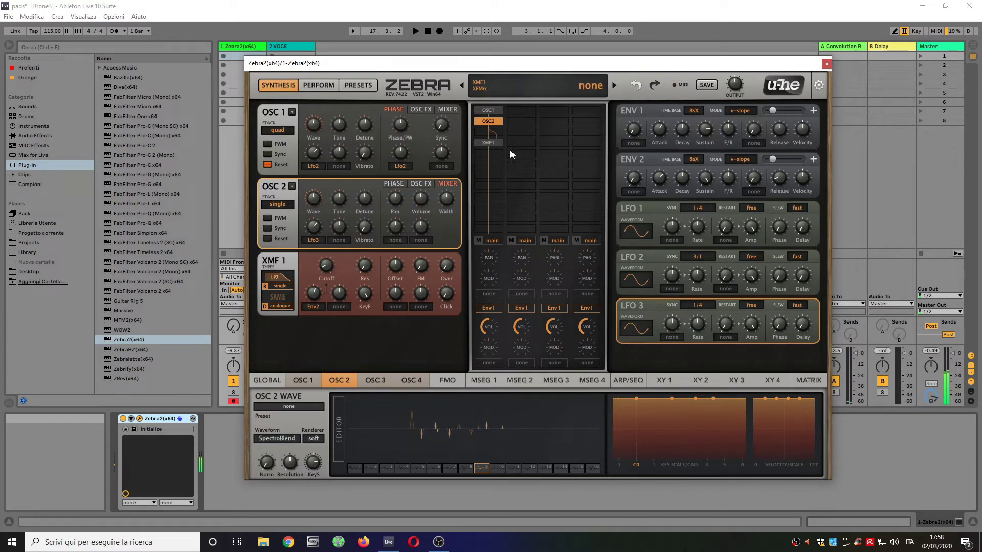
pyautogui.moveTo(492, 118); pyautogui.dragTo(520, 121)
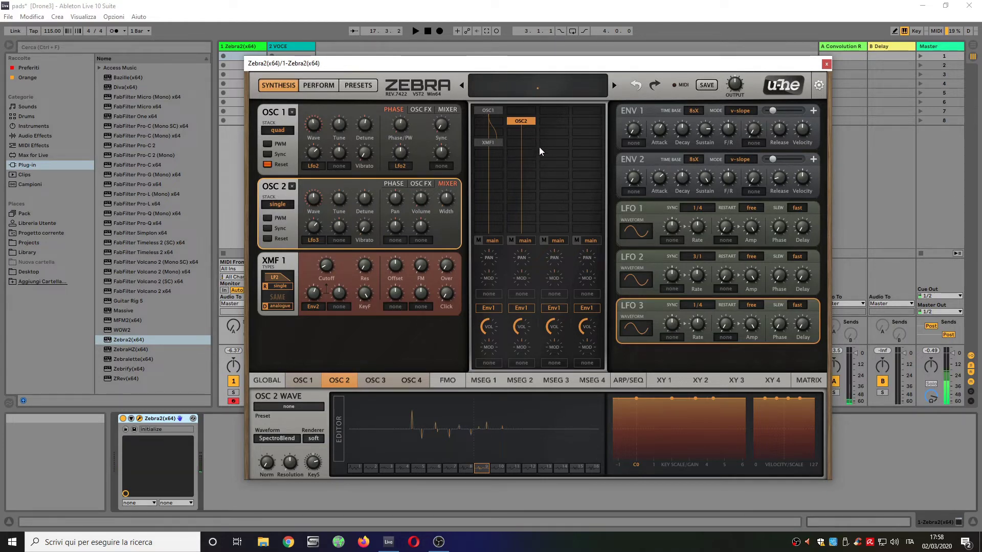
# - Set oscillator 2's stack to dual and adjust its waveform Resolution
pyautogui.click(287, 207)
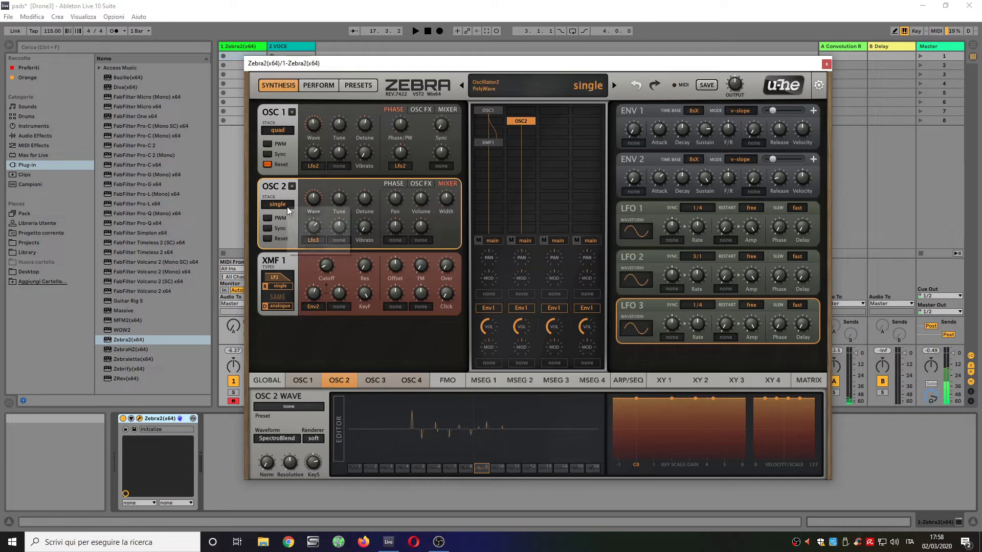
pyautogui.click(294, 224)
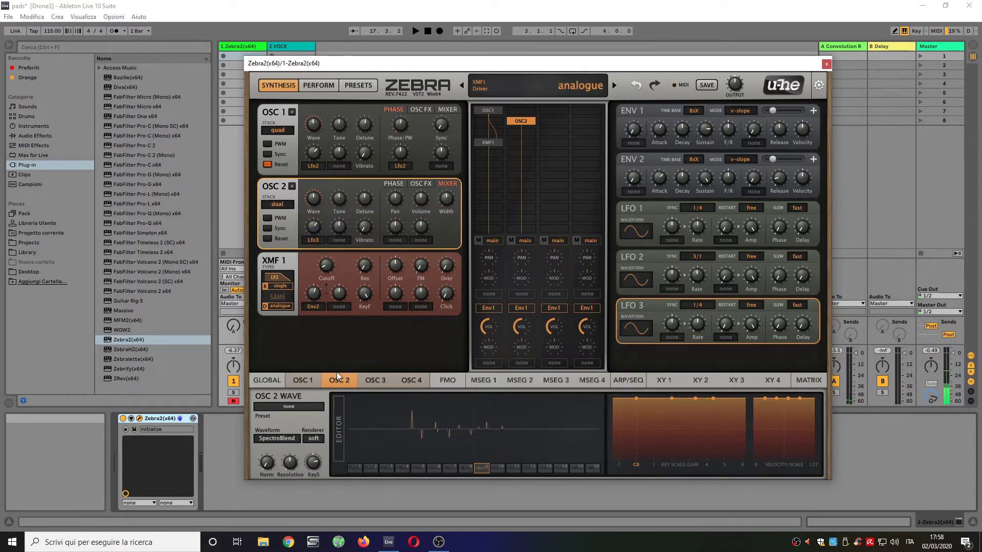
pyautogui.moveTo(290, 461); pyautogui.dragTo(299, 448)
# - Sync LFO 3 to 4/1 and lower oscillator 2's volume
pyautogui.click(702, 306)
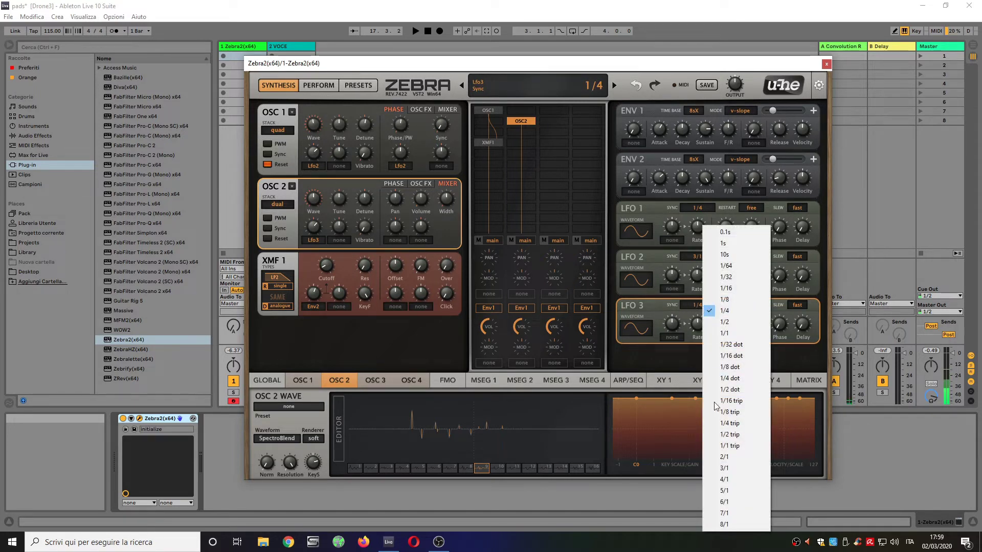
pyautogui.click(732, 479)
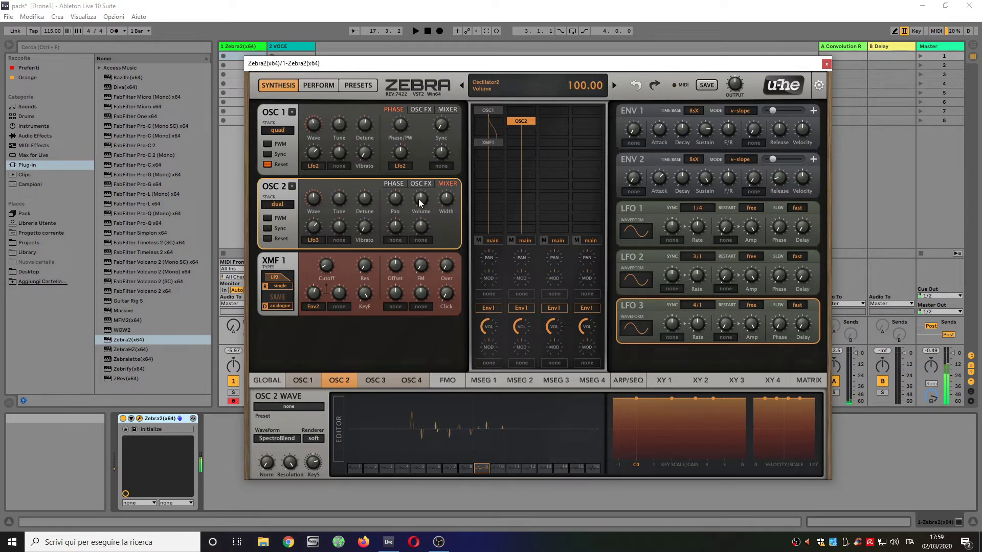
pyautogui.moveTo(419, 200); pyautogui.dragTo(419, 204)
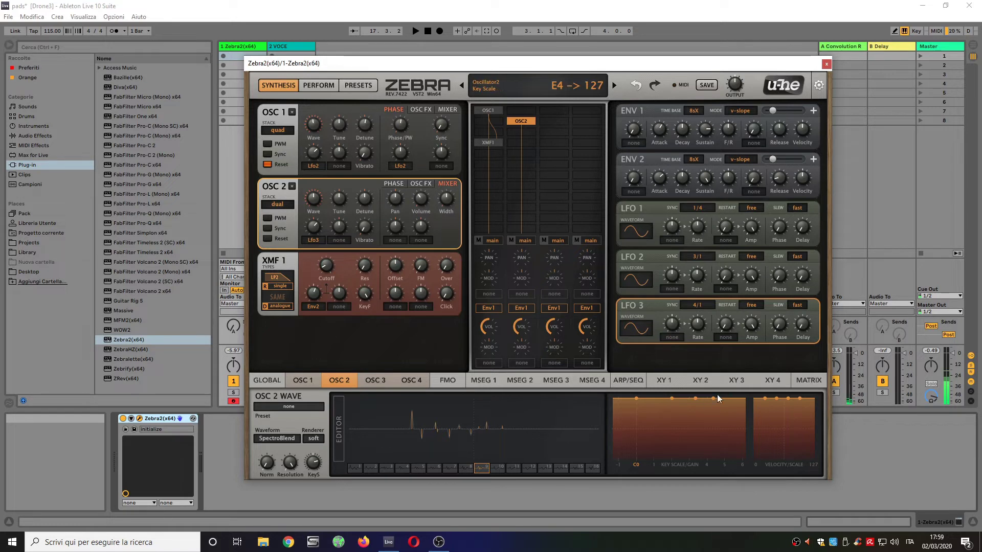
# - Change LFO 3's waveform to user and set its sync to 1/8
pyautogui.click(642, 328)
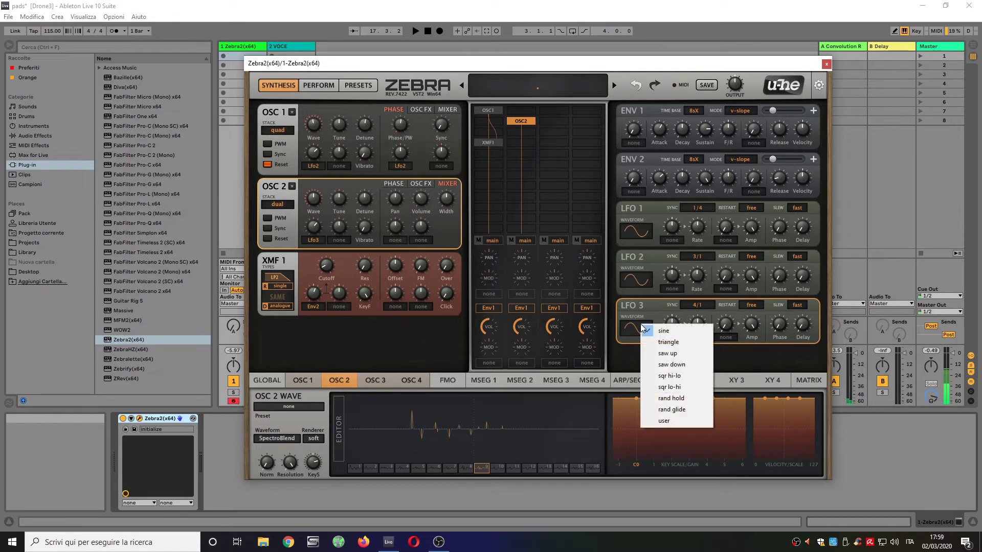
pyautogui.click(671, 422)
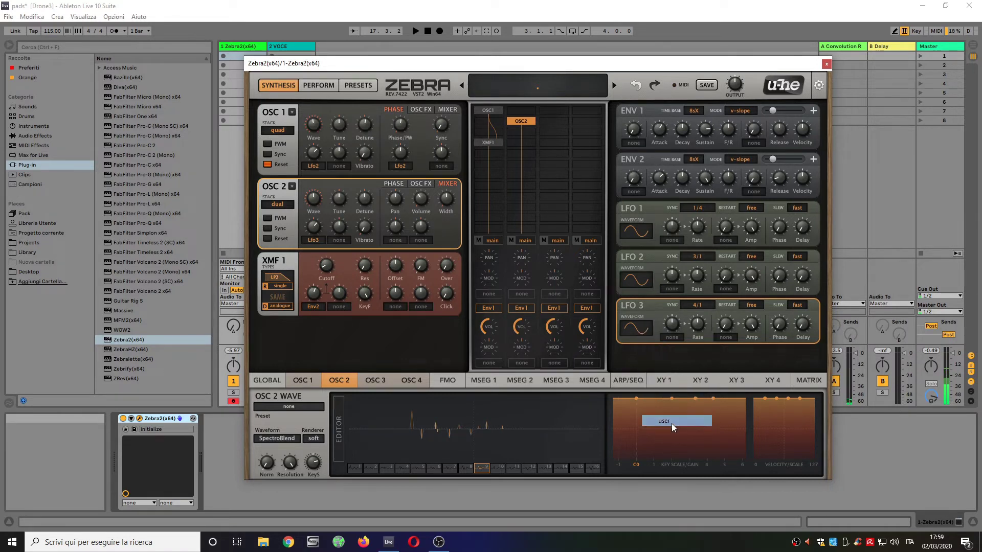
pyautogui.scroll(-1, 705, 332)
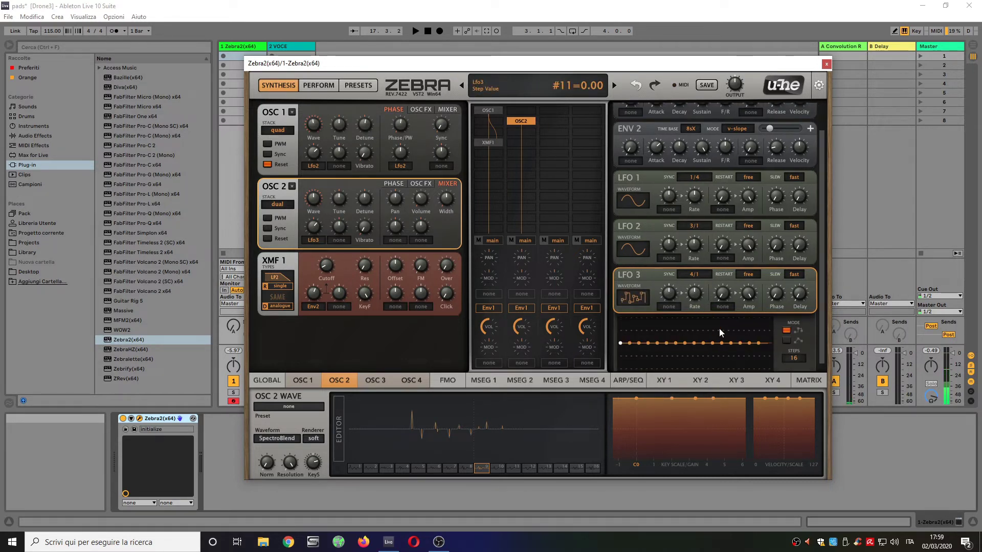
pyautogui.click(694, 275)
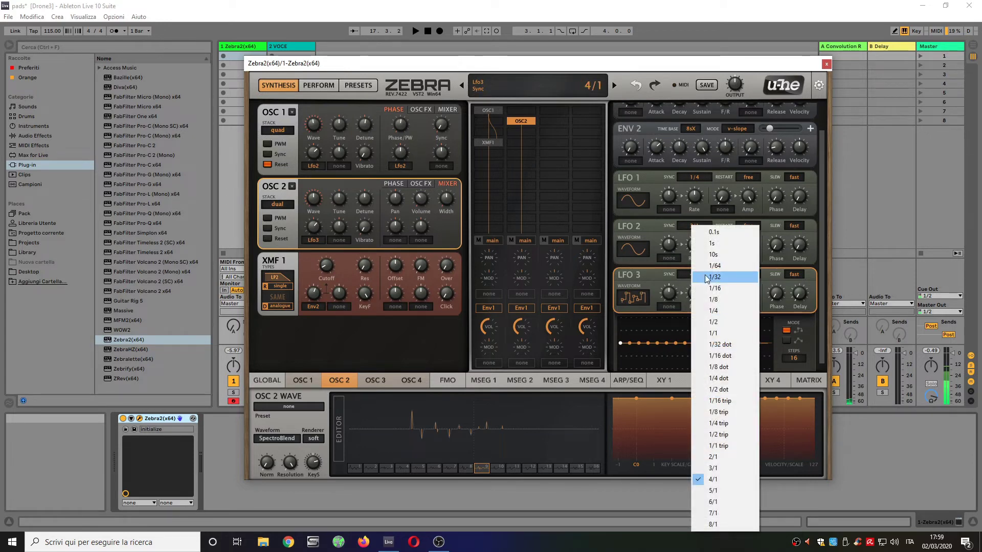
pyautogui.click(734, 300)
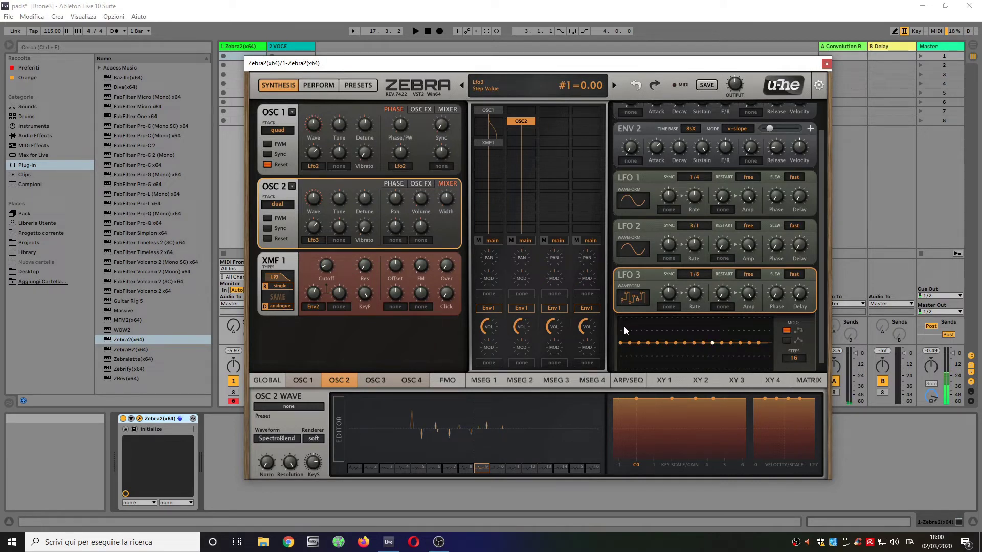
# - Draw an irregular 16-step pattern of positive and negative values for LFO 3, including 82 on step 6 and -58 on step 12
pyautogui.moveTo(623, 327)
pyautogui.mouseDown()
pyautogui.moveTo(631, 349)
pyautogui.moveTo(650, 345)
pyautogui.moveTo(650, 335)
pyautogui.moveTo(670, 337)
pyautogui.moveTo(647, 360)
pyautogui.mouseUp()
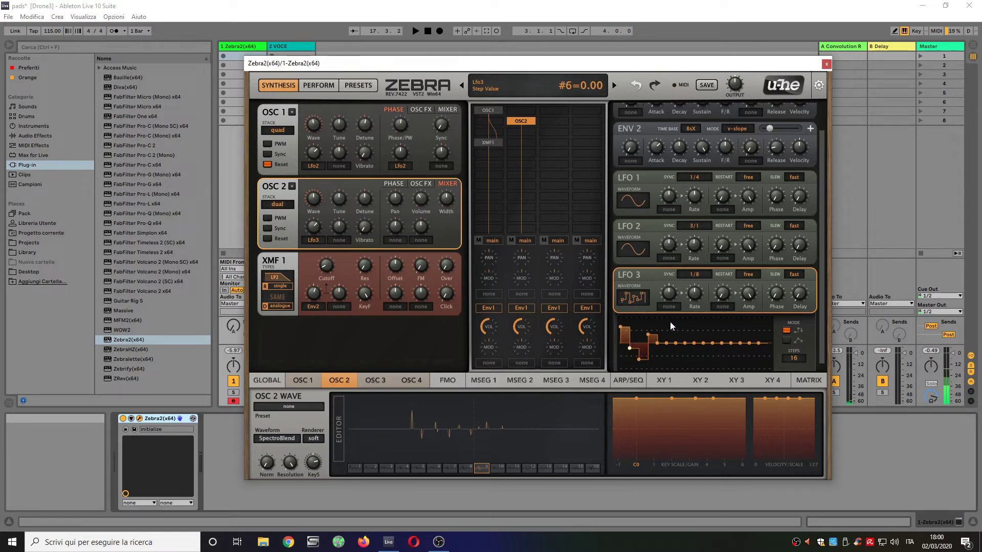
pyautogui.moveTo(670, 321); pyautogui.dragTo(708, 340)
pyautogui.click(690, 352)
pyautogui.click(727, 358)
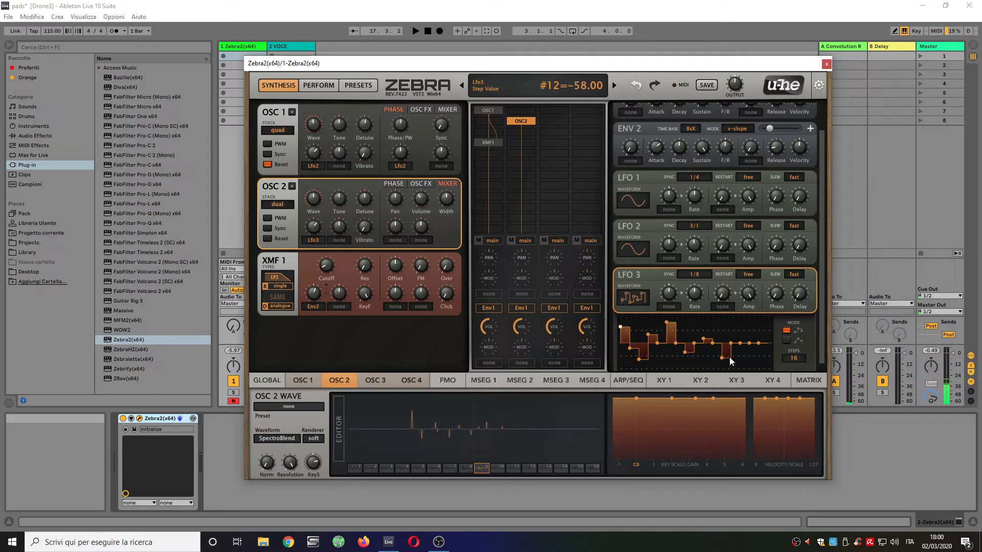
pyautogui.click(744, 334)
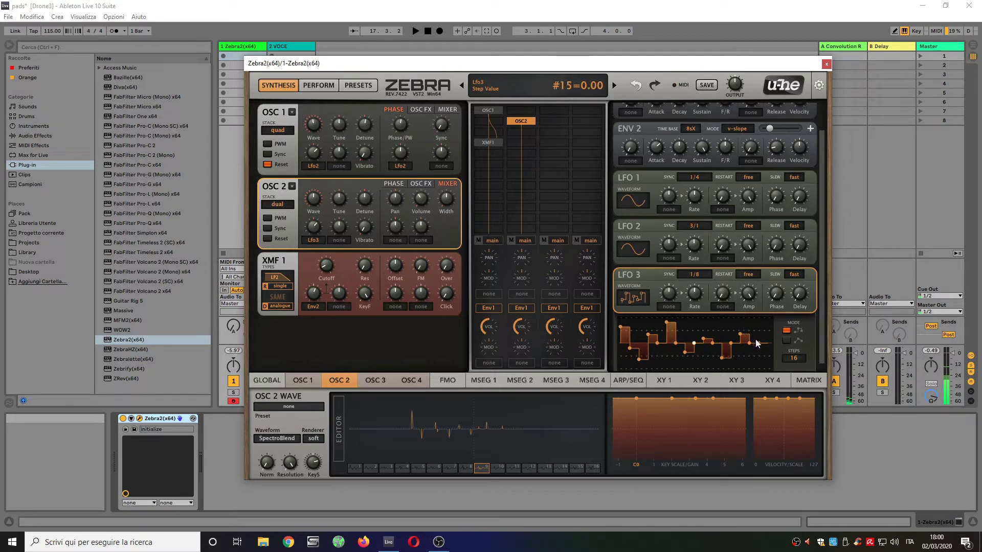
pyautogui.moveTo(759, 347); pyautogui.dragTo(765, 359)
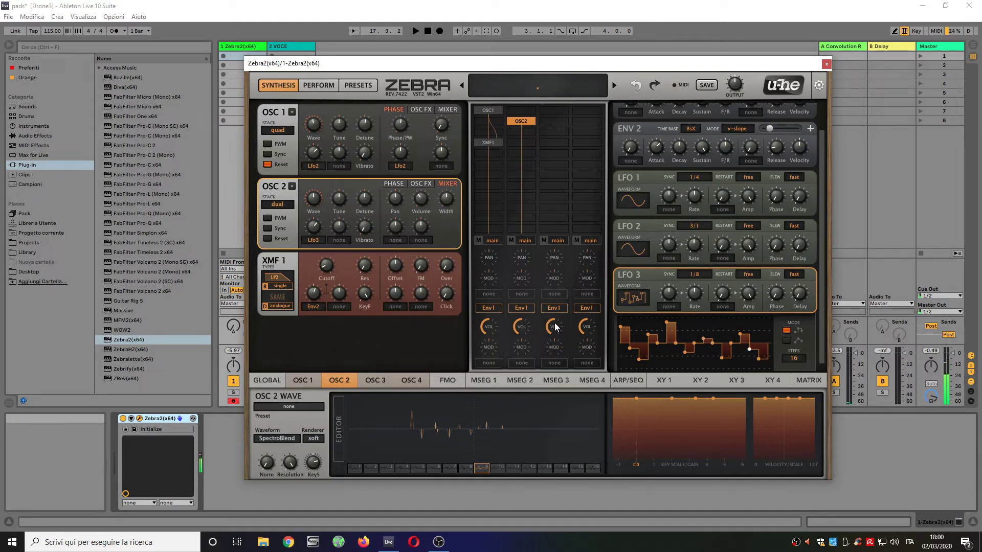
# - Remove ModFX1 from the global effects grid and route the second lane's output to bus1
pyautogui.moveTo(310, 300)
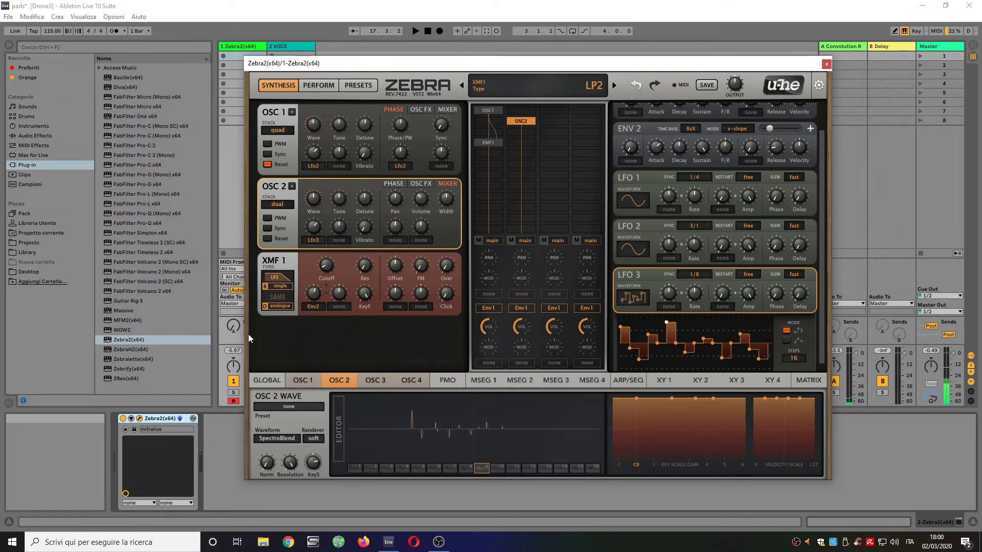
pyautogui.click(262, 383)
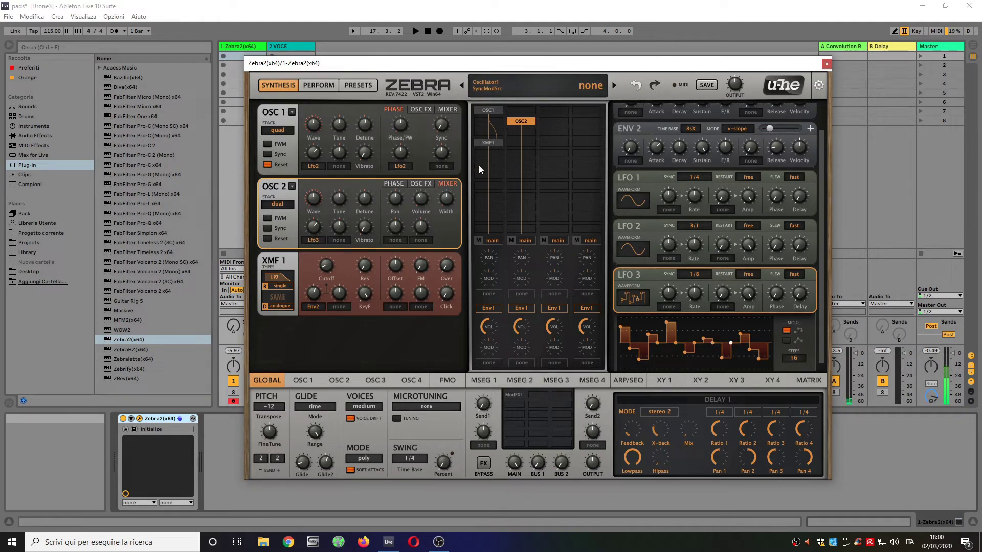
pyautogui.click(517, 394)
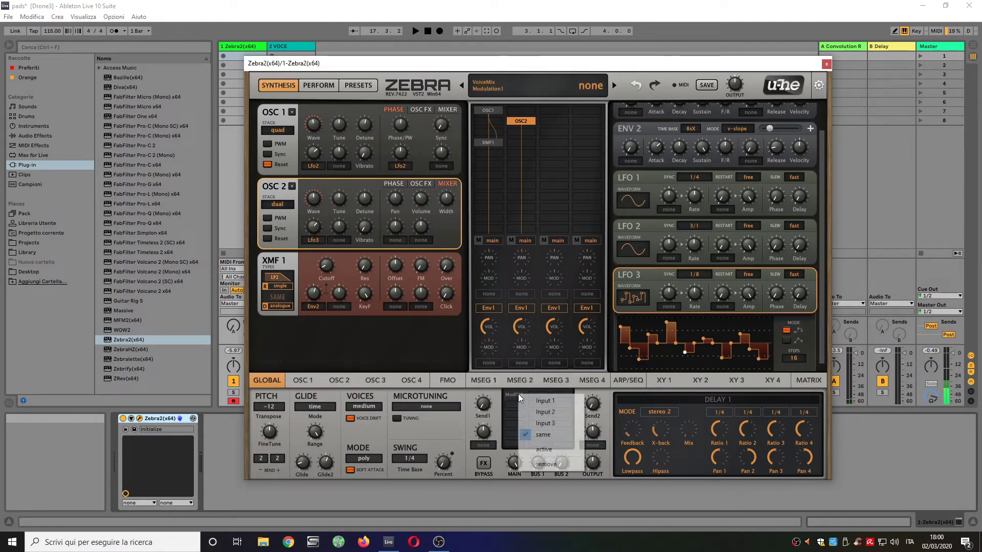
pyautogui.click(547, 464)
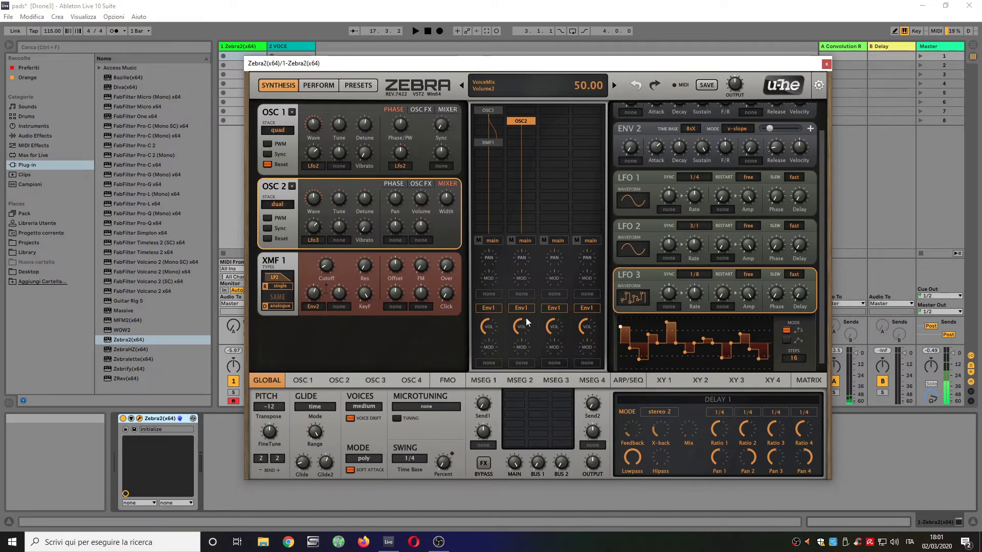
pyautogui.click(525, 240)
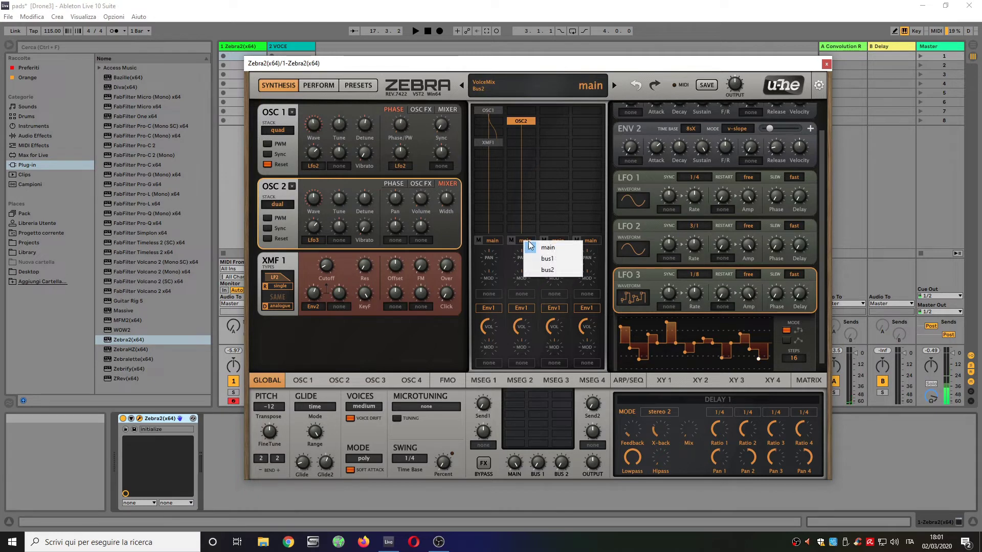
pyautogui.click(547, 258)
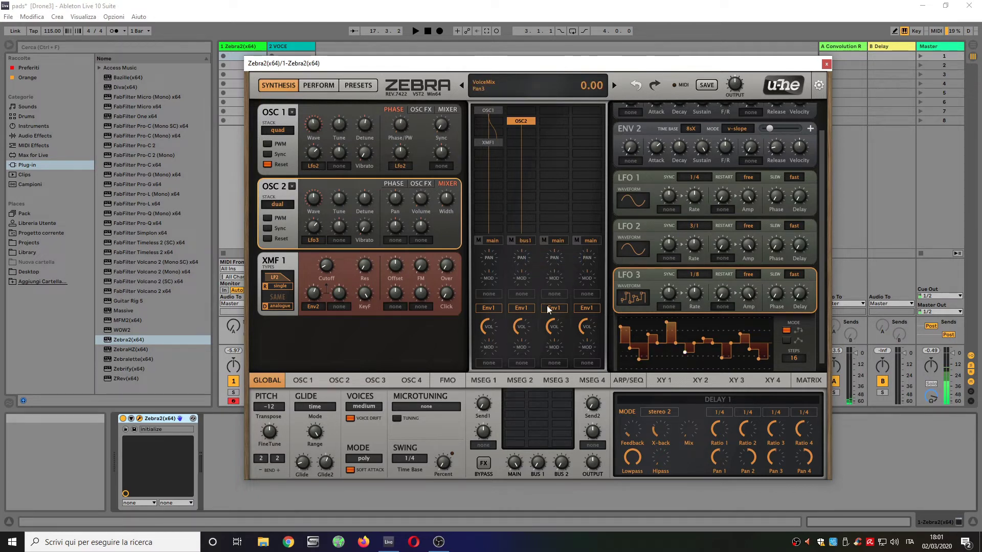
# - Add the NuRev1 reverb on bus 1 in the effects grid, with Decay at 57 and a higher Dry/Wet mix
pyautogui.rightClick(535, 407)
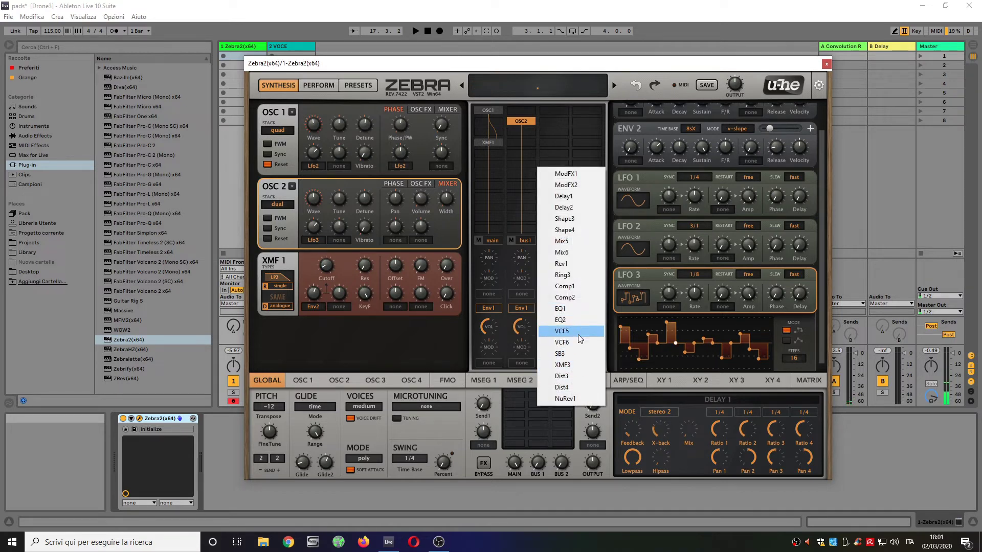
pyautogui.click(581, 399)
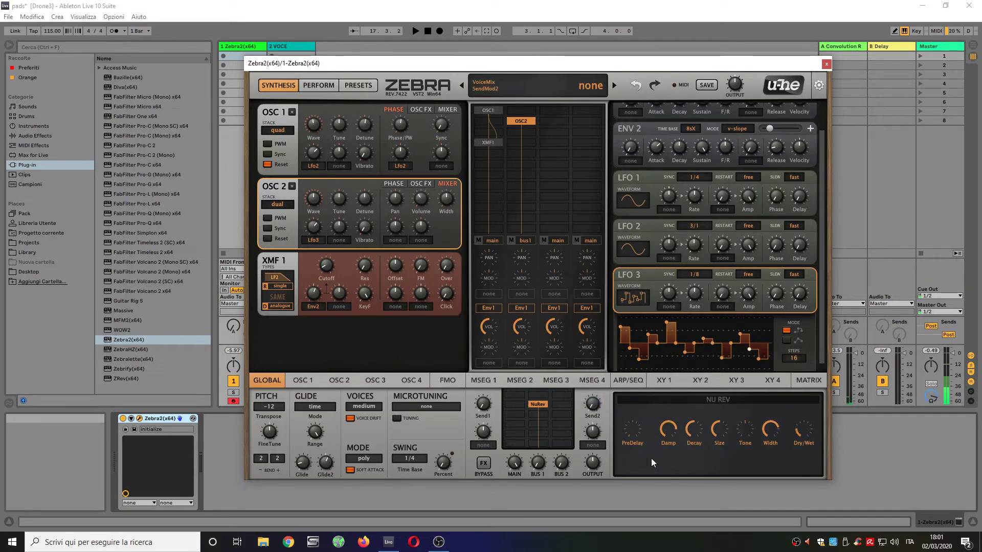
pyautogui.moveTo(694, 432); pyautogui.dragTo(698, 425)
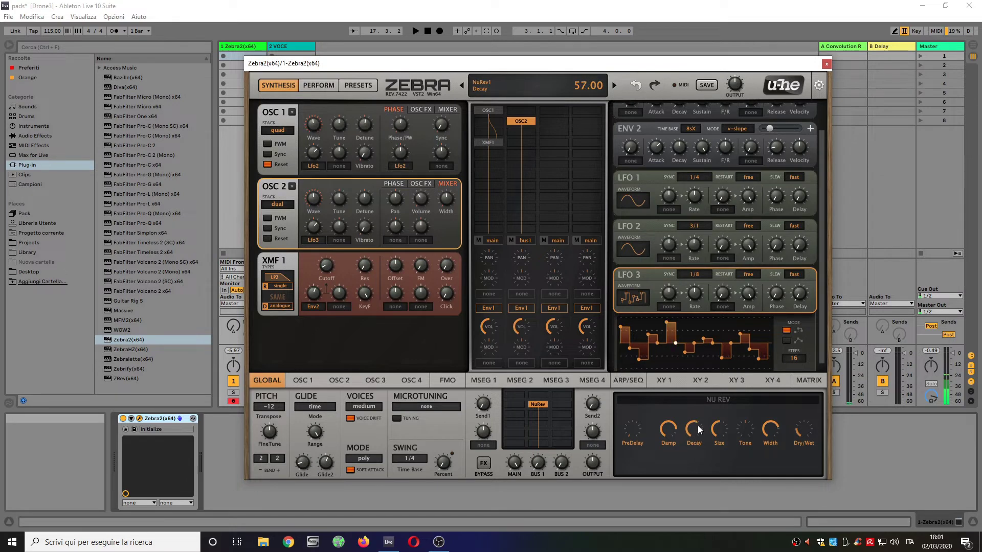
pyautogui.moveTo(543, 448); pyautogui.dragTo(556, 416)
pyautogui.moveTo(802, 431)
pyautogui.mouseDown()
pyautogui.moveTo(818, 398)
pyautogui.moveTo(810, 425)
pyautogui.mouseUp()
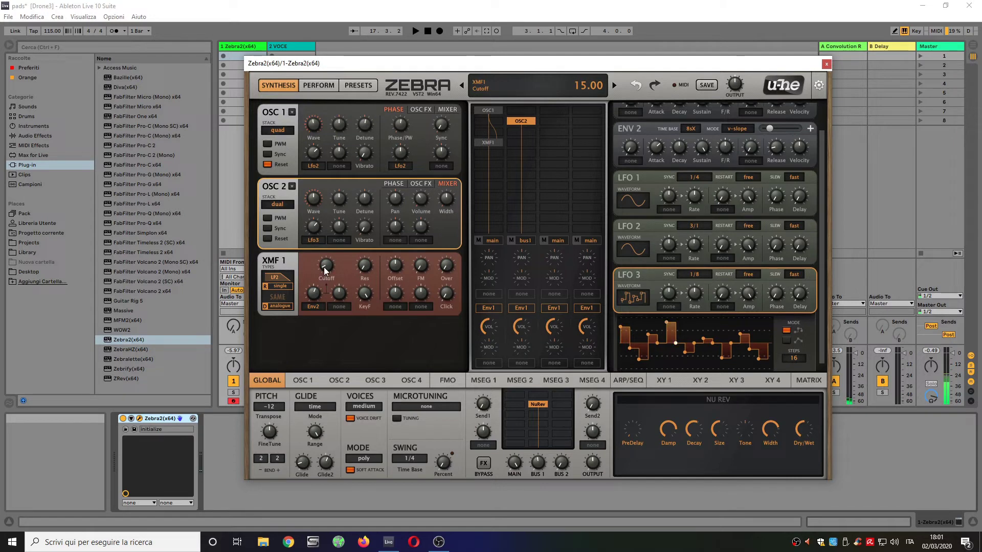
# - Adjust the XMF 1 filter's Cutoff and rebalance the reverb with NuRev's Dry/Wet mix and the Send1 level
pyautogui.moveTo(324, 267); pyautogui.dragTo(334, 273)
pyautogui.scroll(1, 335, 271)
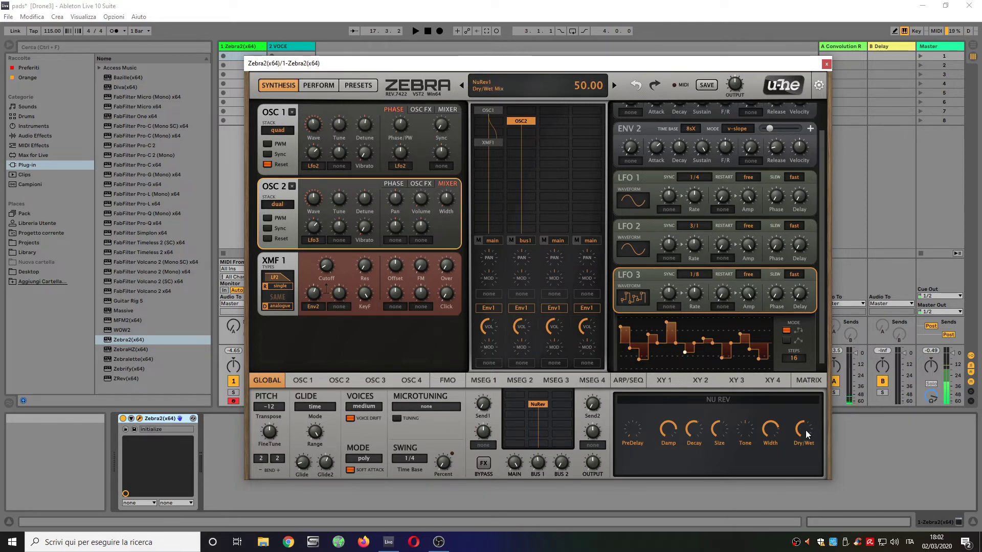
pyautogui.moveTo(806, 434); pyautogui.dragTo(821, 409)
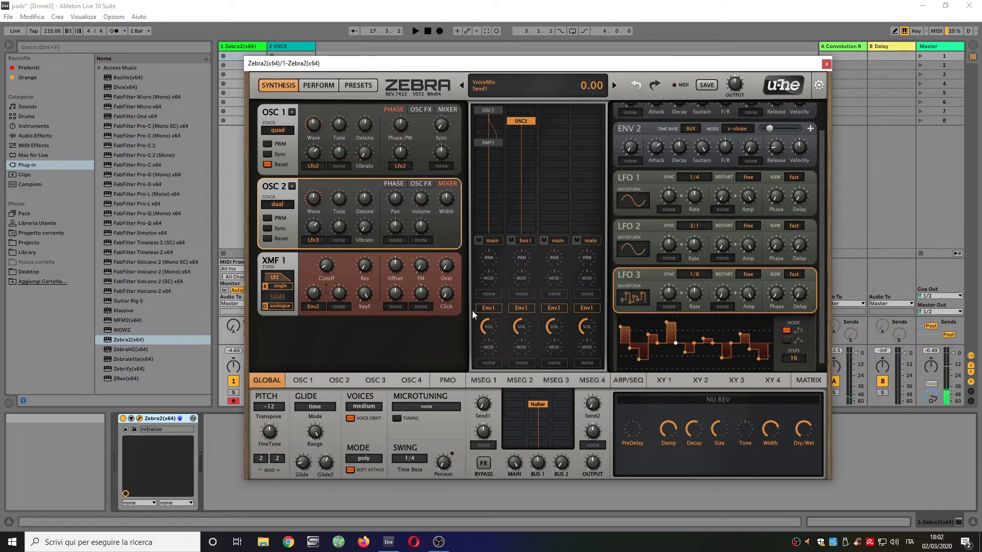
pyautogui.moveTo(483, 414); pyautogui.dragTo(504, 360)
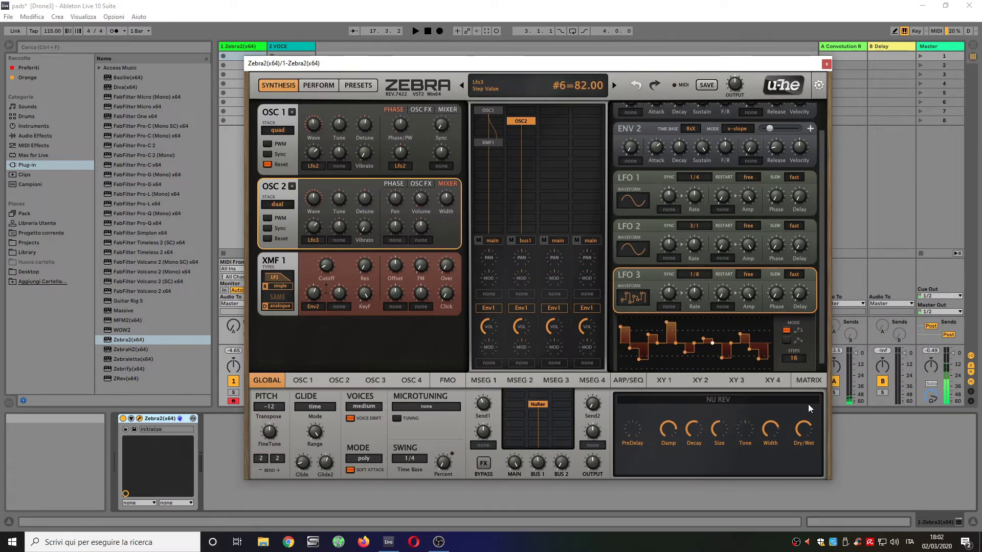
# - Open the modulation matrix and shift oscillator 2's Detune to a negative value of about -8.50
pyautogui.click(802, 381)
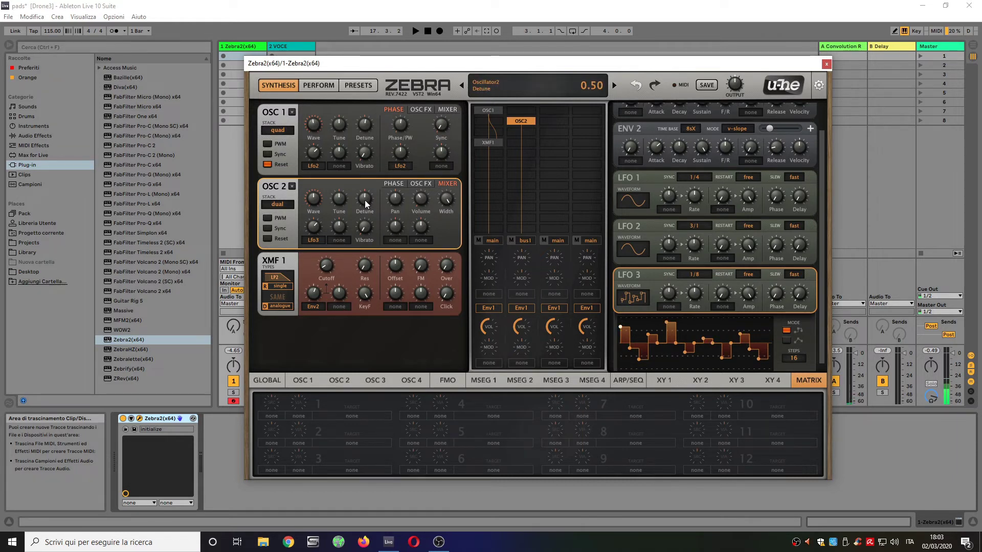
pyautogui.moveTo(365, 202); pyautogui.dragTo(370, 196)
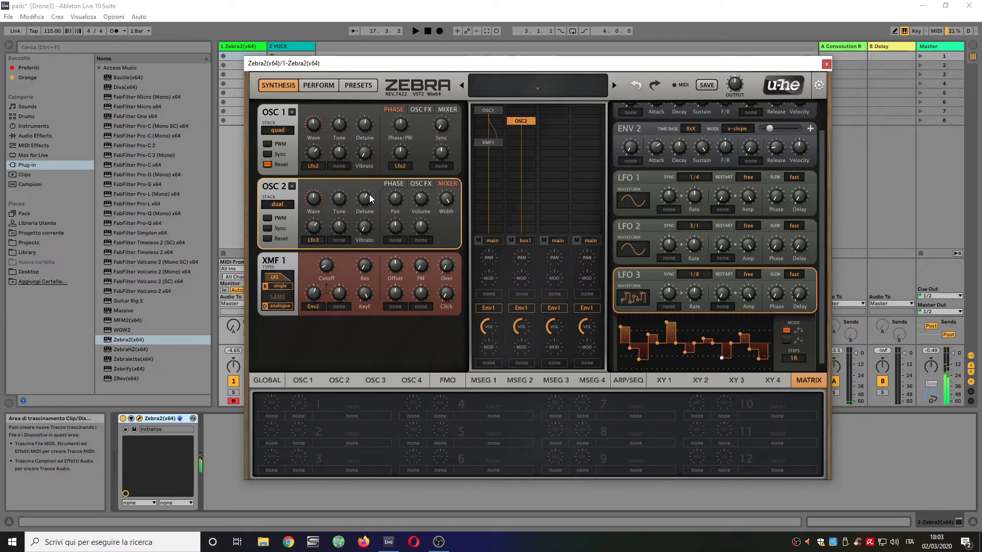
pyautogui.moveTo(367, 193); pyautogui.dragTo(360, 209)
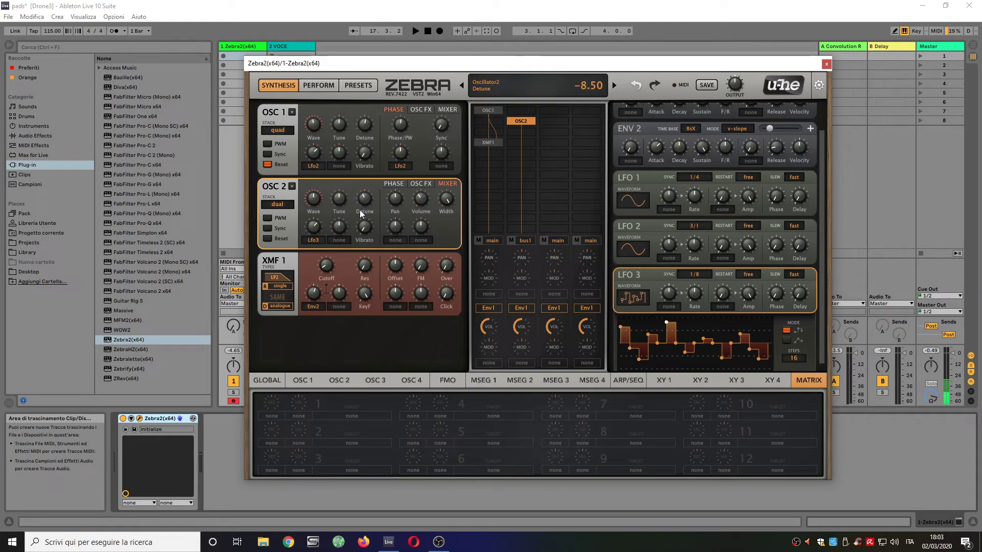
pyautogui.scroll(-5, 364, 194)
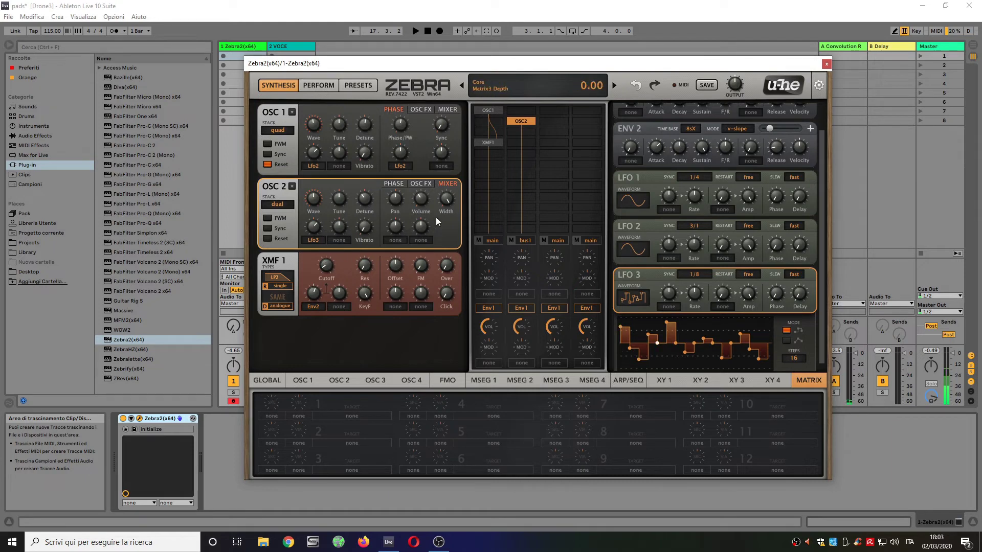
# - In matrix slot 1, assign aftertouch (ATouch) to oscillator 1's Detune with a small positive depth
pyautogui.click(273, 416)
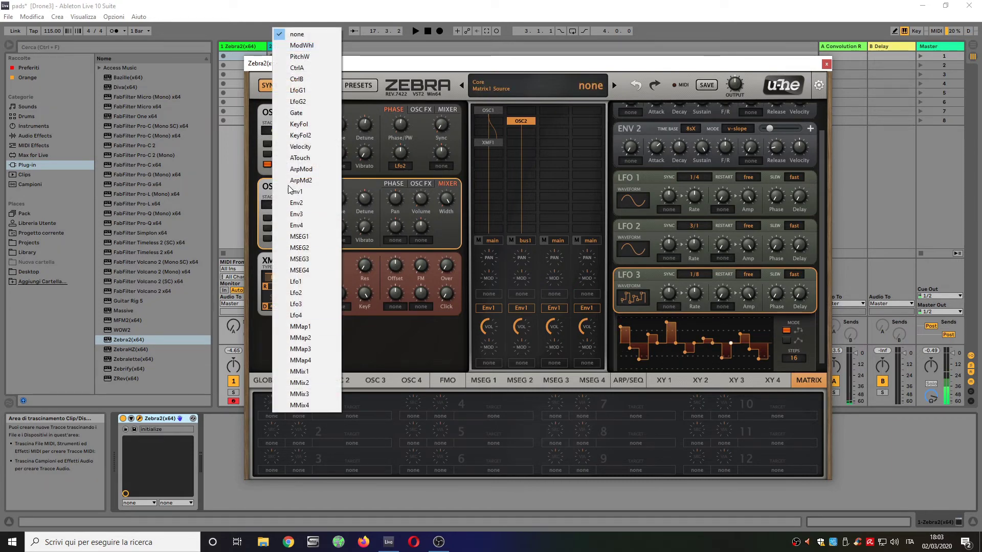
pyautogui.click(321, 156)
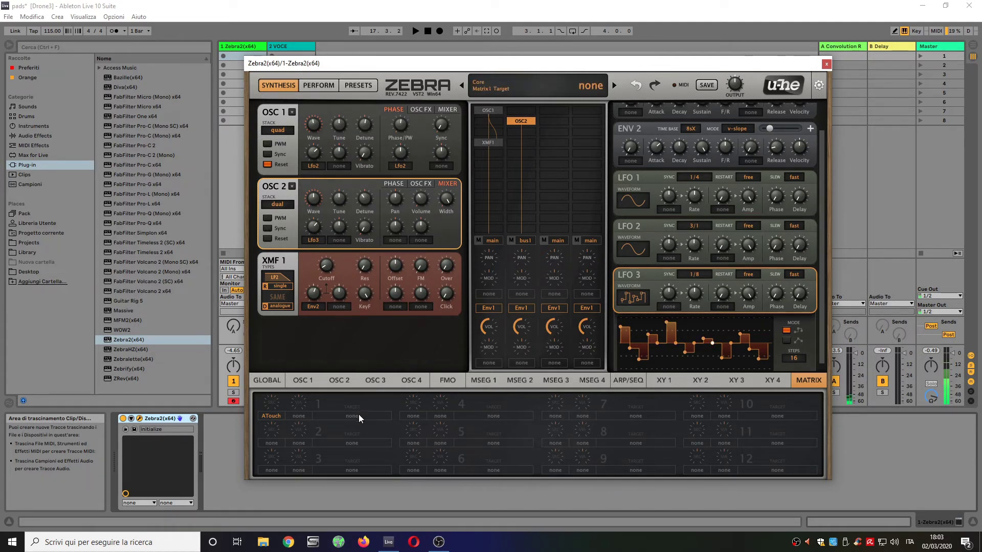
pyautogui.moveTo(355, 415)
pyautogui.mouseDown()
pyautogui.moveTo(372, 186)
pyautogui.moveTo(366, 128)
pyautogui.mouseUp()
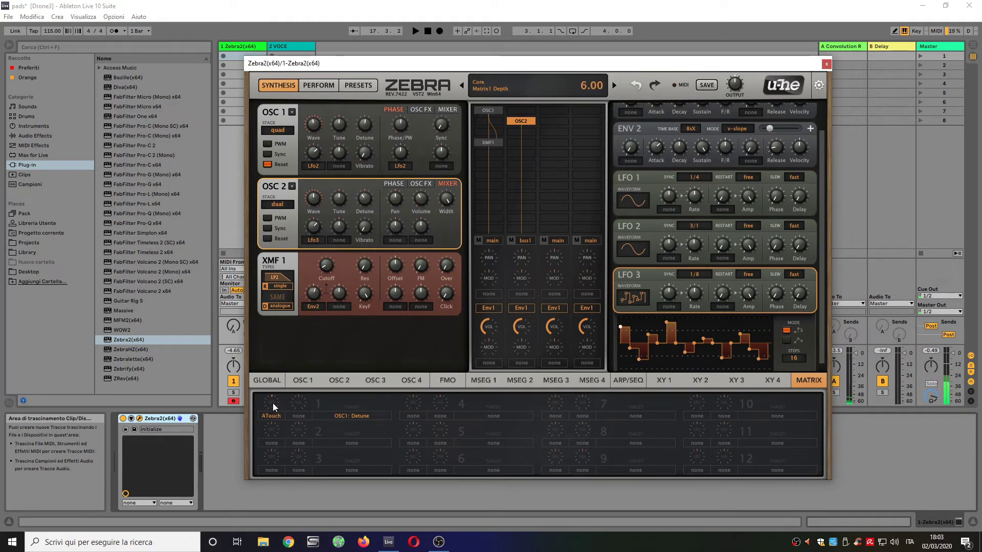
pyautogui.moveTo(274, 400); pyautogui.dragTo(274, 402)
# - In matrix slot 2, assign ATouch to oscillator 2's Detune with a small modulation depth
pyautogui.click(275, 441)
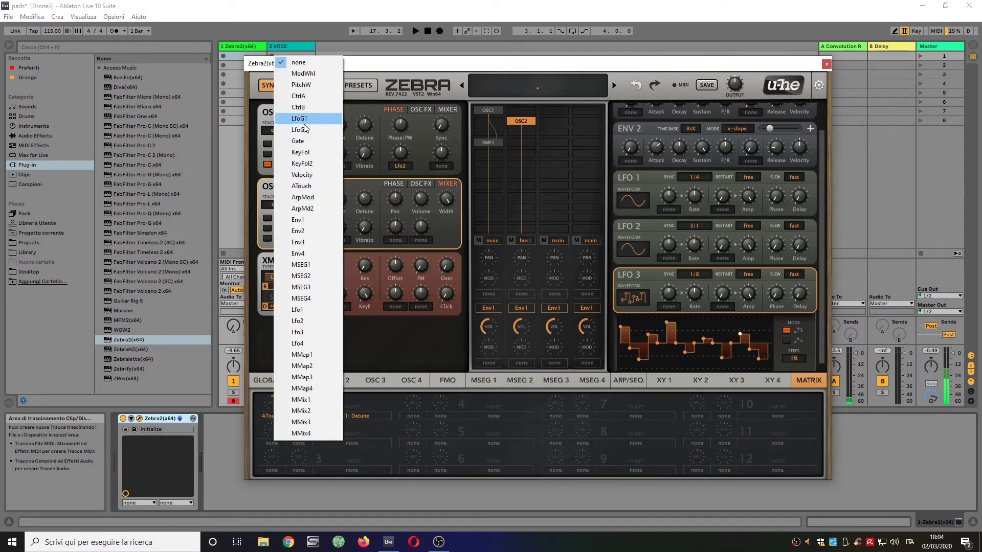
pyautogui.click(310, 185)
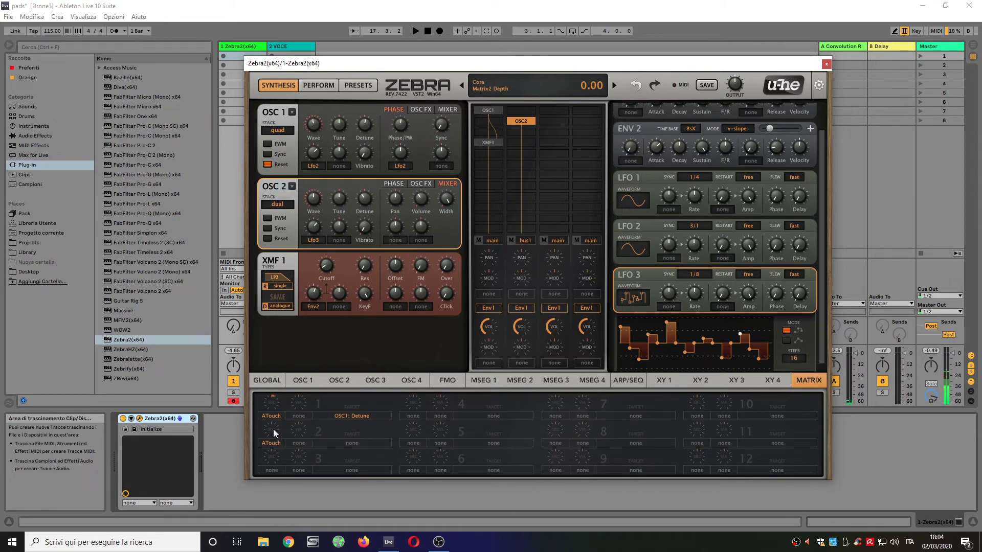
pyautogui.moveTo(273, 429); pyautogui.dragTo(272, 432)
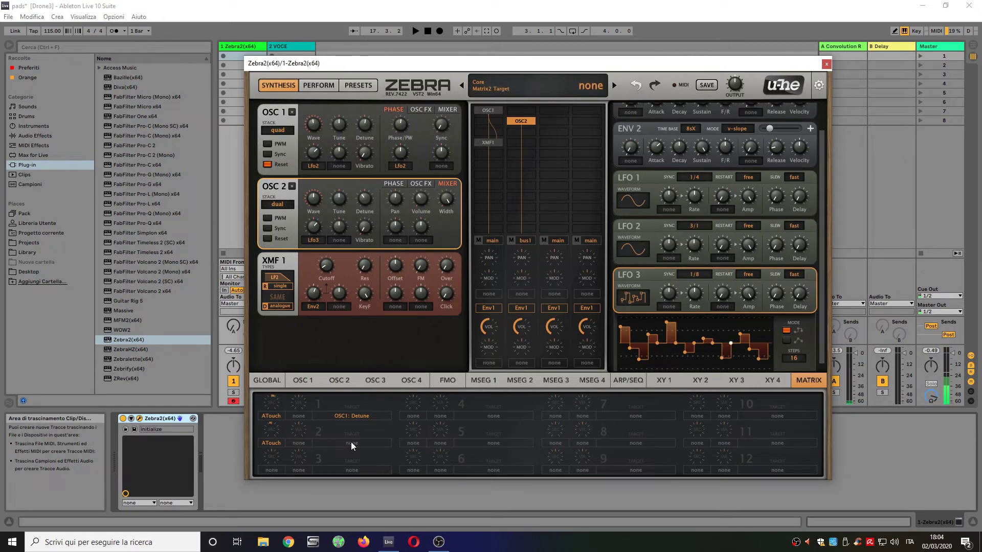
pyautogui.moveTo(351, 443); pyautogui.dragTo(364, 206)
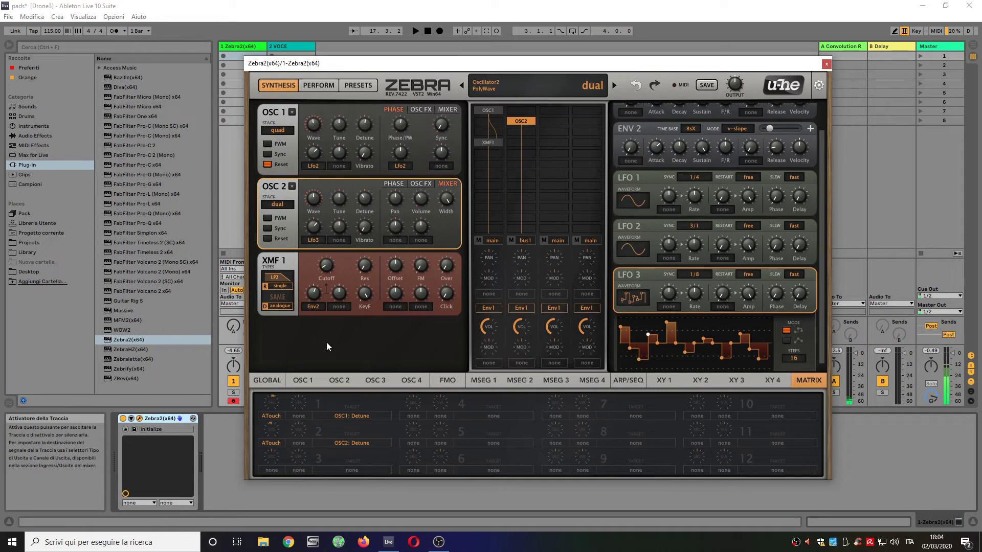
# - Set XMF 1's second cutoff modulation source to ModWhl and raise its modulation depth
pyautogui.click(339, 307)
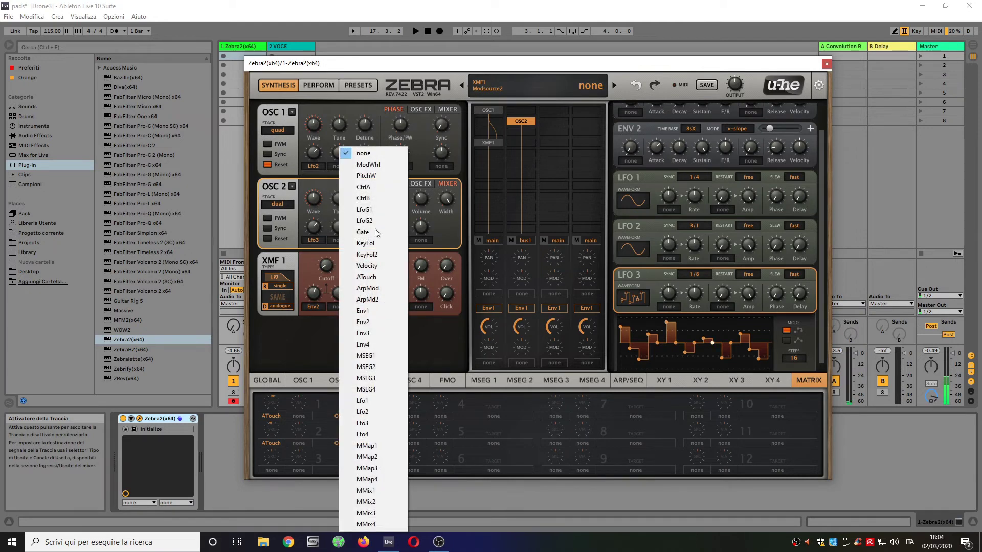
pyautogui.click(395, 168)
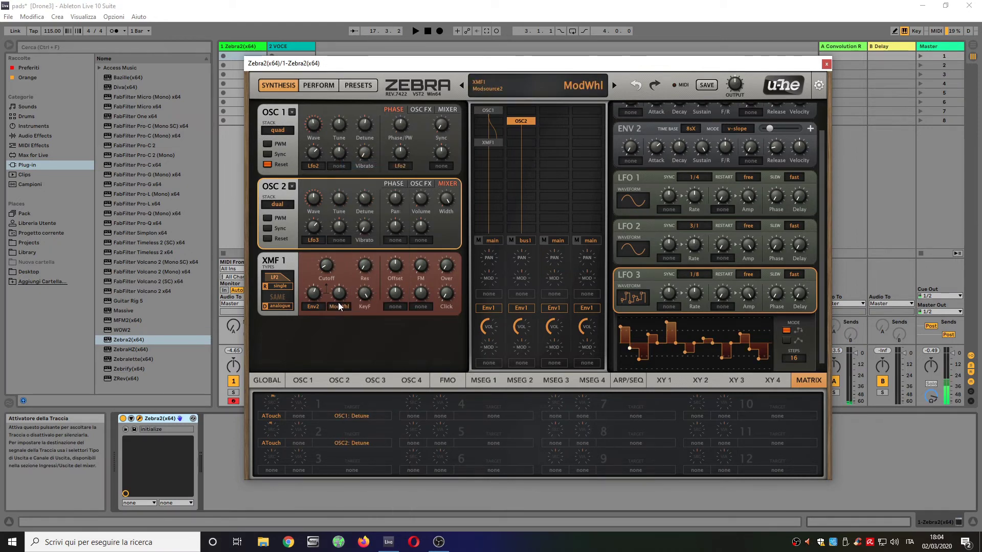
pyautogui.moveTo(339, 295)
pyautogui.mouseDown()
pyautogui.moveTo(351, 288)
pyautogui.moveTo(331, 270)
pyautogui.moveTo(339, 277)
pyautogui.mouseUp()
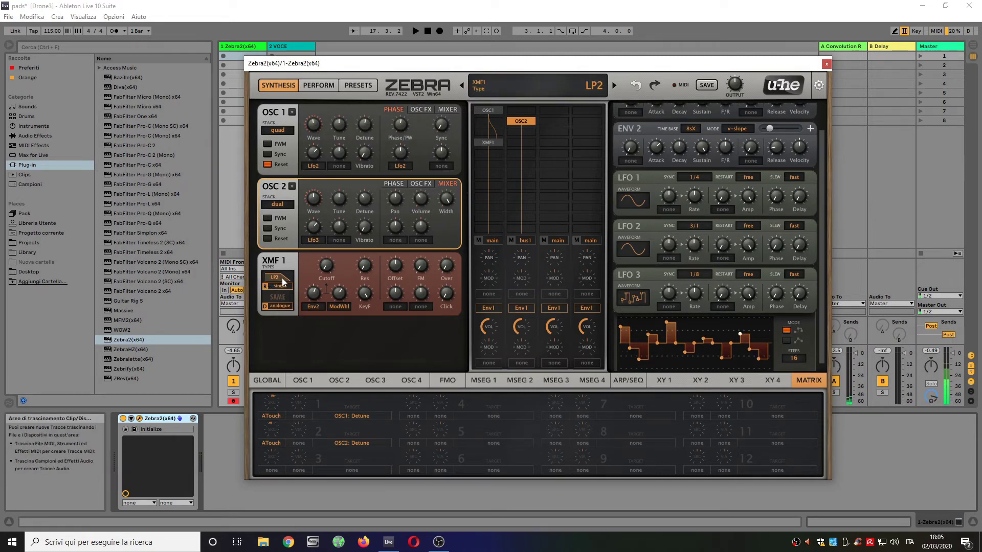
# - Modulate XMF 1's Offset with Lfo4, set LFO 4's sync to 5/1, and adjust the offset modulation depth
pyautogui.click(394, 308)
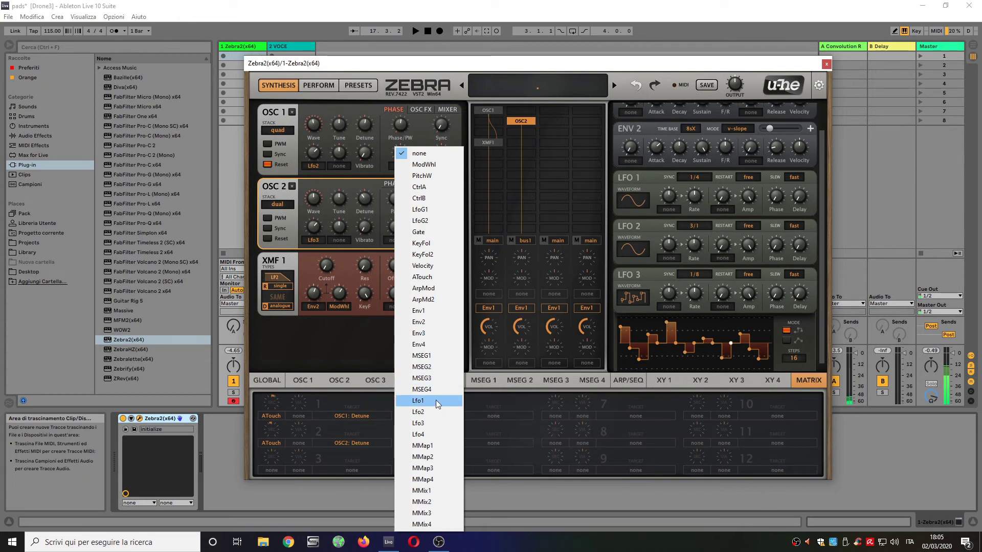
pyautogui.click(437, 434)
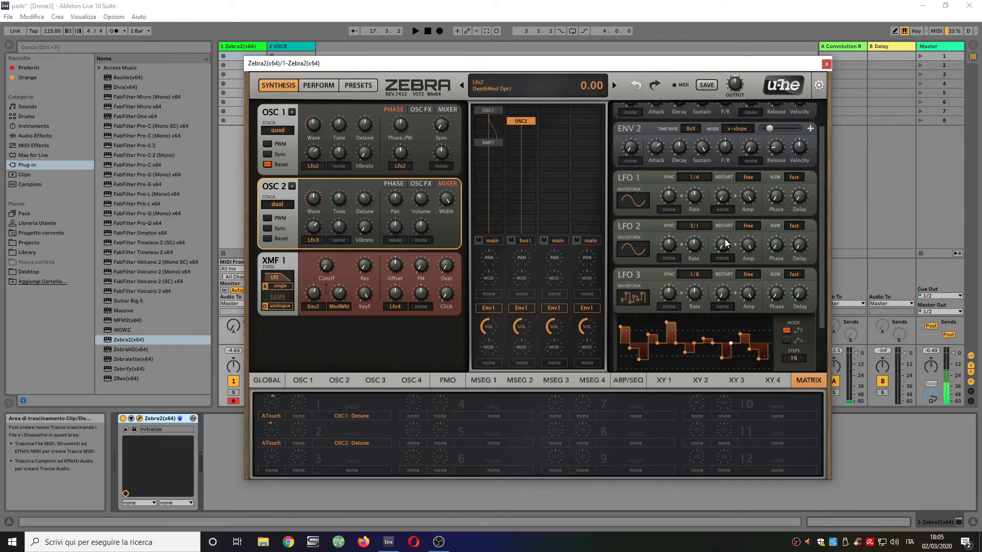
pyautogui.scroll(-2, 823, 241)
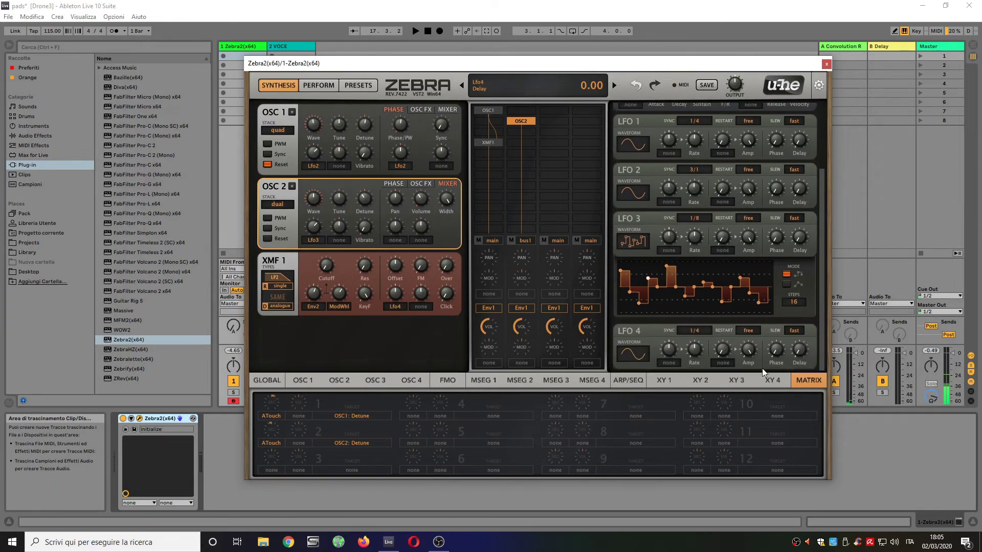
pyautogui.click(701, 331)
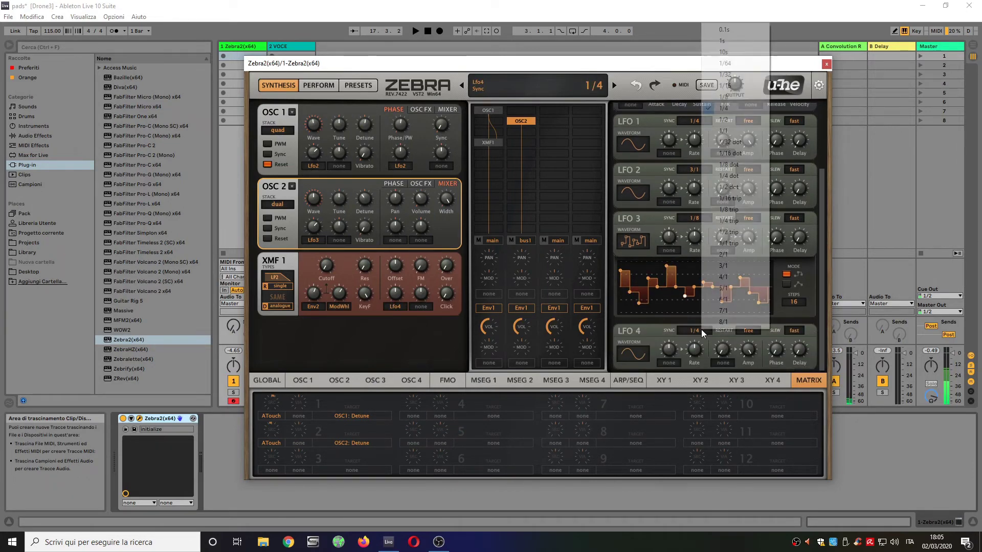
pyautogui.click(731, 289)
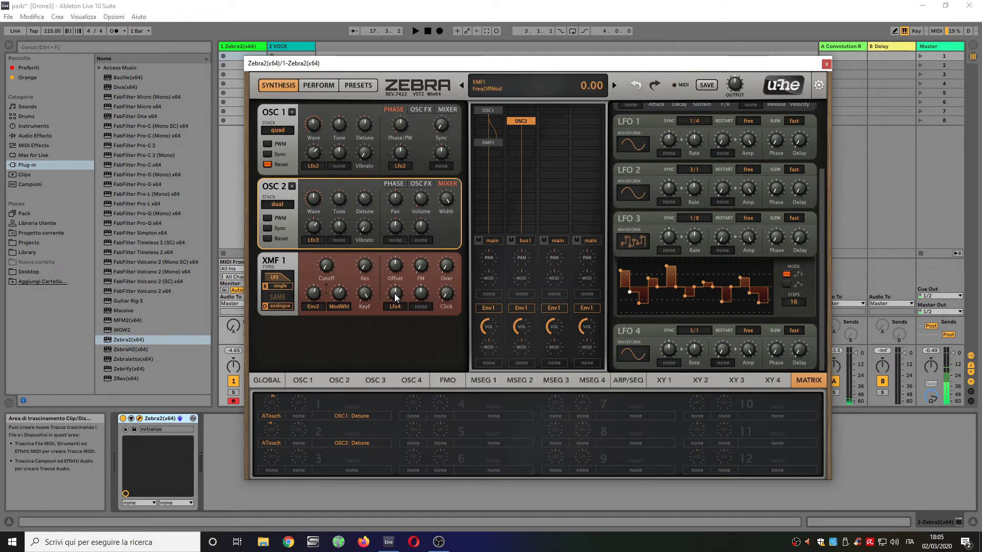
pyautogui.moveTo(395, 296); pyautogui.dragTo(398, 296)
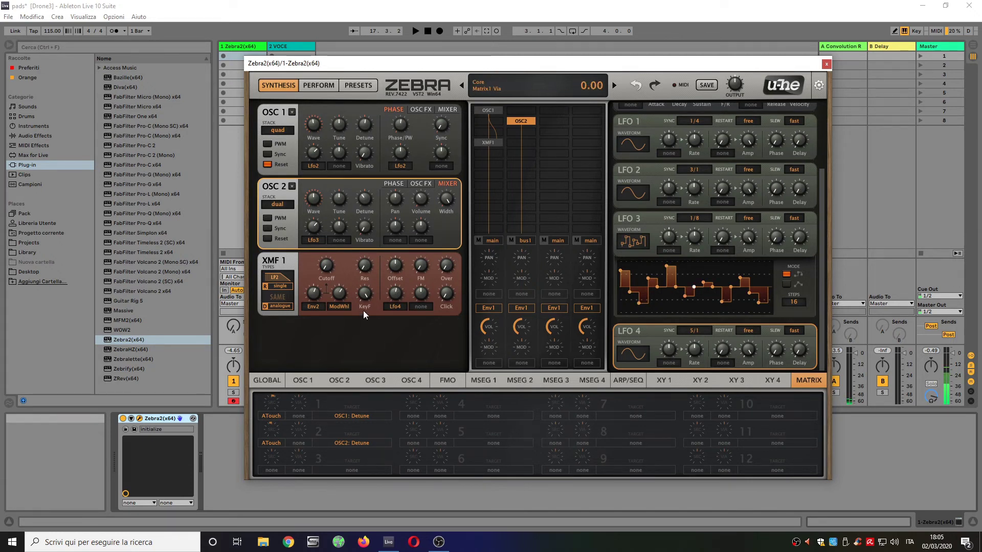
# - In matrix slot 3, assign ModWhl to XMF 1's Resonance with a positive depth
pyautogui.click(275, 470)
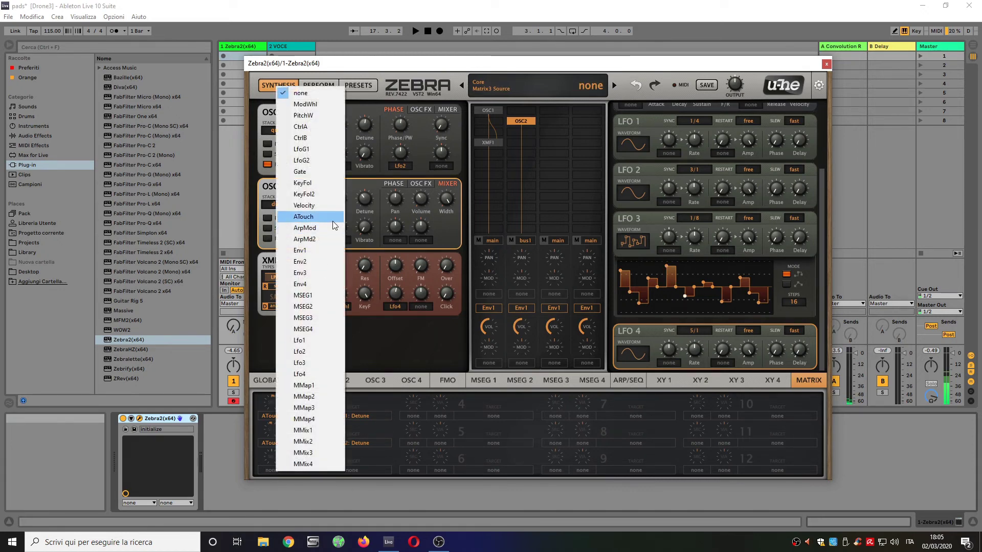
pyautogui.click(324, 105)
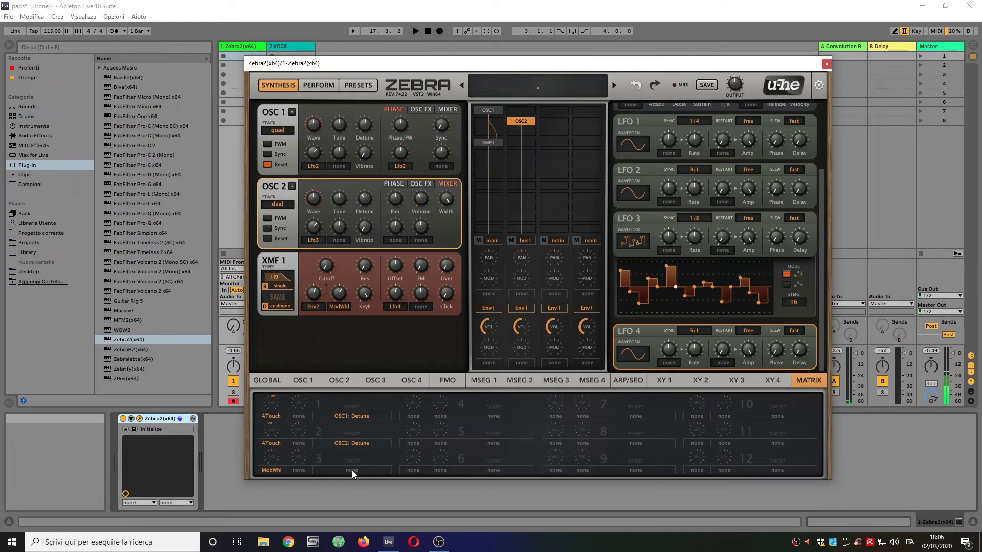
pyautogui.moveTo(352, 469); pyautogui.dragTo(374, 259)
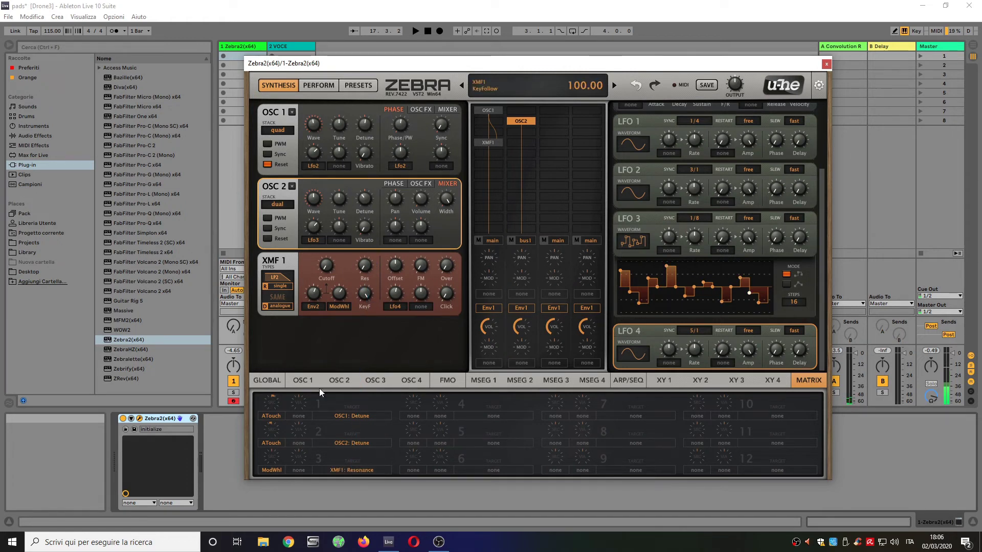
pyautogui.scroll(2, 269, 456)
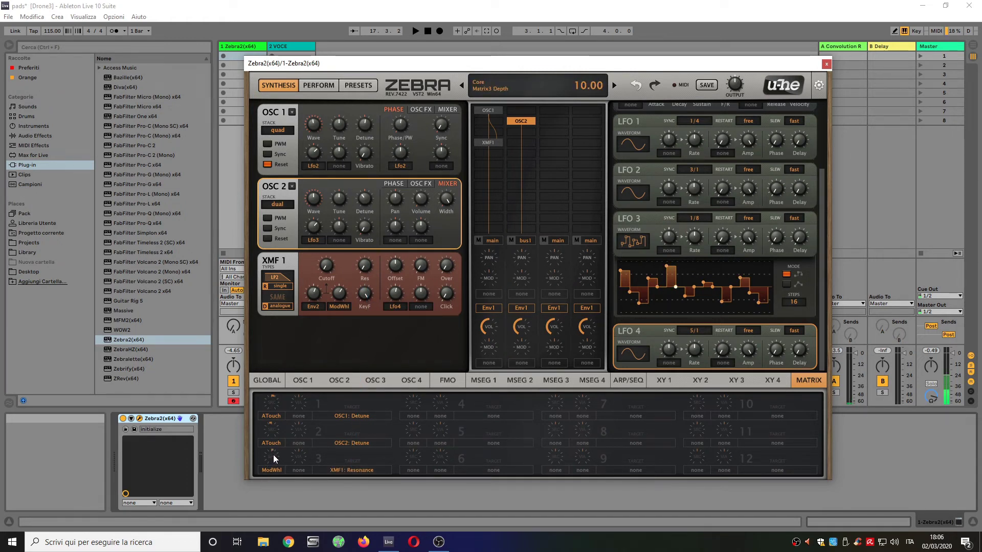
pyautogui.scroll(6, 272, 455)
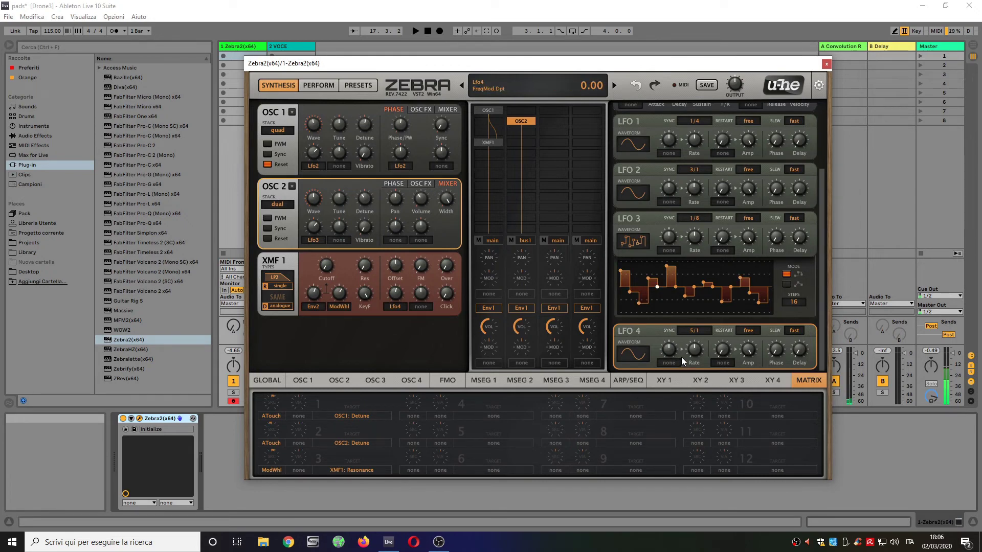
# - Set LFO 4's Rate modulation source to ModWhl and give it a slight modulation depth
pyautogui.click(662, 364)
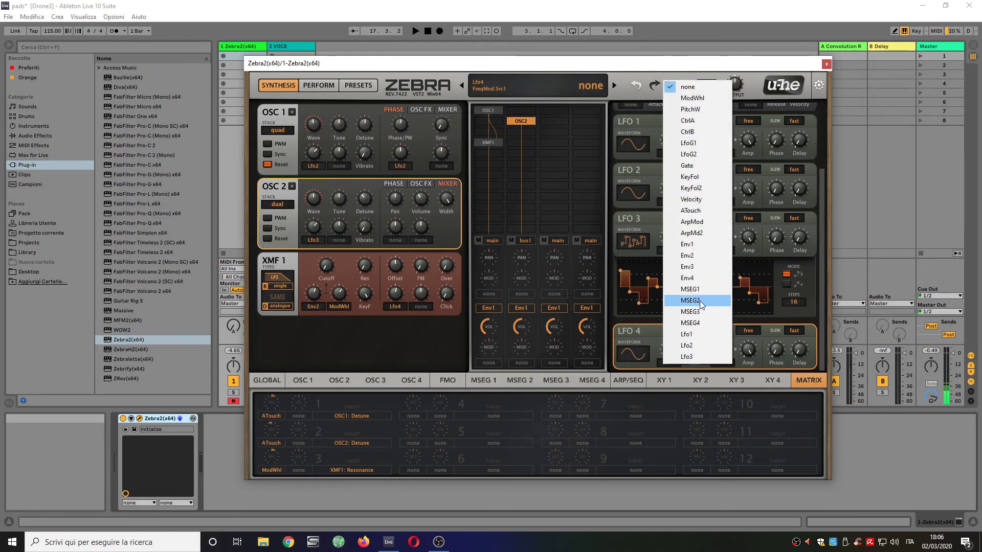
pyautogui.click(711, 98)
pyautogui.moveTo(671, 352); pyautogui.dragTo(671, 350)
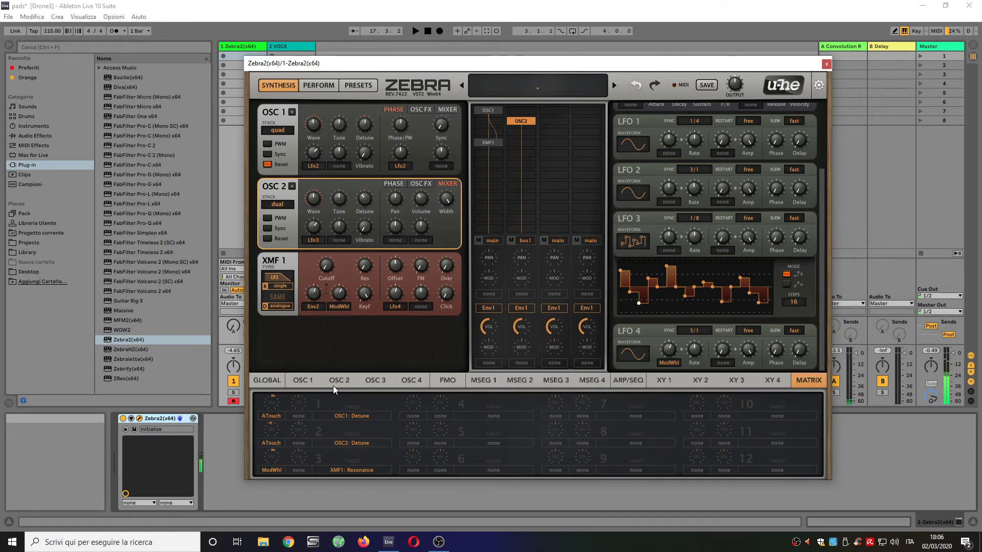
# - Increase the Lfo3 modulation depth on oscillator 2's Wave and change LFO 3's waveform to rand hold
pyautogui.moveTo(315, 225)
pyautogui.moveTo(316, 225); pyautogui.dragTo(324, 208)
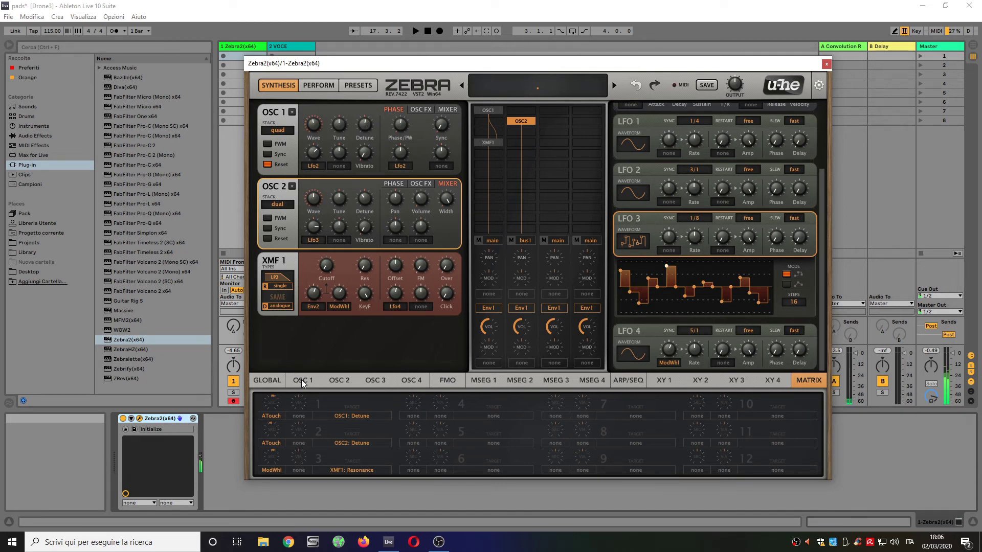
pyautogui.click(635, 244)
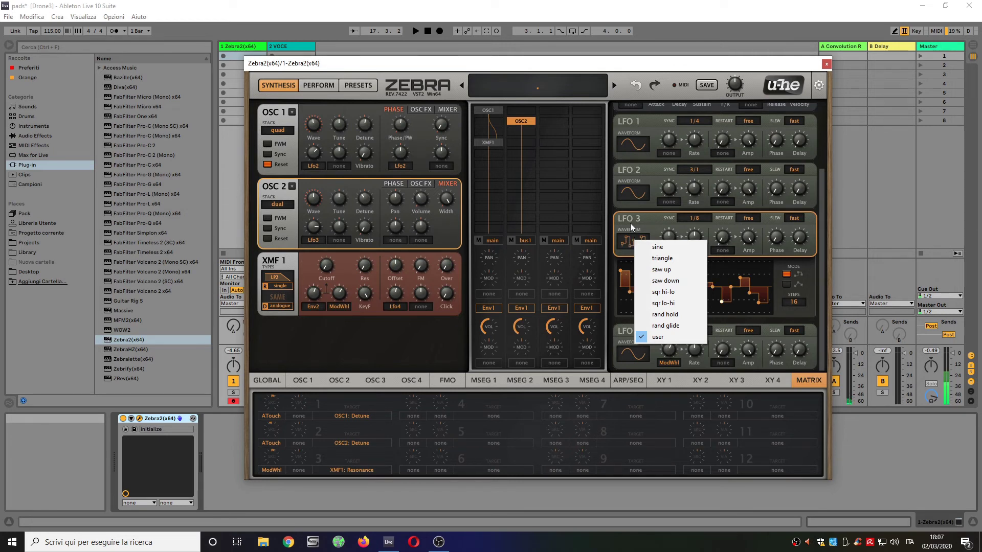
pyautogui.click(672, 316)
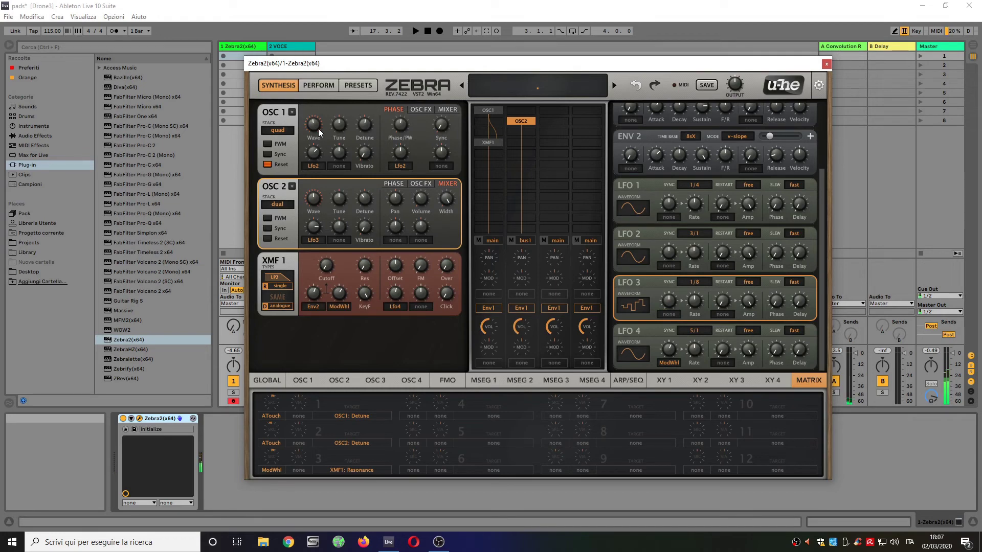
# - Move NuRev one slot down on bus 1 in the effects grid and route the OSC2 lane's output to main
pyautogui.click(274, 382)
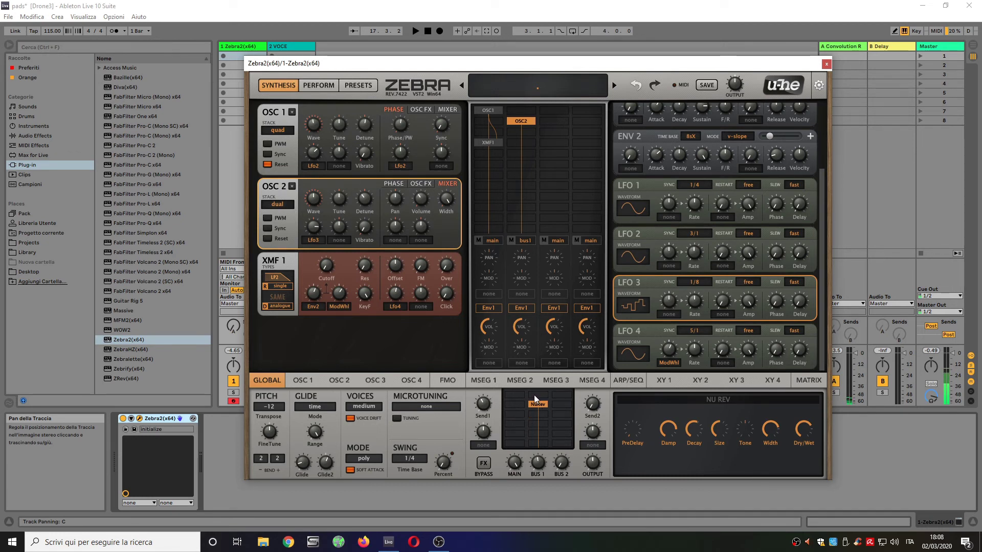
pyautogui.moveTo(542, 405); pyautogui.dragTo(544, 413)
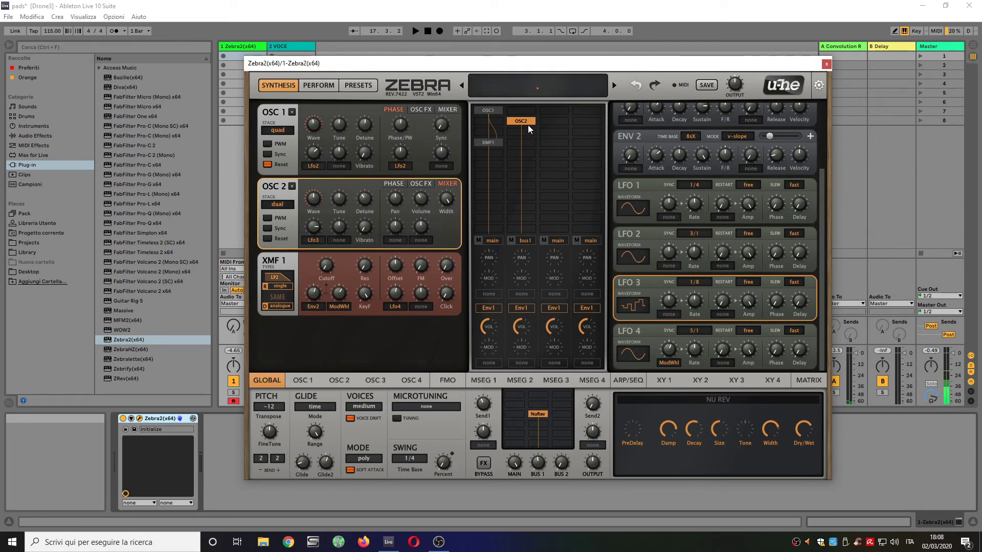
pyautogui.click(524, 241)
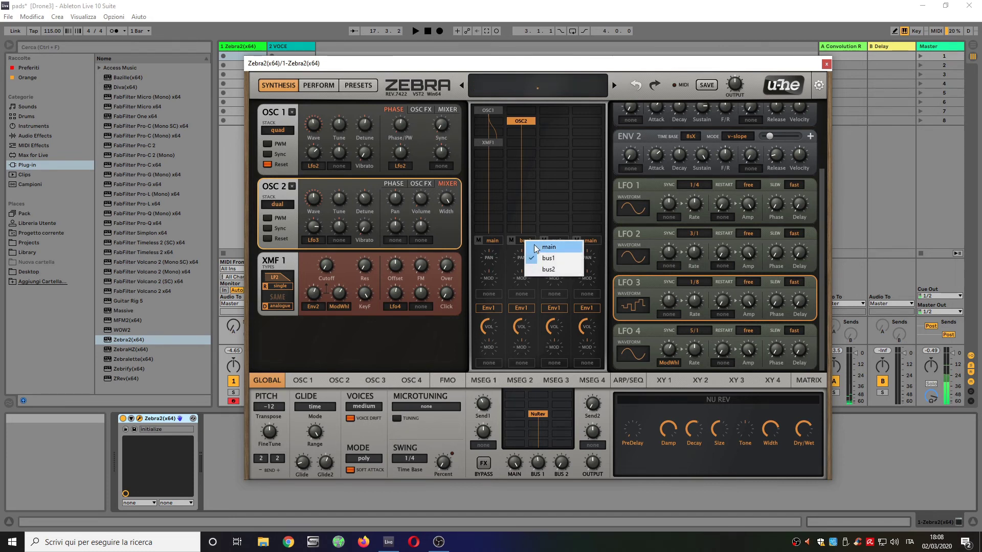
pyautogui.click(542, 246)
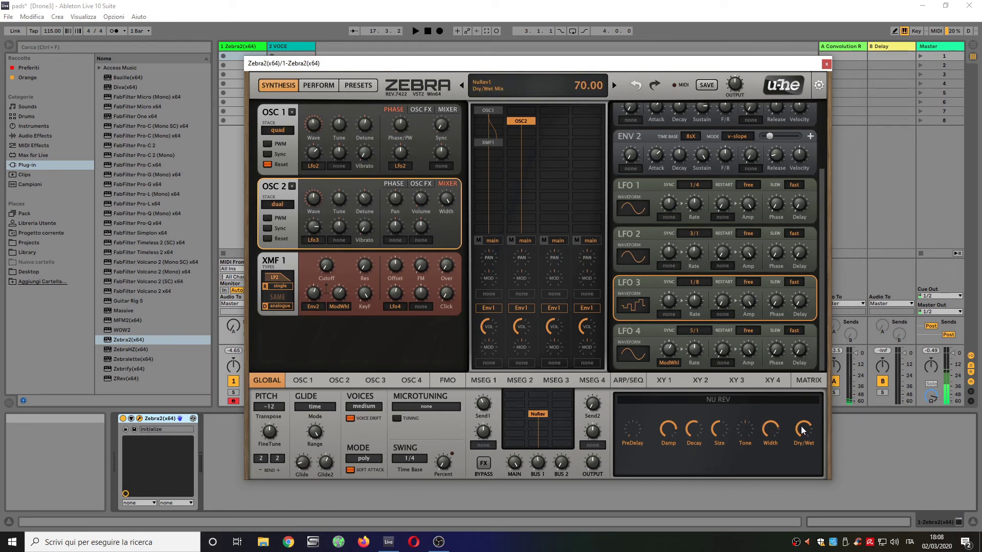
# - Raise NuRev's Dry/Wet mix and lower oscillator 2's Volume
pyautogui.moveTo(800, 428); pyautogui.dragTo(811, 385)
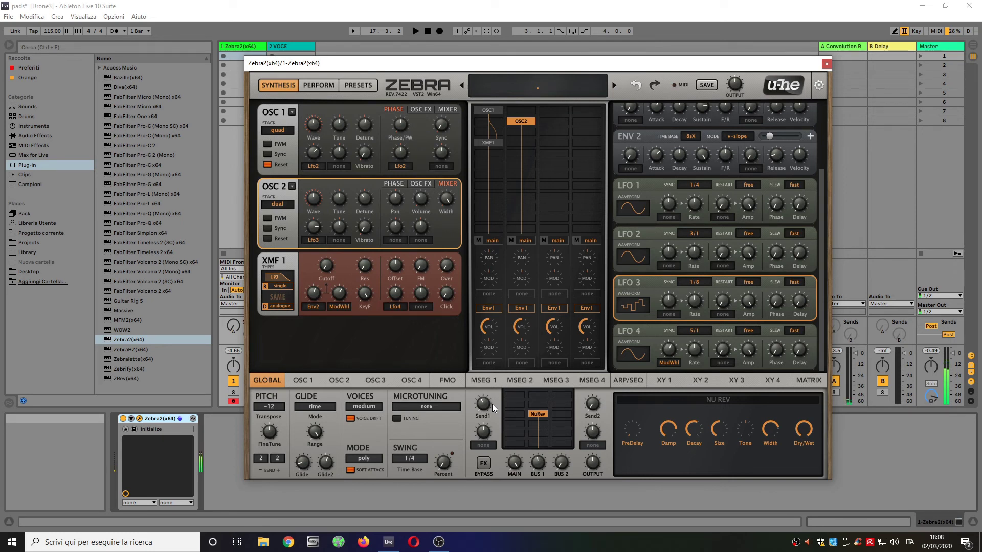
pyautogui.moveTo(422, 198)
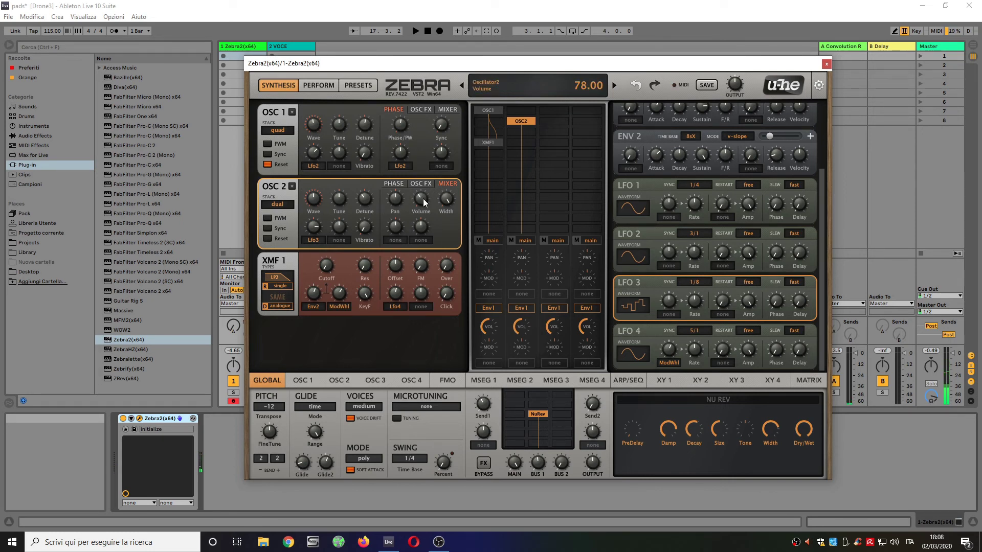
pyautogui.moveTo(421, 201); pyautogui.dragTo(421, 210)
# - Add Delay1 to bus 2 in the effects grid and set its second tap's sync to 1/8
pyautogui.click(561, 403)
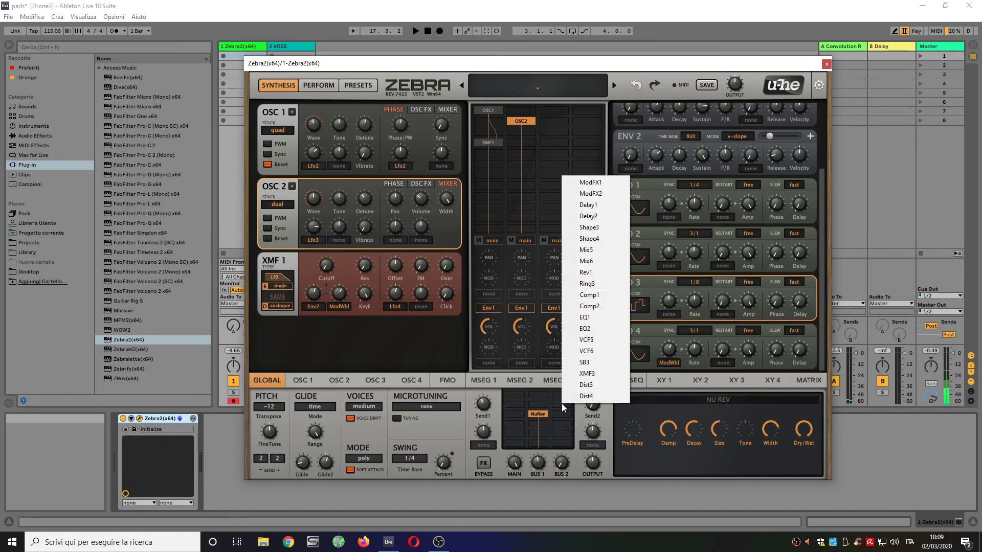
pyautogui.click(597, 205)
pyautogui.moveTo(747, 431)
pyautogui.mouseDown()
pyautogui.moveTo(748, 449)
pyautogui.moveTo(746, 433)
pyautogui.mouseUp()
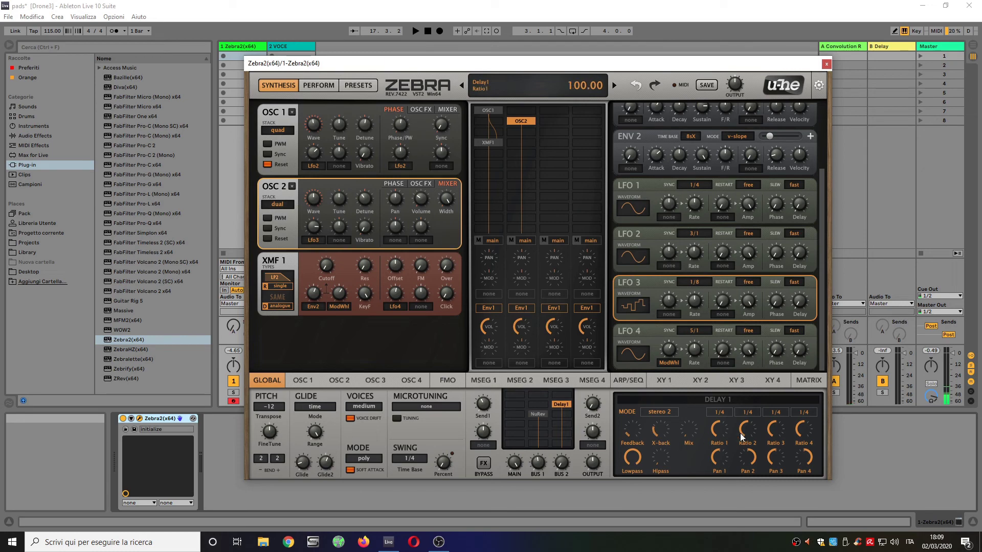
pyautogui.click(750, 409)
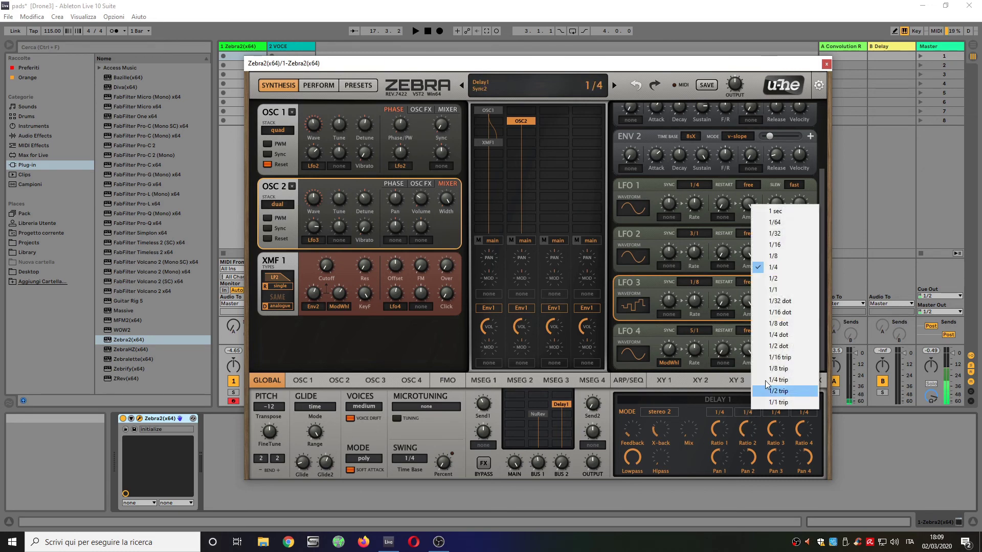
pyautogui.click(784, 256)
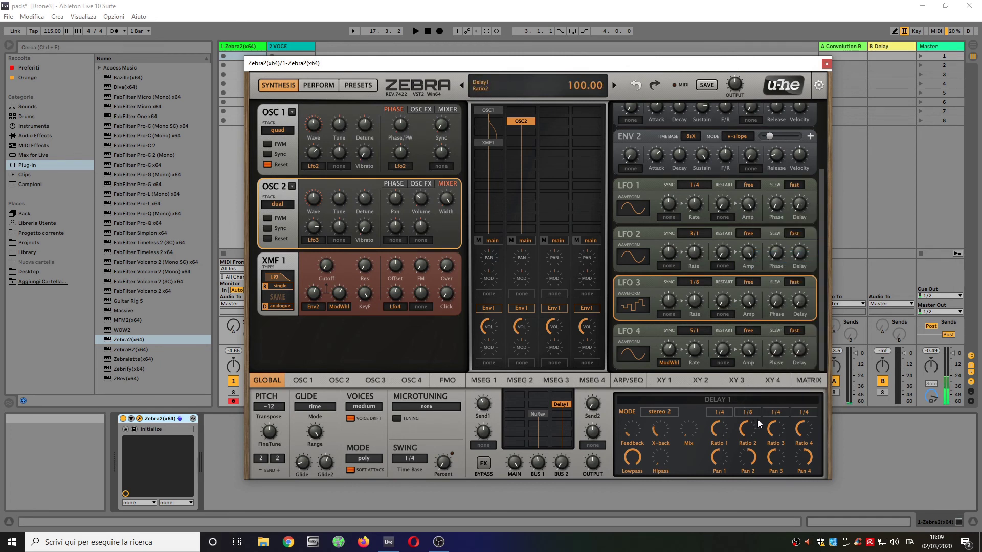
# - Try a 1/16 sync on Delay1's third tap and adjust the first tap's pan
pyautogui.click(776, 412)
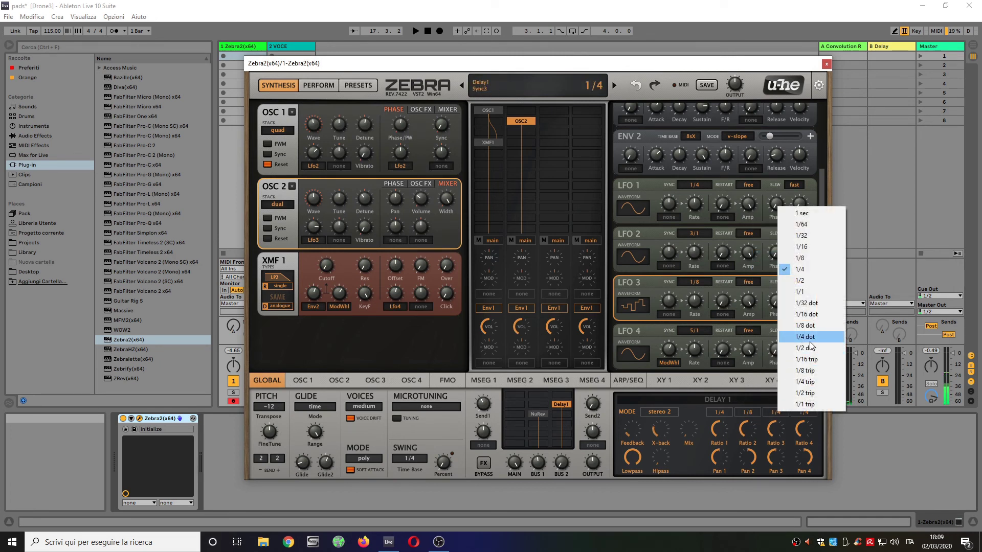
pyautogui.click(818, 249)
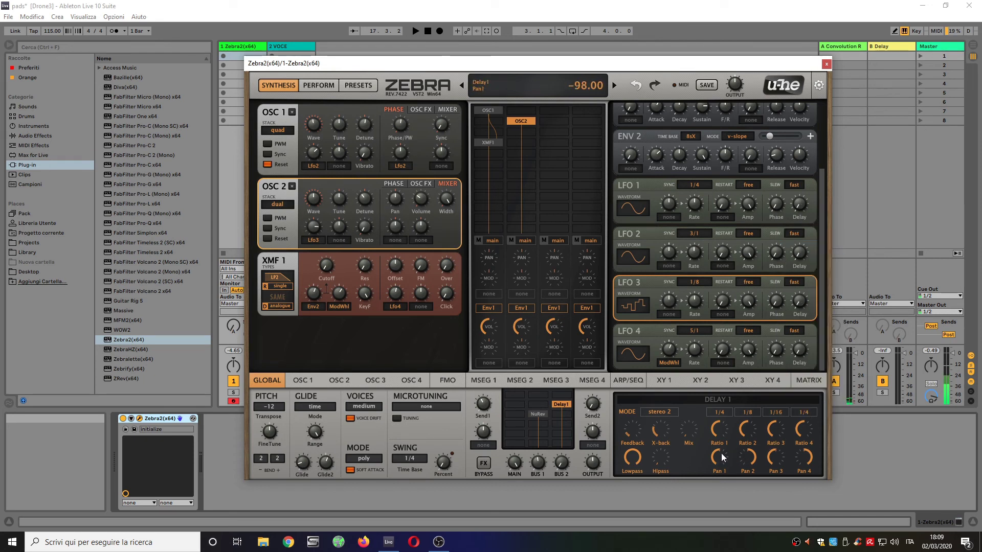
pyautogui.moveTo(721, 453); pyautogui.dragTo(730, 490)
# - Set Delay1's third tap sync to 1/4 and its fourth tap sync to 1/8
pyautogui.click(807, 412)
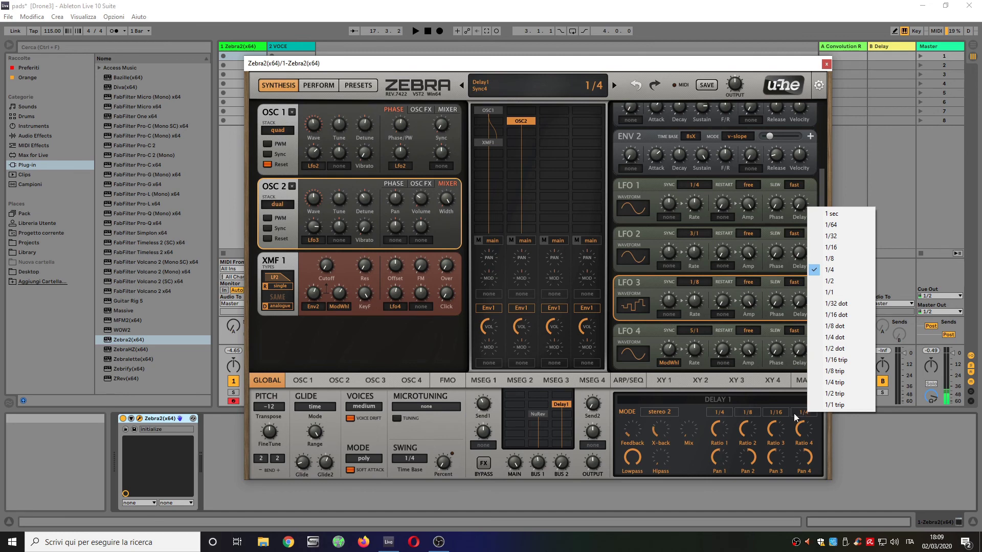
pyautogui.click(777, 415)
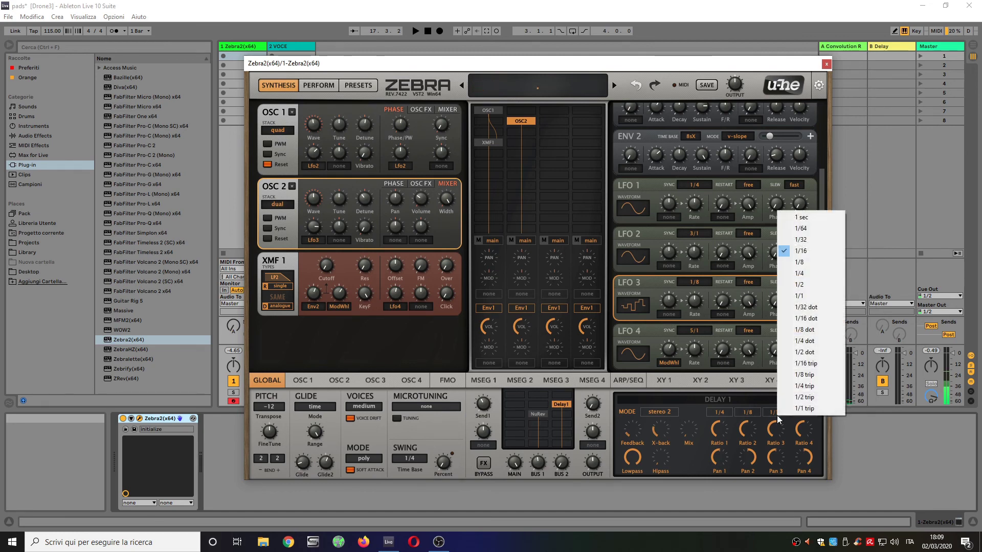
pyautogui.click(809, 280)
pyautogui.click(807, 414)
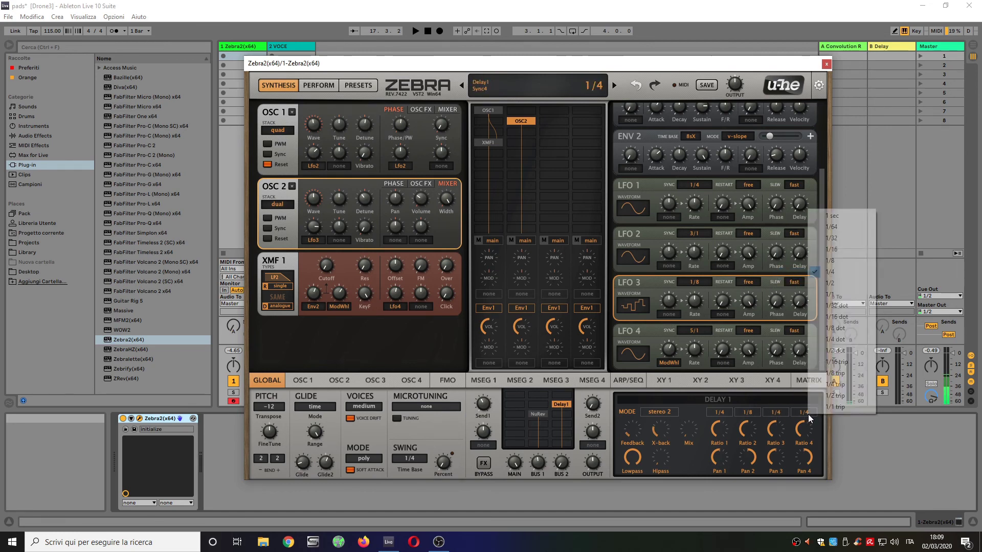
pyautogui.click(850, 259)
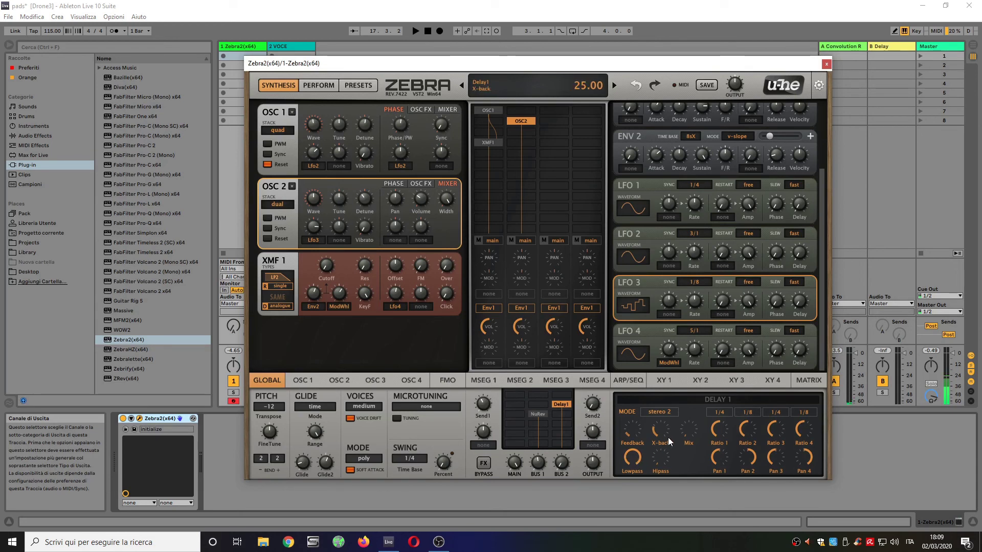
# - Raise Delay1's Mix and turn up the bus 2 return level to bring in the delay
pyautogui.moveTo(695, 433); pyautogui.dragTo(689, 306)
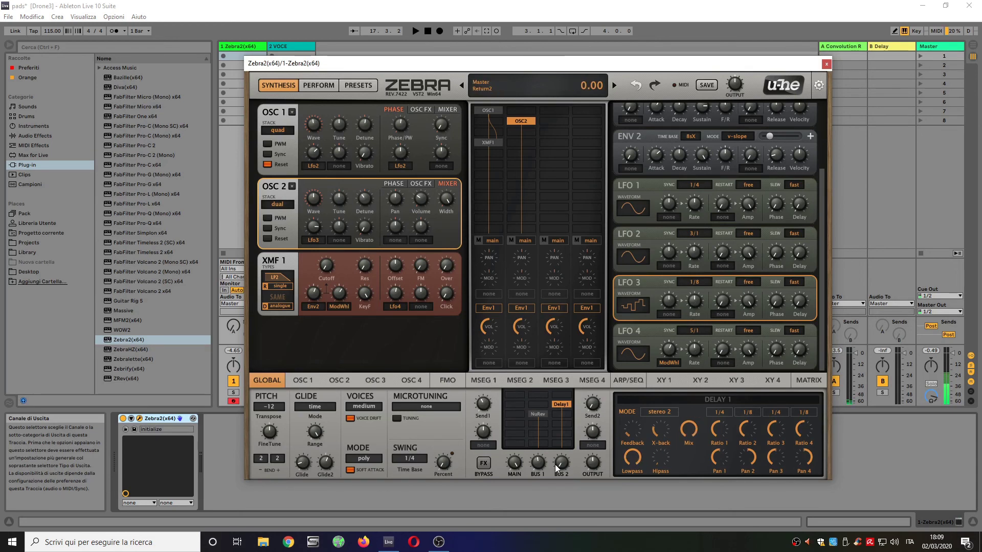
pyautogui.moveTo(557, 468); pyautogui.dragTo(597, 389)
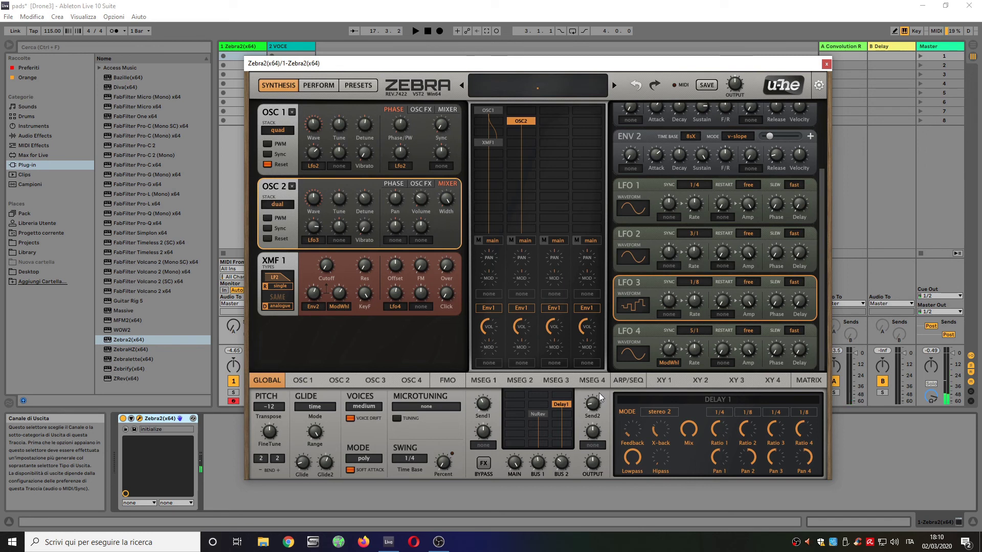
pyautogui.scroll(1, 561, 461)
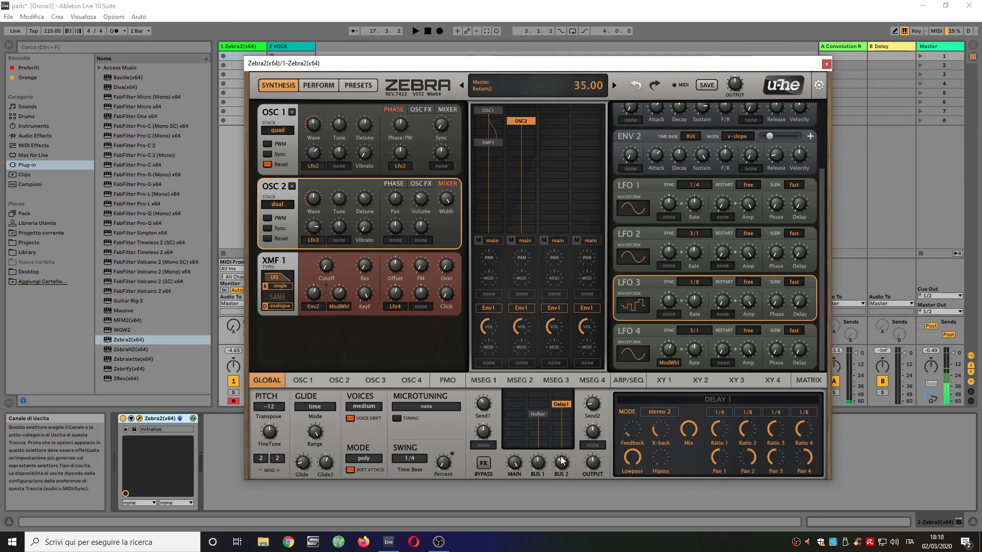
pyautogui.moveTo(561, 460); pyautogui.dragTo(568, 447)
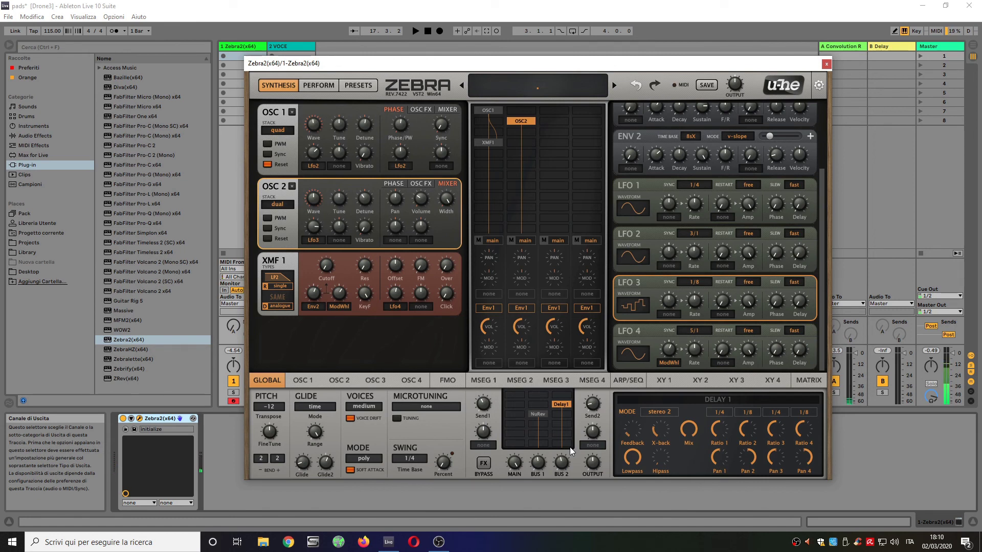
pyautogui.moveTo(592, 460)
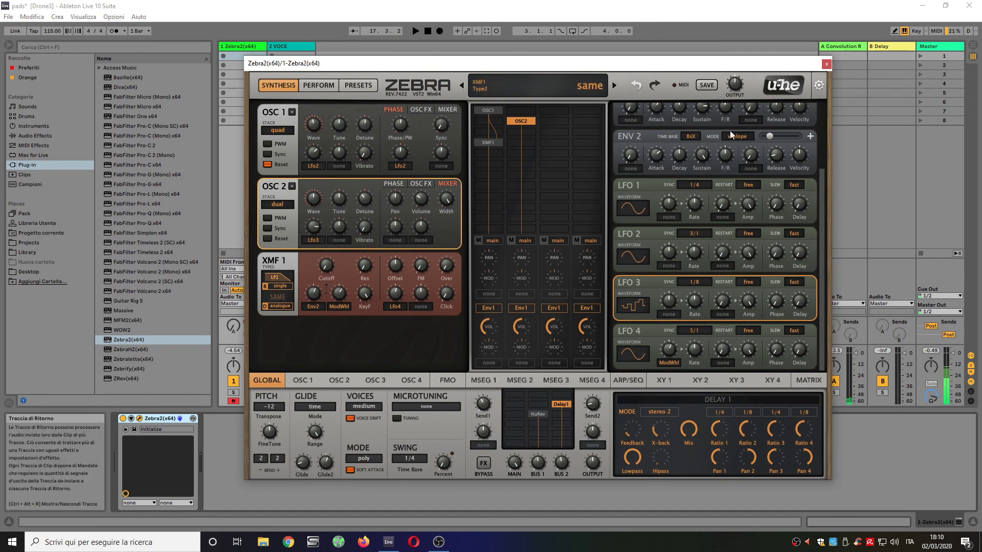
pyautogui.scroll(2, 822, 201)
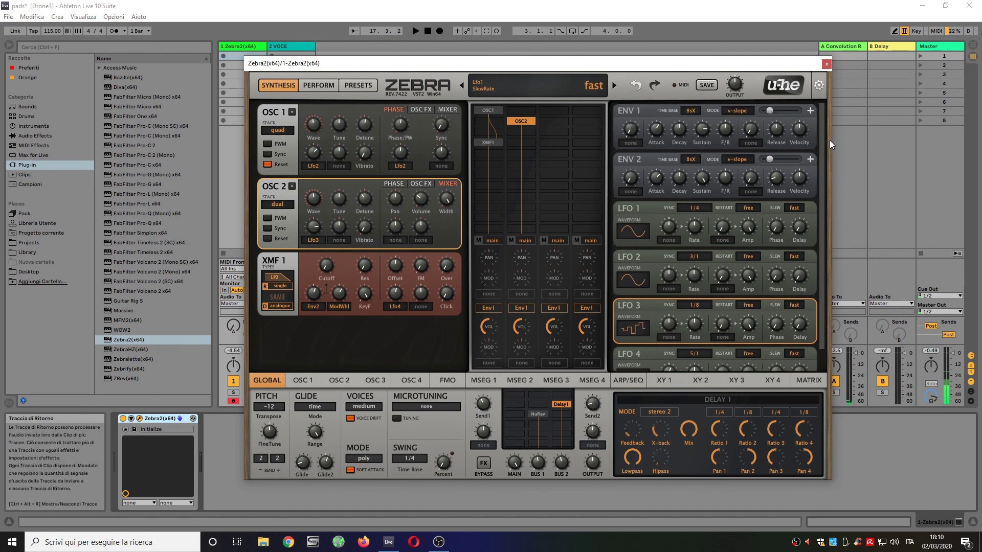
pyautogui.scroll(-1, 818, 164)
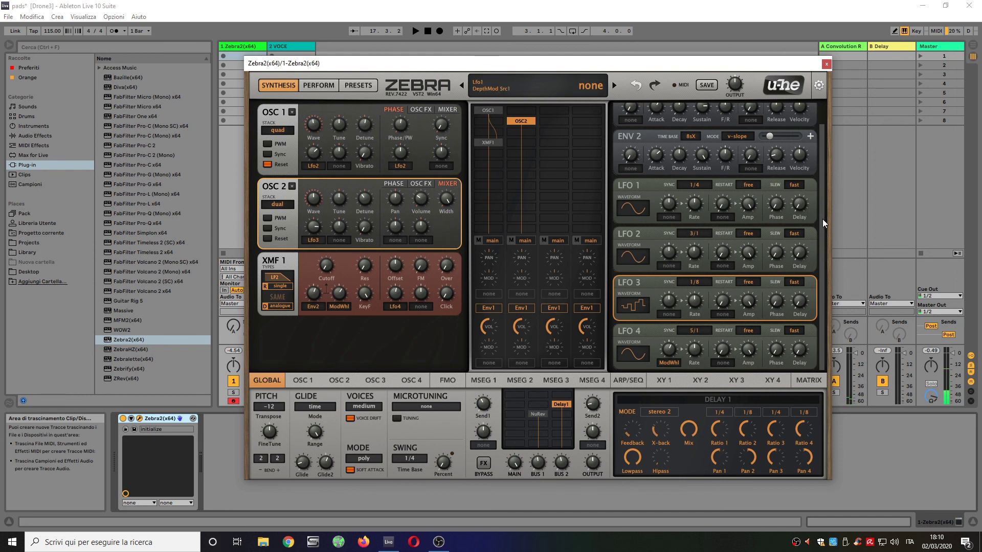
pyautogui.moveTo(822, 218); pyautogui.dragTo(819, 173)
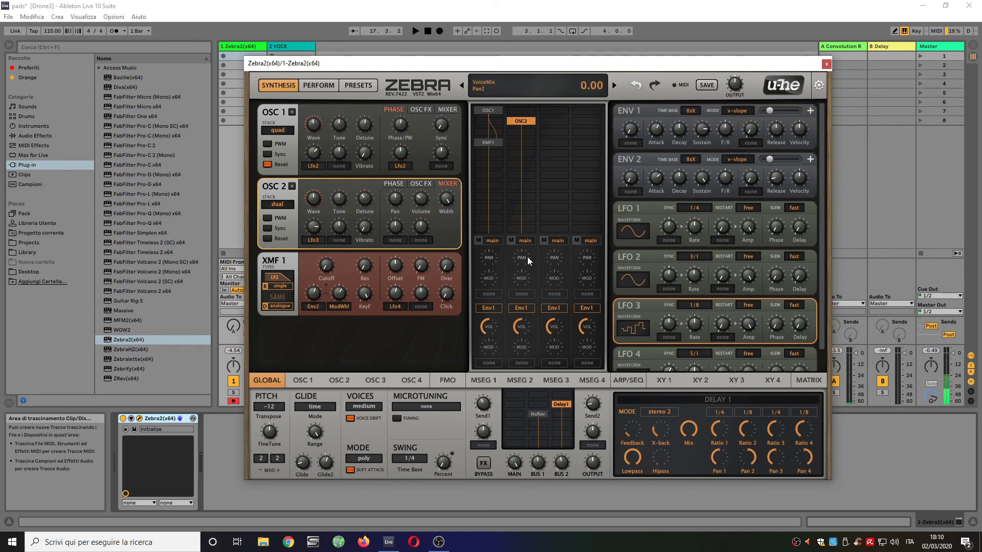